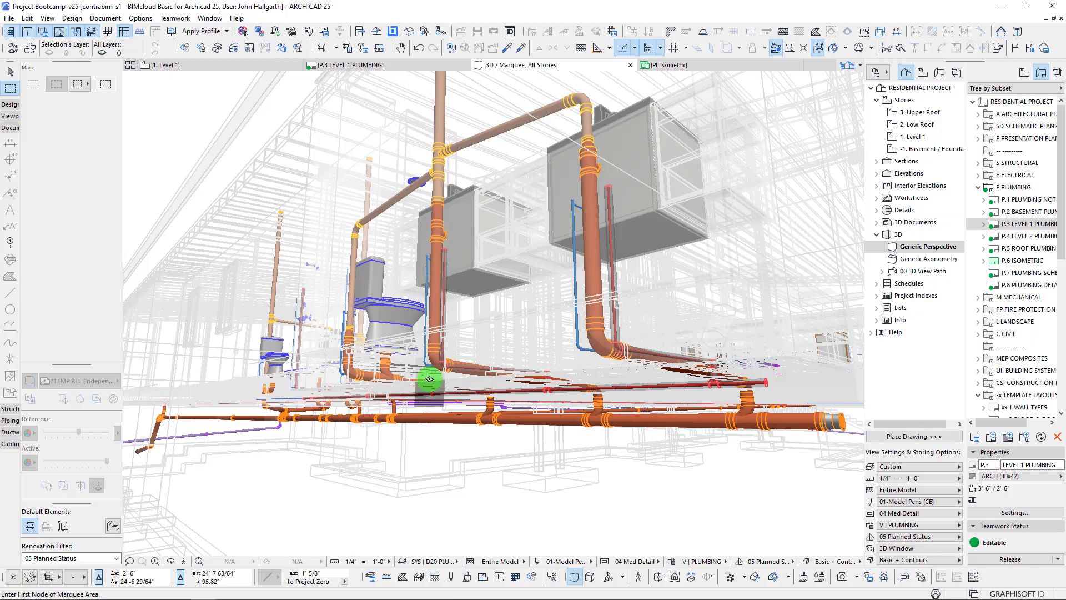
# Examine the plumbing pipes in the 3D view and their labelled runs near the water heater on the Level 1 floor plan.
pyautogui.moveTo(429, 379); pyautogui.dragTo(429, 380)
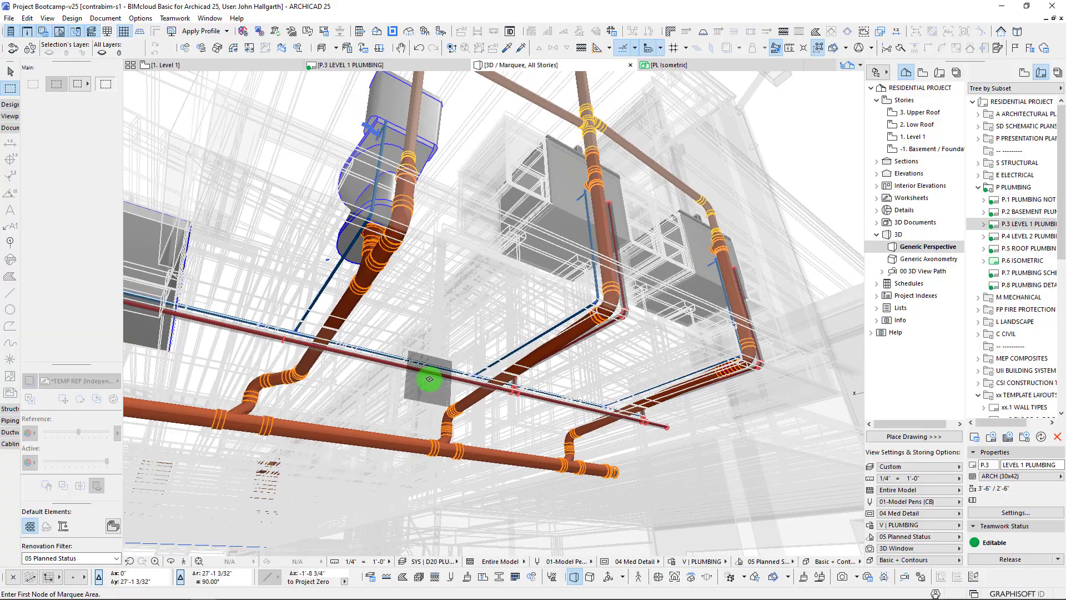
pyautogui.moveTo(495, 315); pyautogui.dragTo(387, 302)
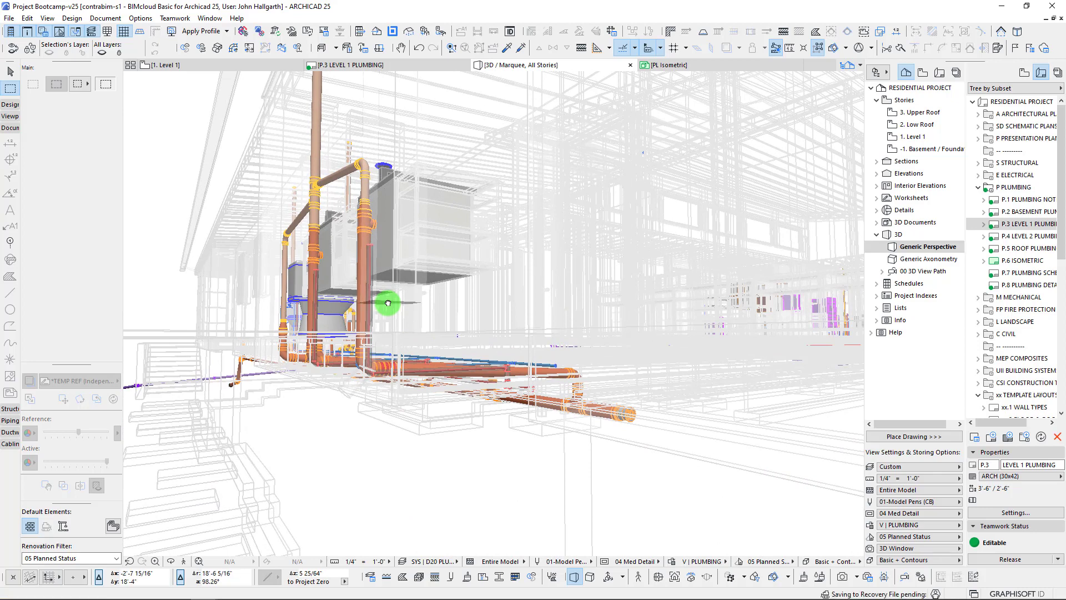
pyautogui.click(210, 65)
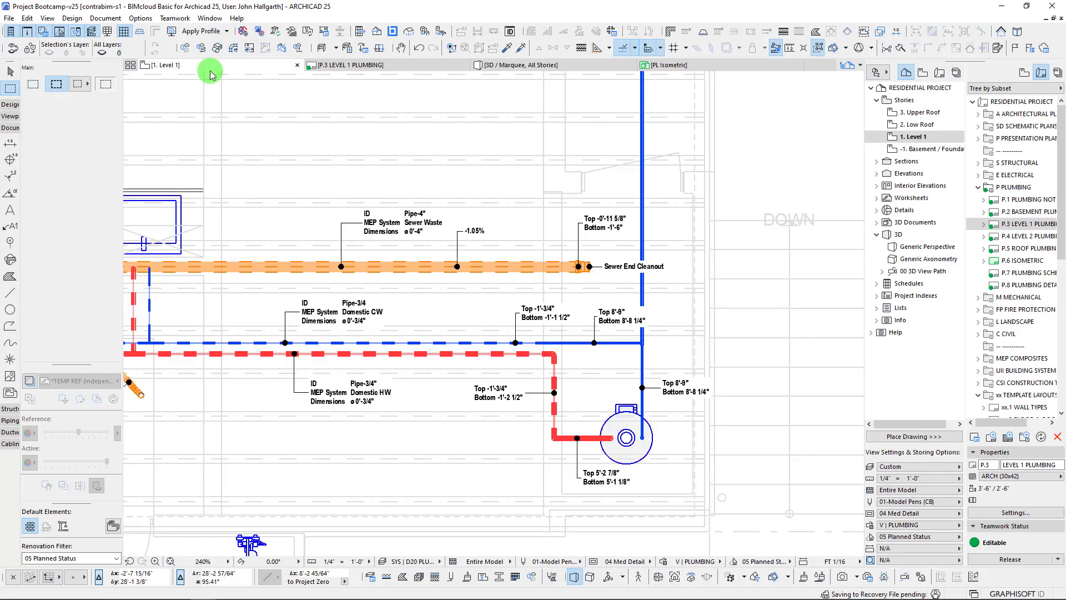
pyautogui.scroll(1, 507, 304)
pyautogui.moveTo(507, 304); pyautogui.dragTo(528, 311, button='middle')
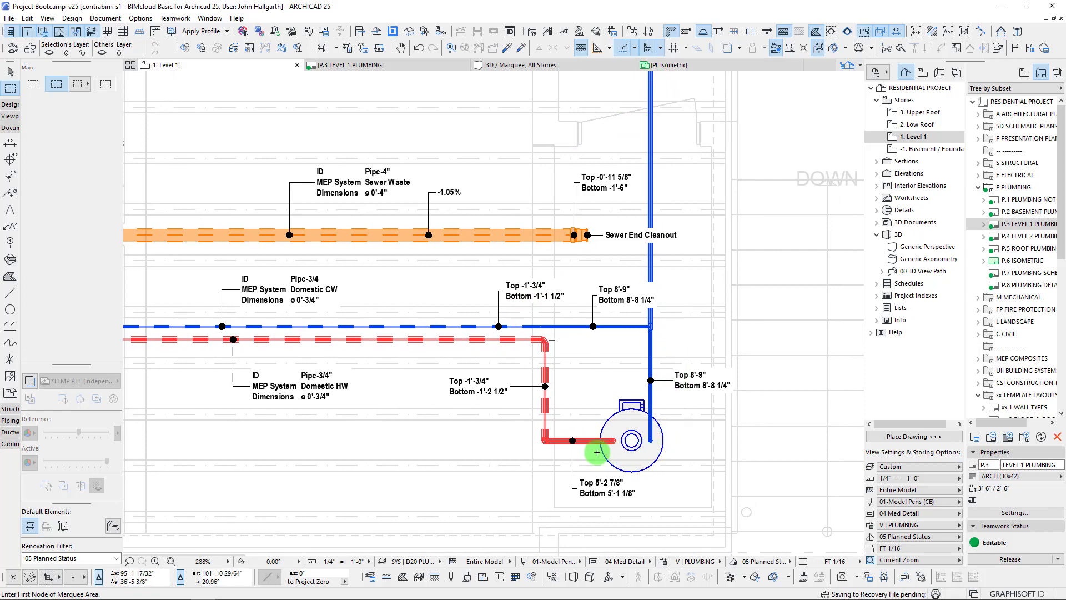
pyautogui.scroll(3, 488, 302)
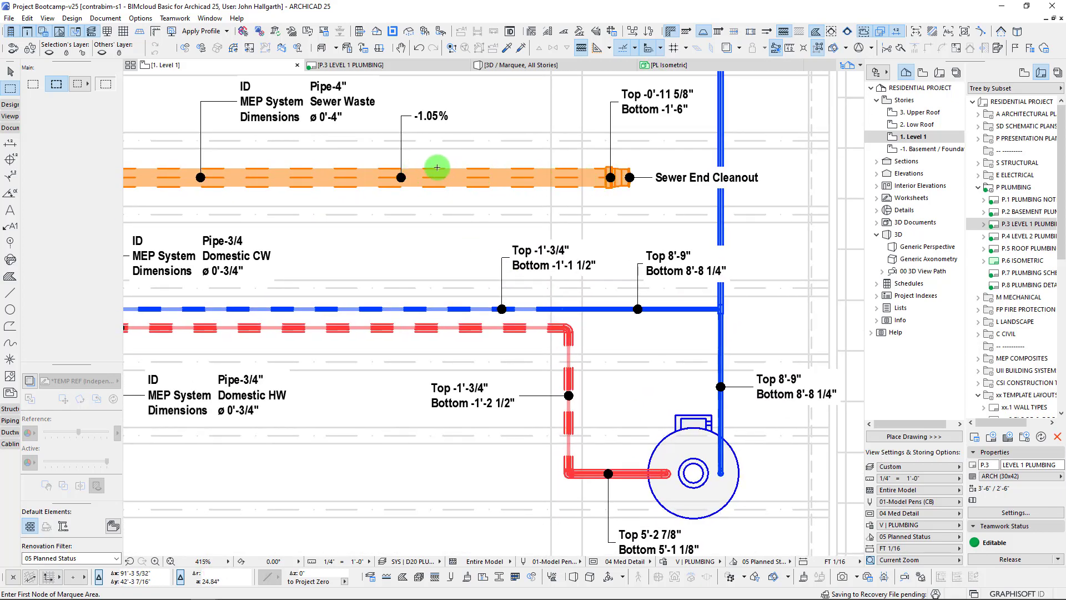
pyautogui.scroll(-2, 352, 165)
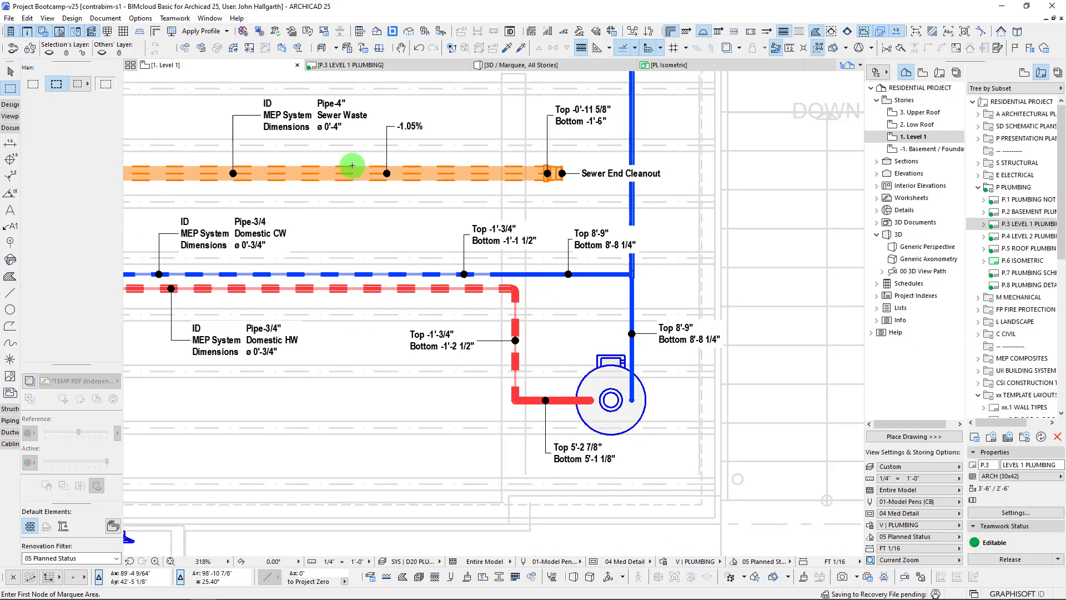
pyautogui.scroll(-1, 352, 166)
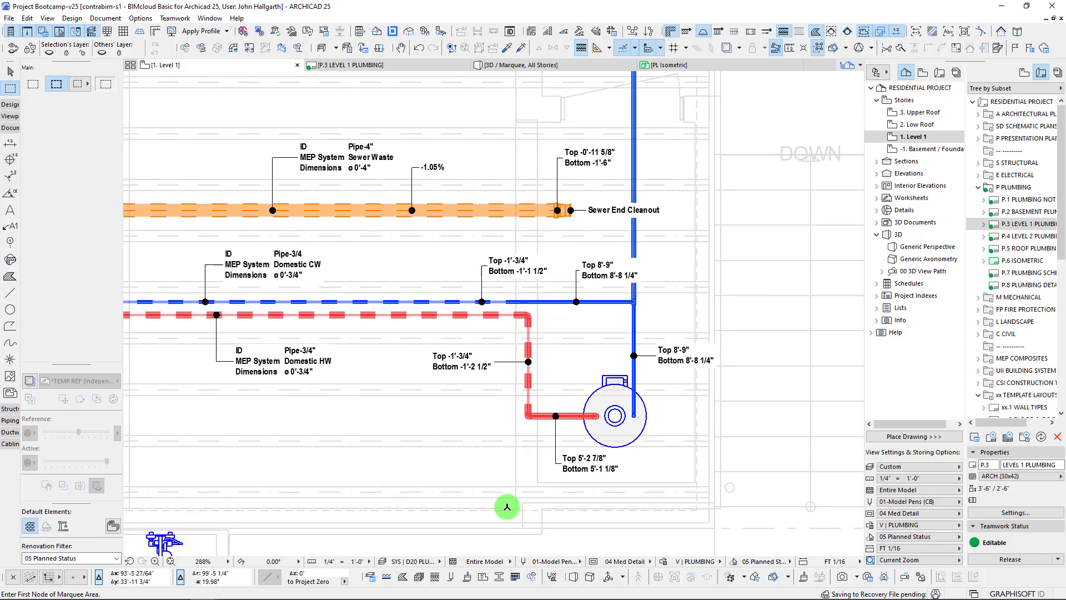
# Examine the single-line sewer, cold water and hot water pipes with their labels on the P.3 LEVEL 1 PLUMBING layout.
pyautogui.click(364, 65)
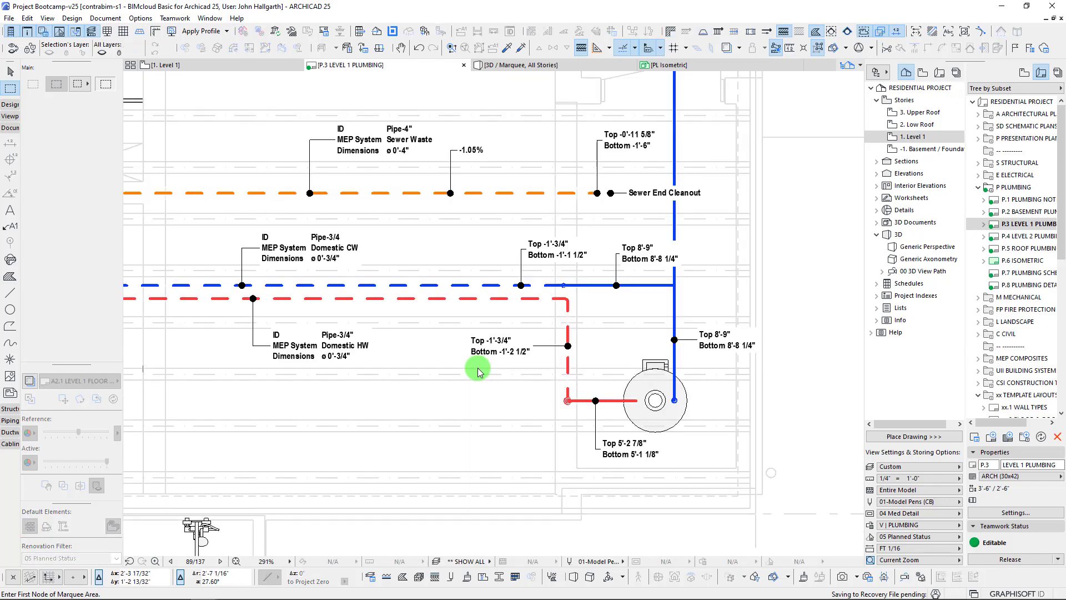
pyautogui.scroll(-9, 499, 269)
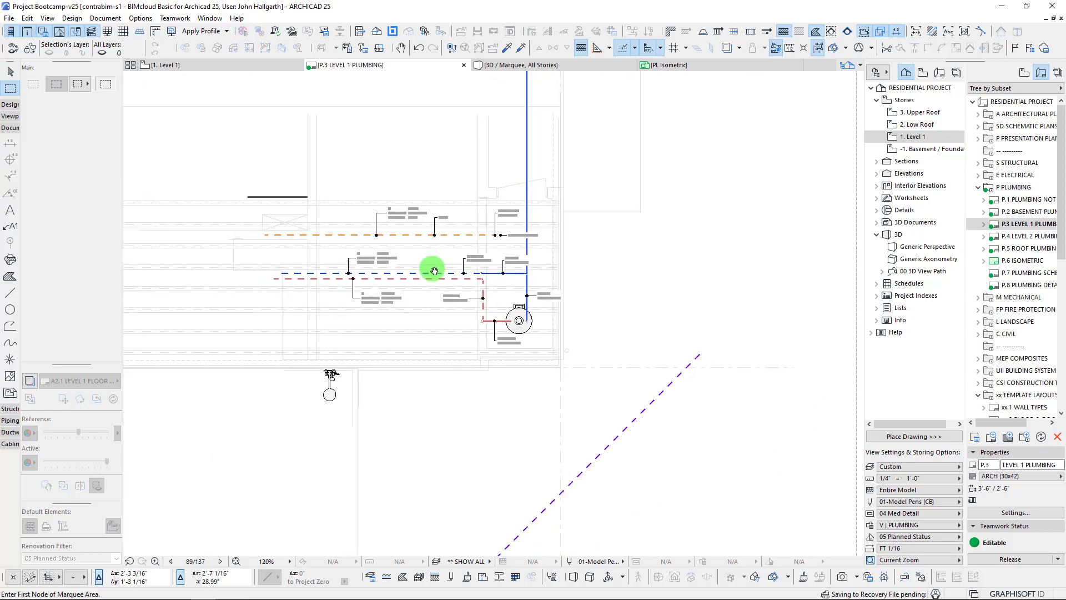
pyautogui.scroll(3, 578, 322)
pyautogui.scroll(7, 548, 311)
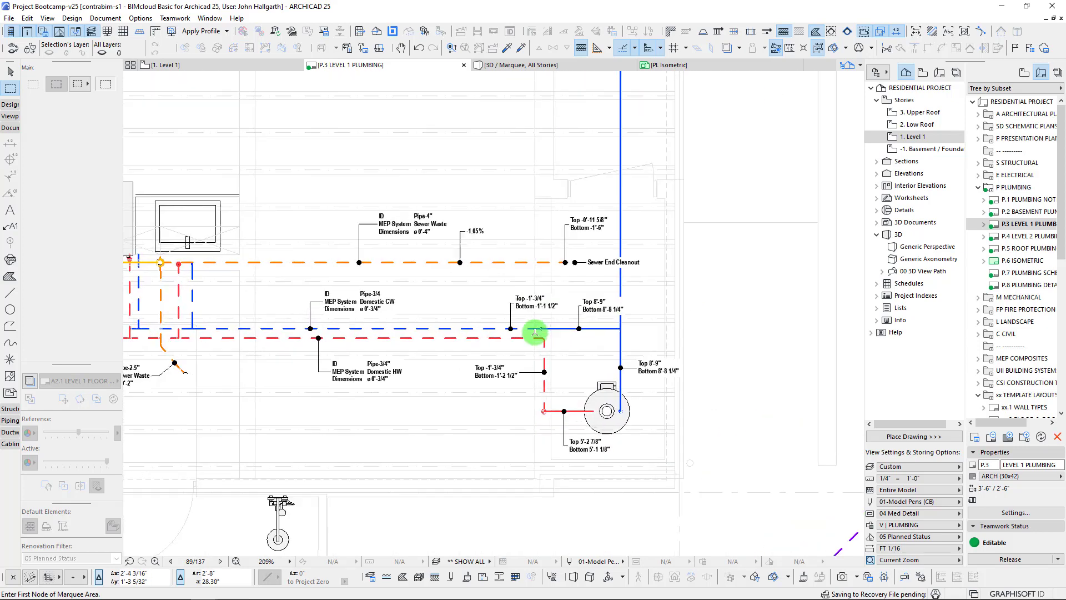
pyautogui.moveTo(569, 317); pyautogui.dragTo(547, 311, button='middle')
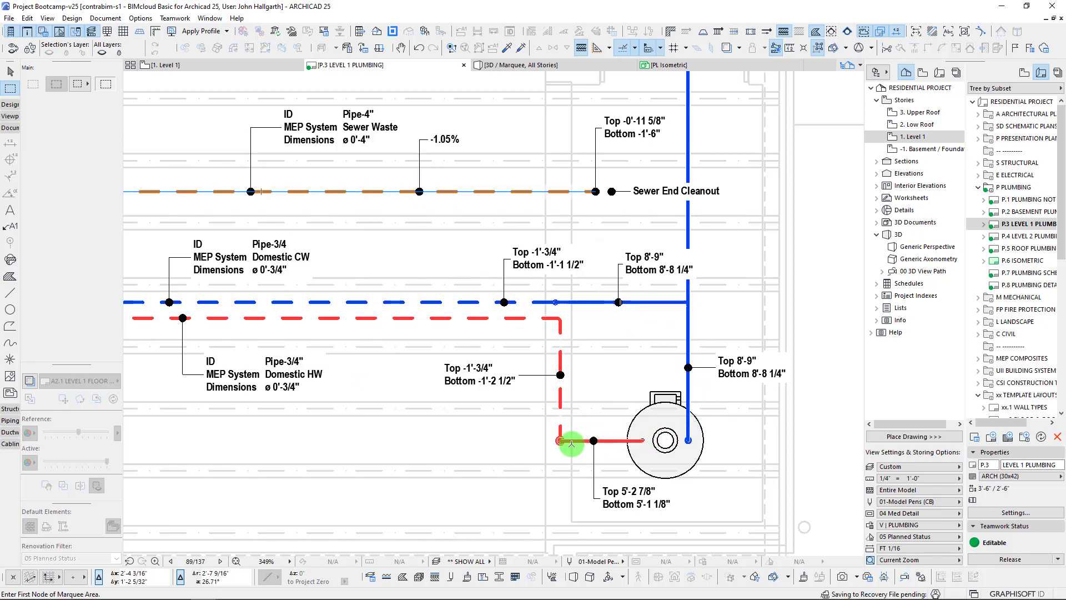
pyautogui.scroll(2, 616, 478)
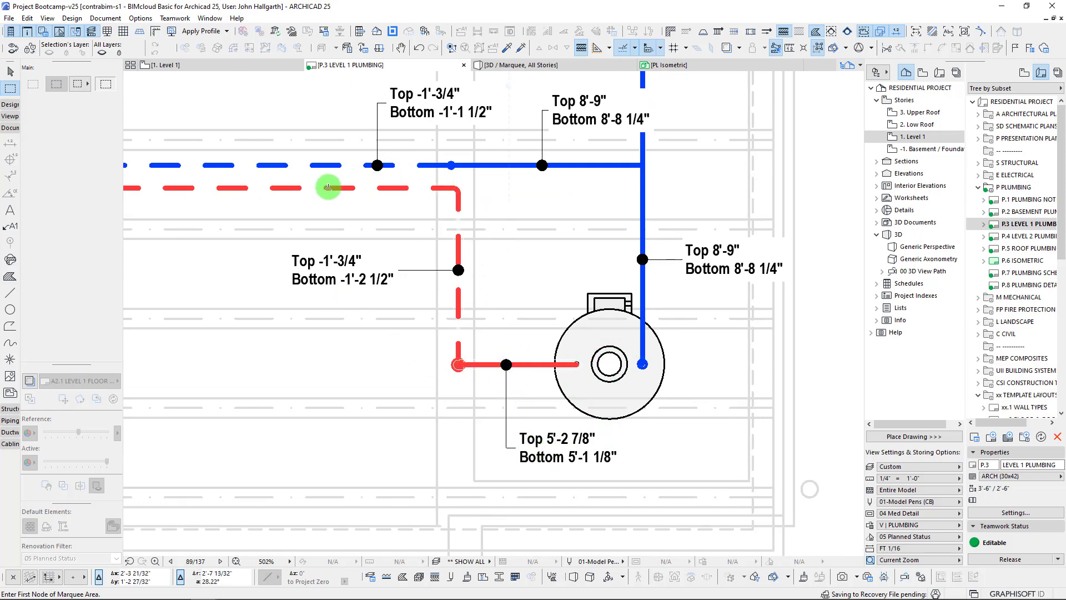
pyautogui.scroll(-5, 328, 187)
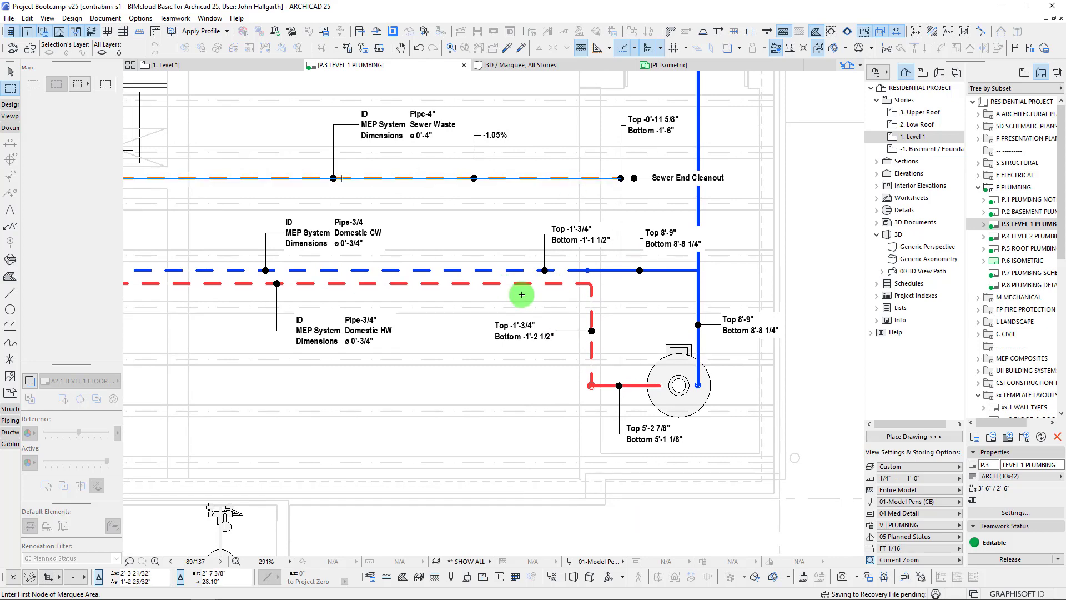
pyautogui.scroll(-3, 464, 236)
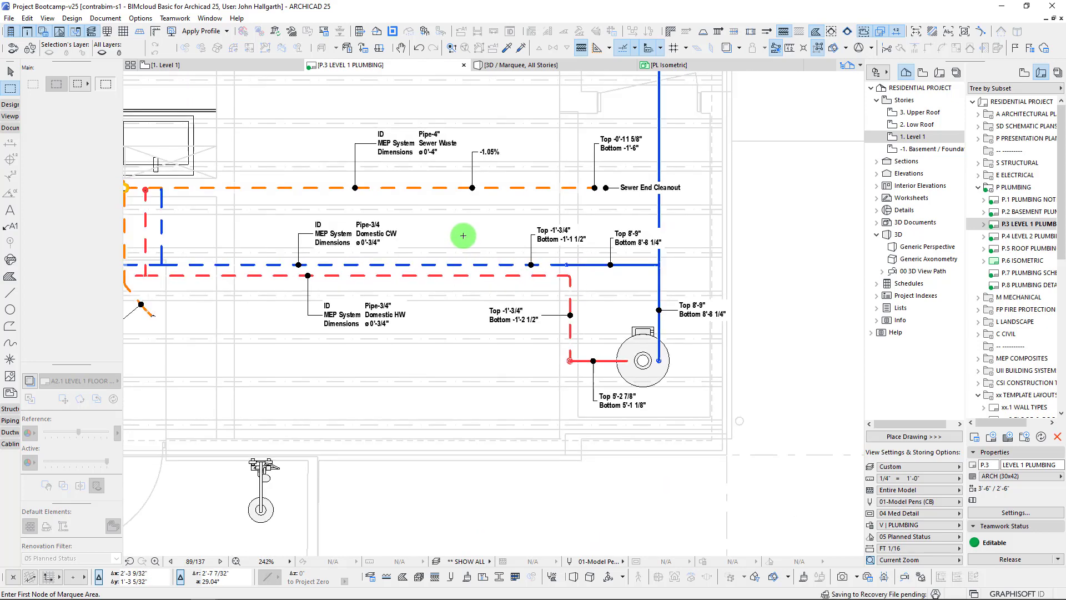
pyautogui.scroll(2, 486, 265)
pyautogui.moveTo(485, 265); pyautogui.dragTo(458, 272, button='middle')
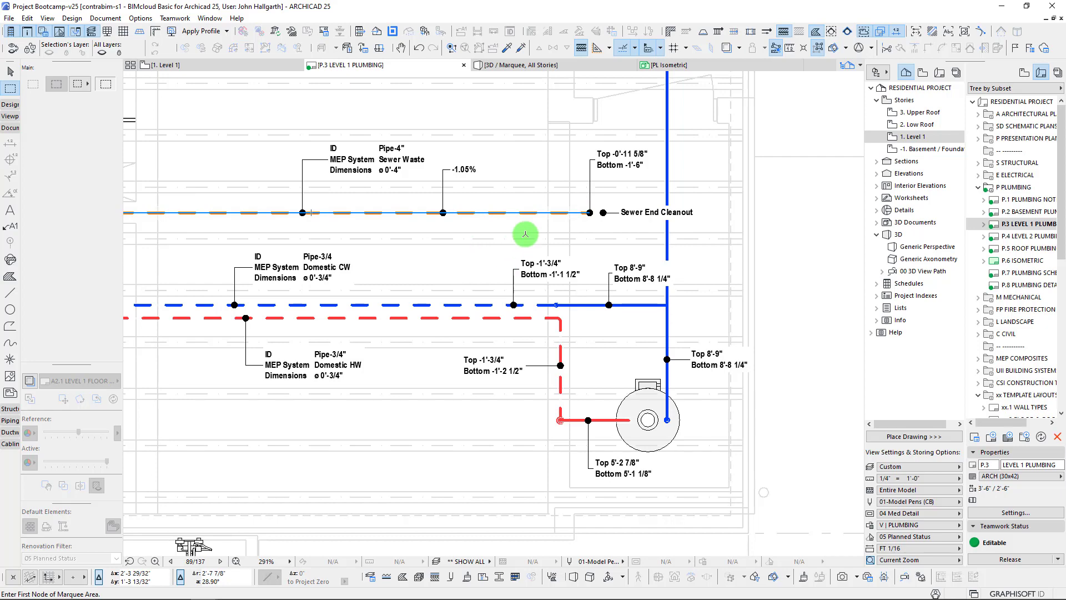
pyautogui.scroll(-3, 438, 250)
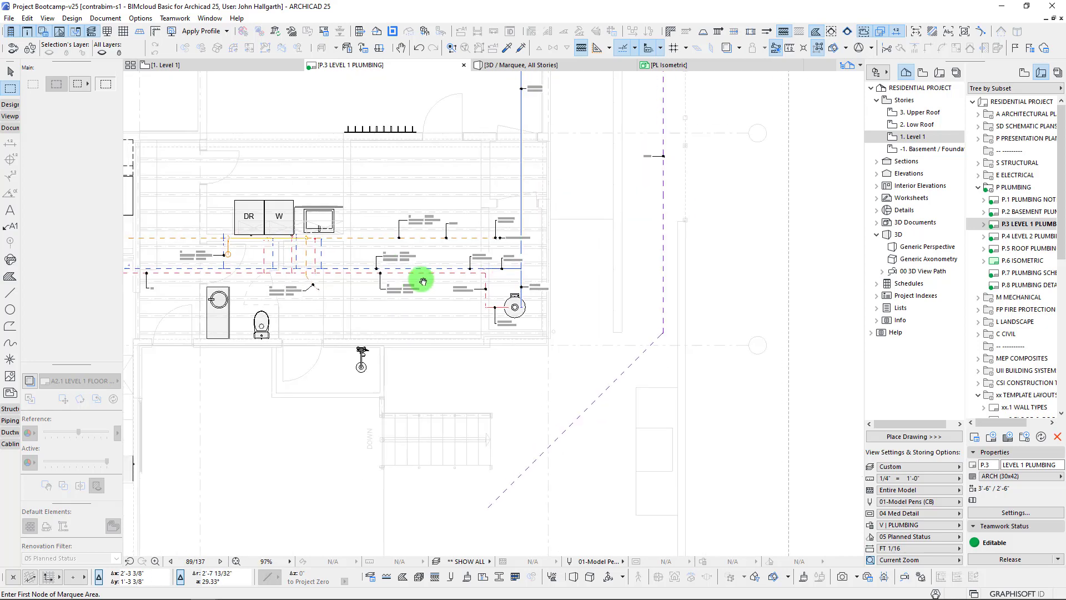
# Return to the Level 1 plan, preview the 04-Layout Pens (CB) MEP Single Line pen set and restore 01-Model Pens (CB).
pyautogui.click(178, 65)
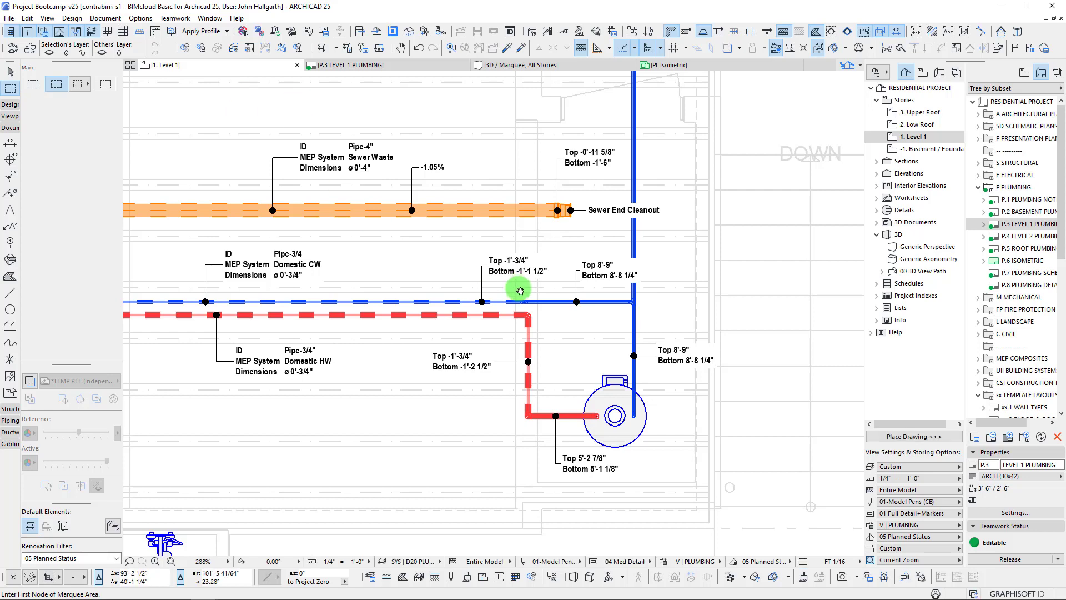
pyautogui.click(555, 561)
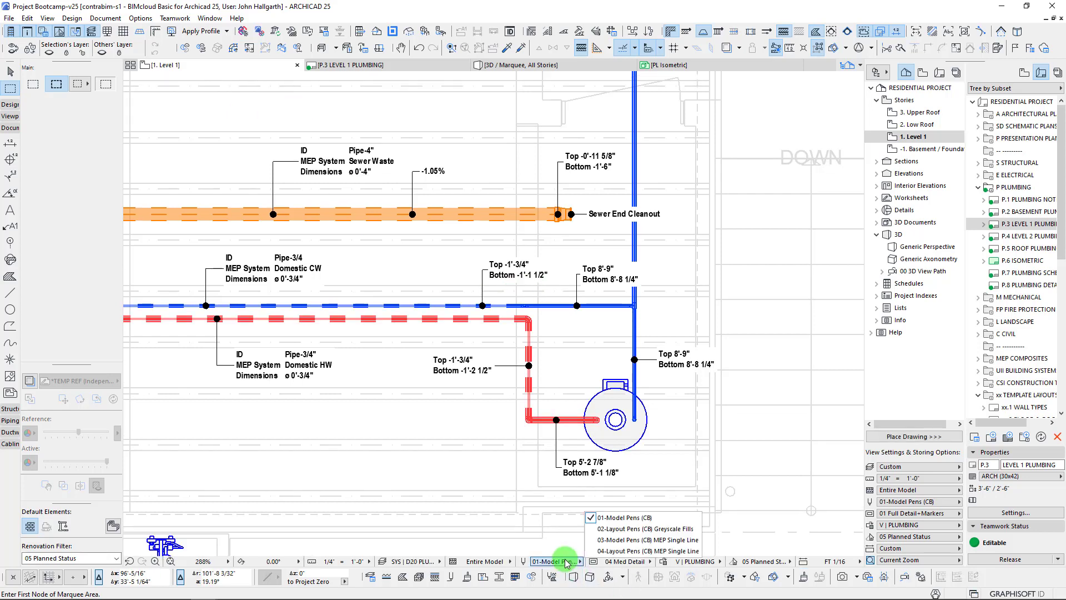
pyautogui.click(595, 551)
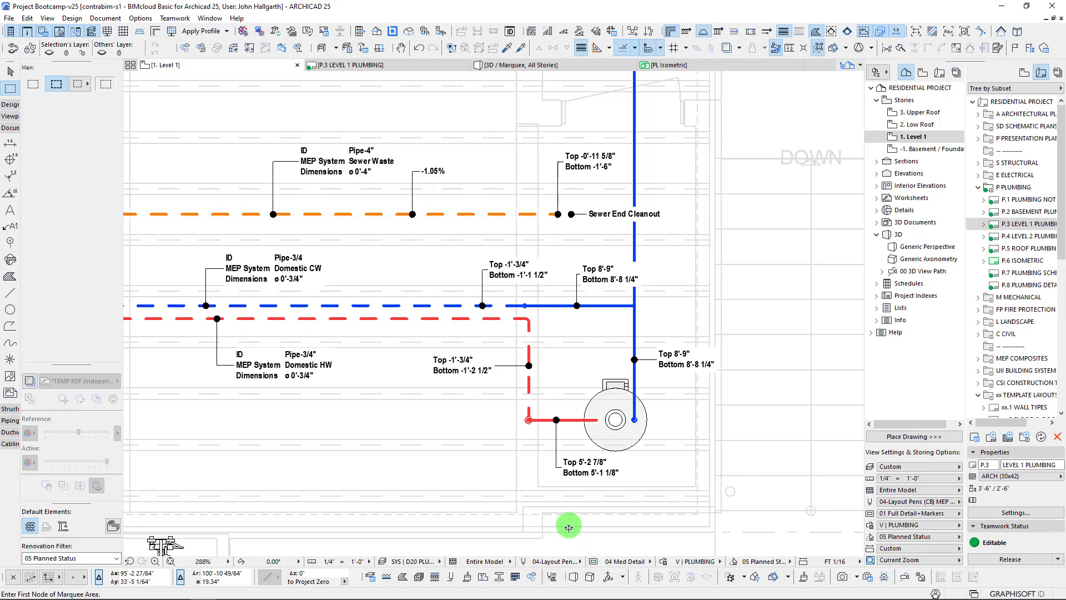
pyautogui.click(551, 561)
pyautogui.click(616, 518)
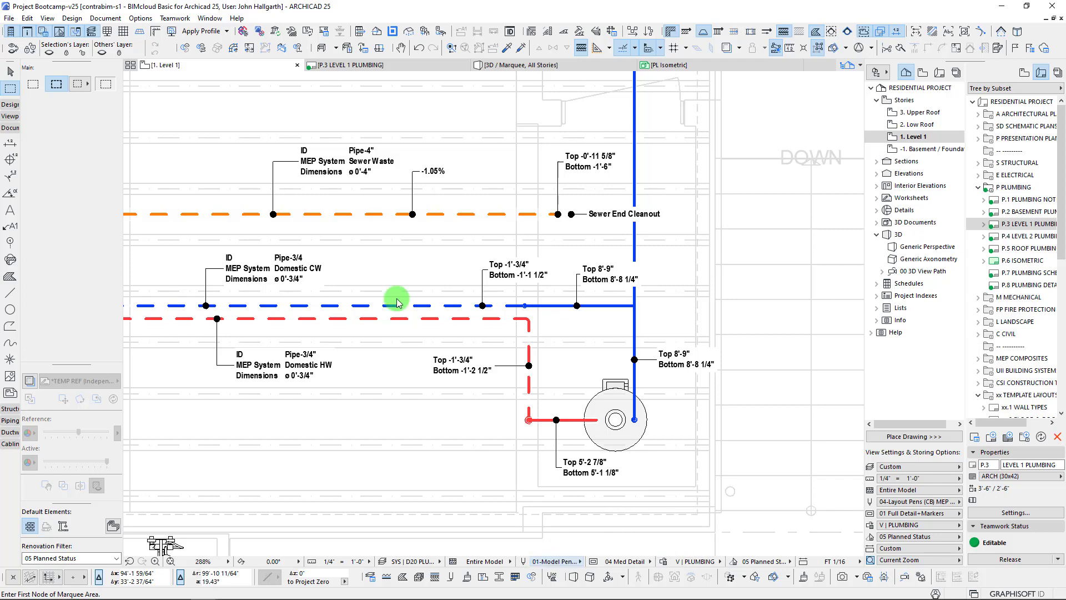
# Apply pen sets 02-Layout Pens (CB) Greyscale Fills, 03-Model Pens (CB) MEP Single Line and 04-Layout Pens (CB) MEP Single Line in turn.
pyautogui.click(555, 561)
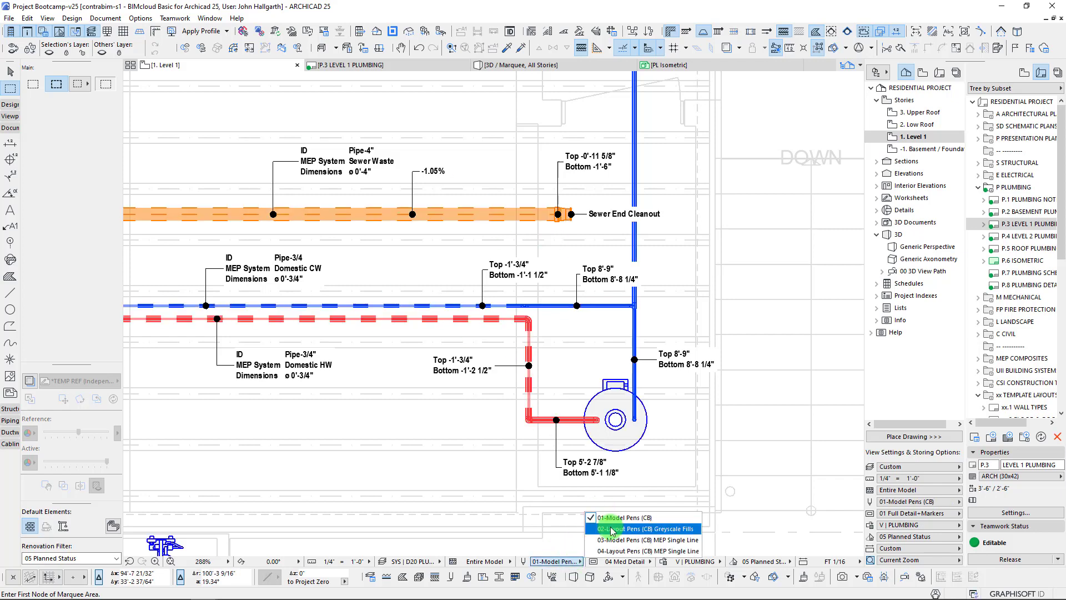
pyautogui.click(597, 529)
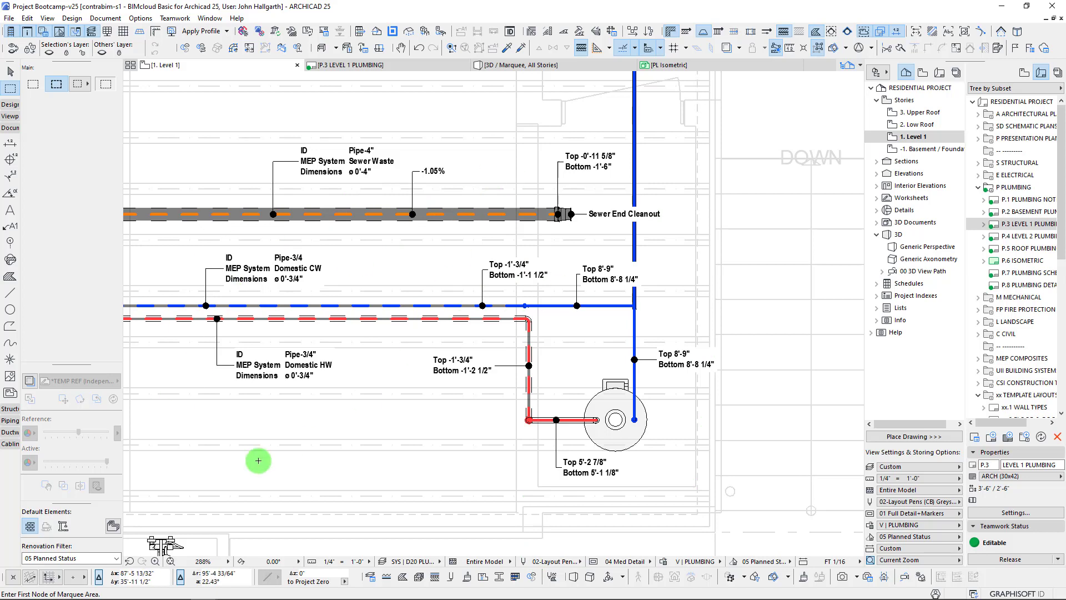
pyautogui.click(561, 561)
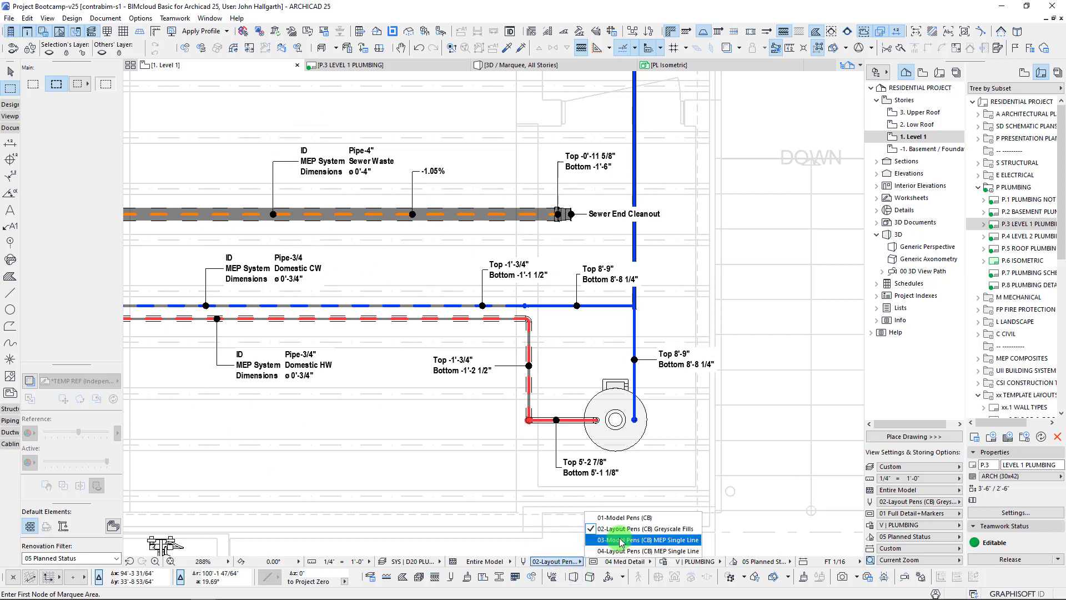
pyautogui.click(617, 540)
pyautogui.click(578, 562)
pyautogui.click(595, 551)
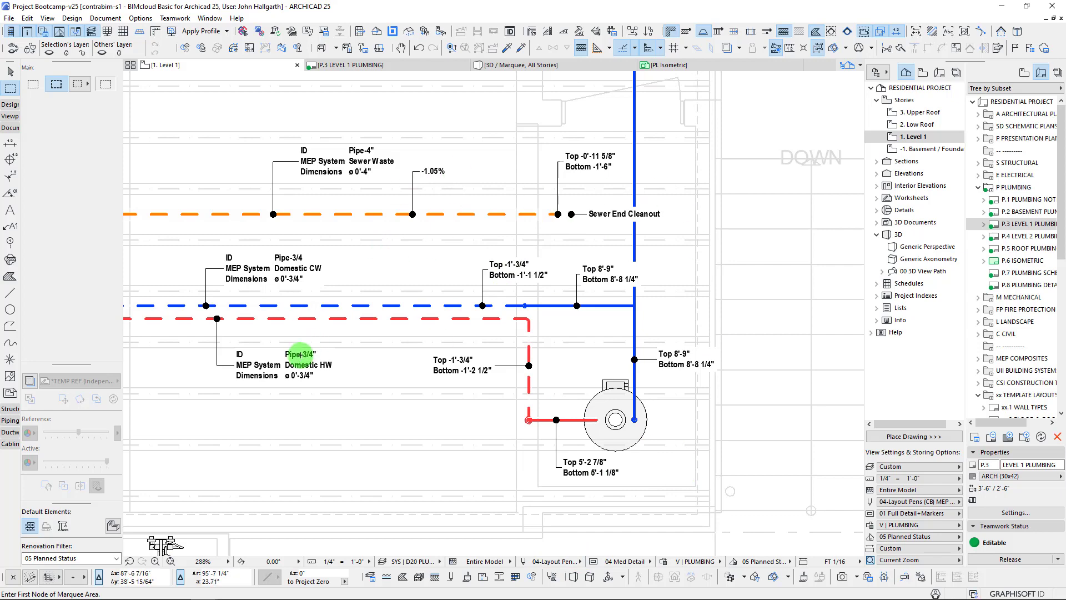
# Set the Level 1 plan's graphic override to No Overrides and its pen set to 01-Model Pens (CB).
pyautogui.click(696, 561)
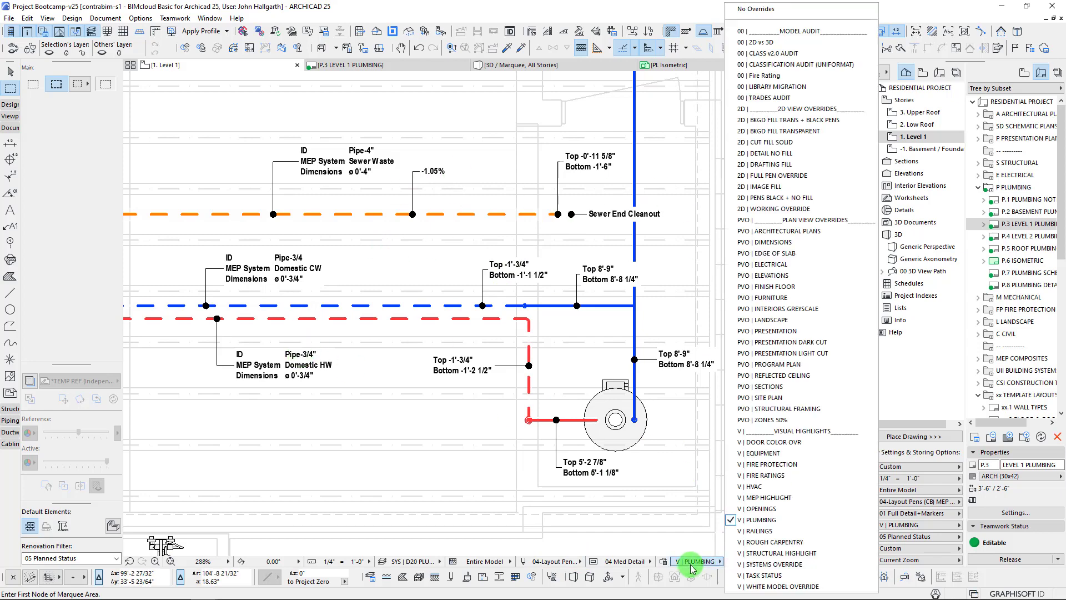
pyautogui.click(749, 12)
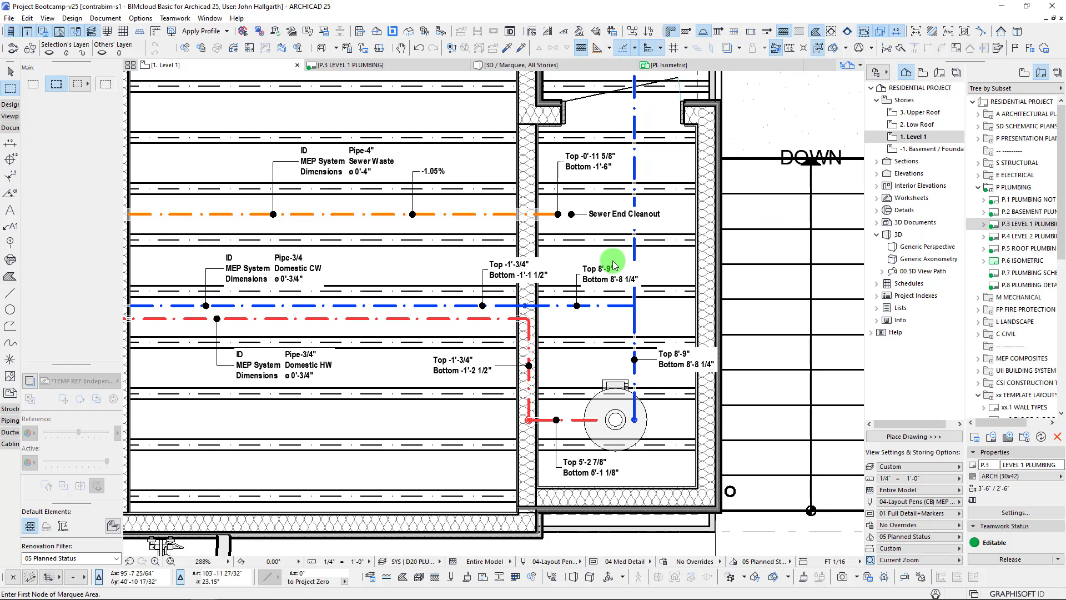
pyautogui.click(557, 562)
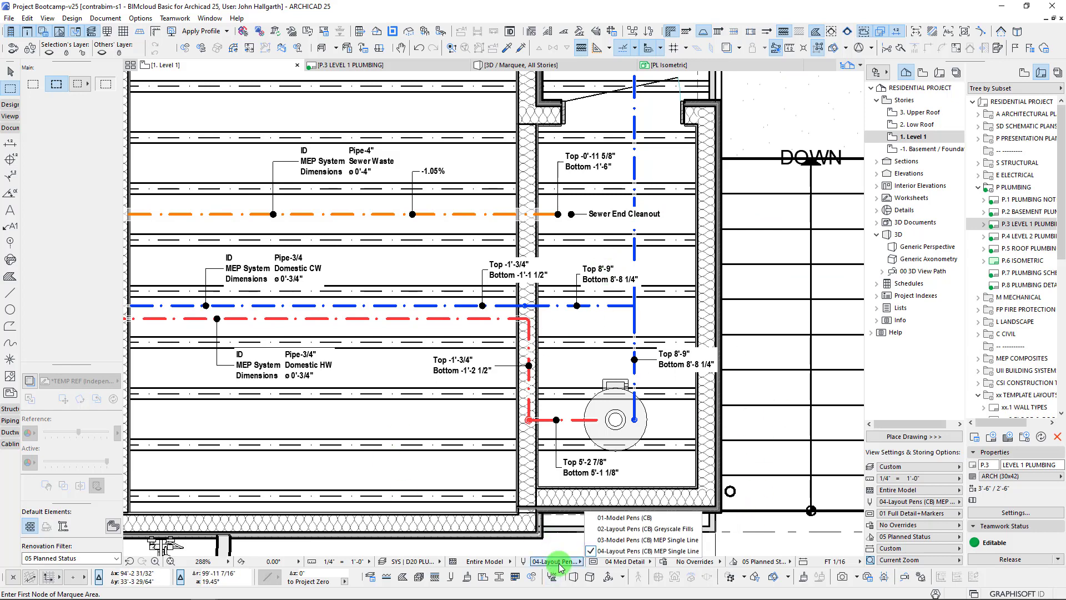
pyautogui.click(624, 517)
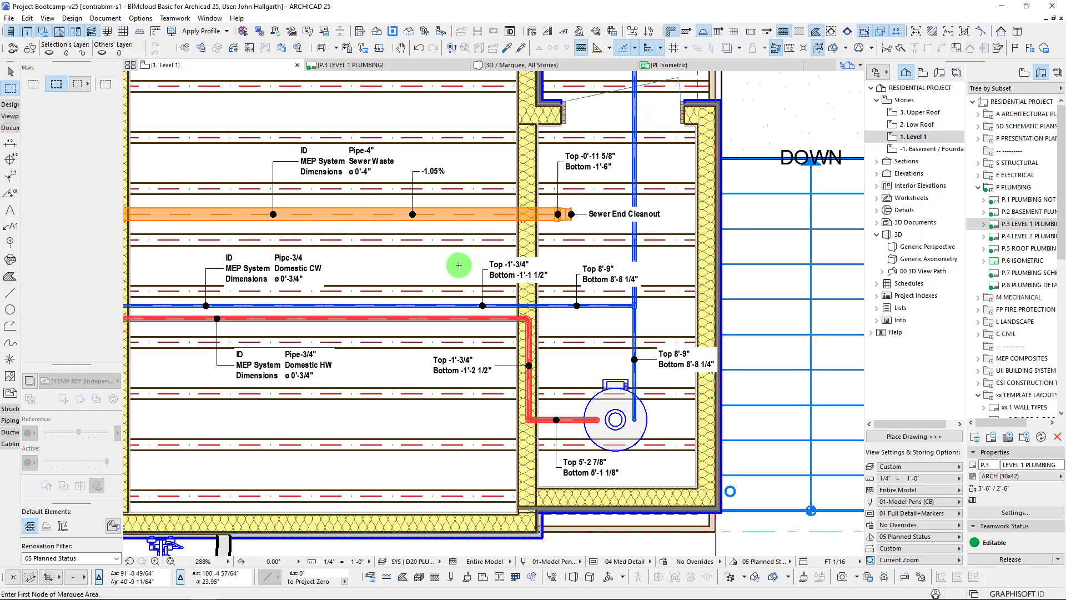
pyautogui.scroll(-2, 458, 264)
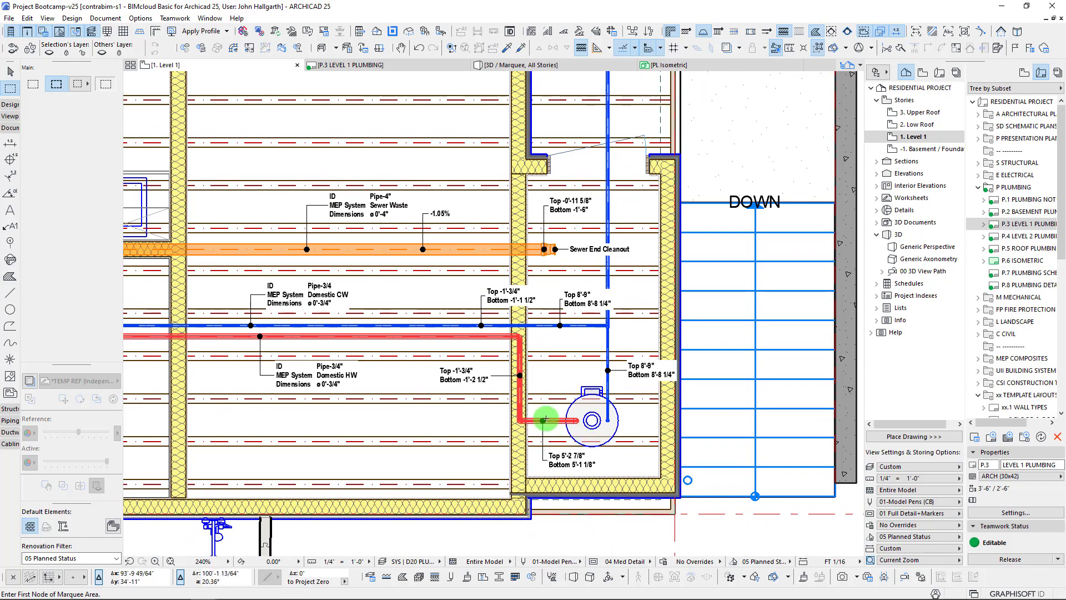
pyautogui.scroll(-4, 389, 289)
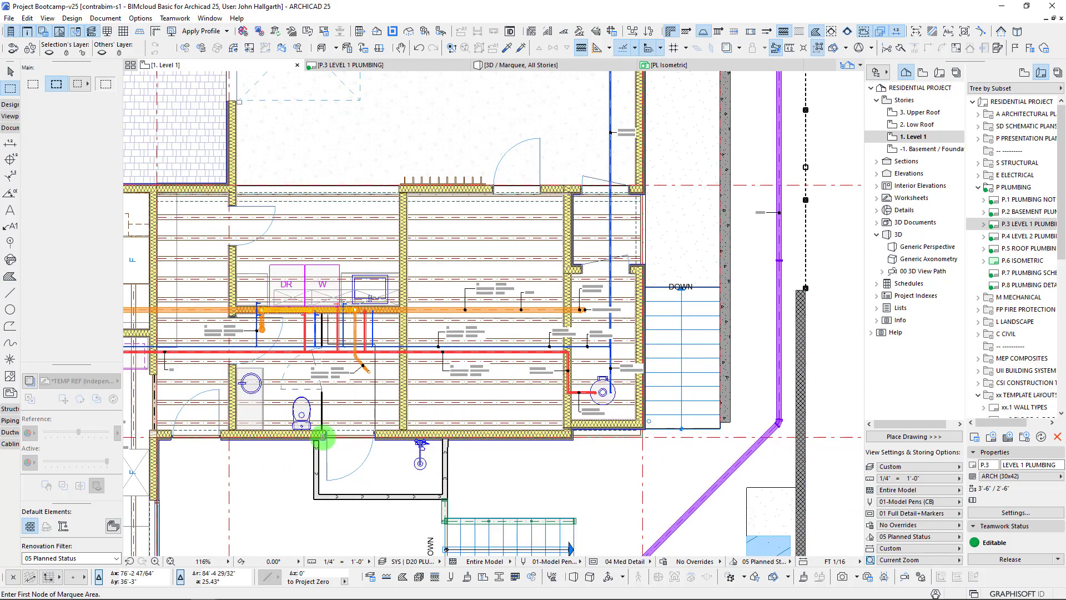
pyautogui.scroll(2, 583, 388)
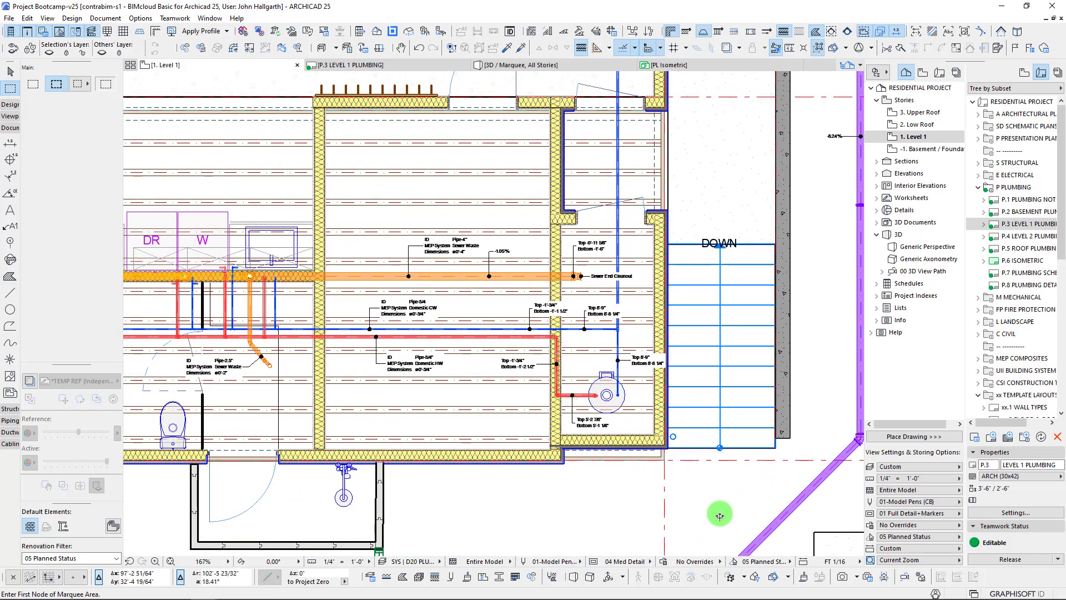
# Apply the V | PLUMBING graphic override combination to the Level 1 plan and inspect the pipe runs near the water heater.
pyautogui.click(704, 562)
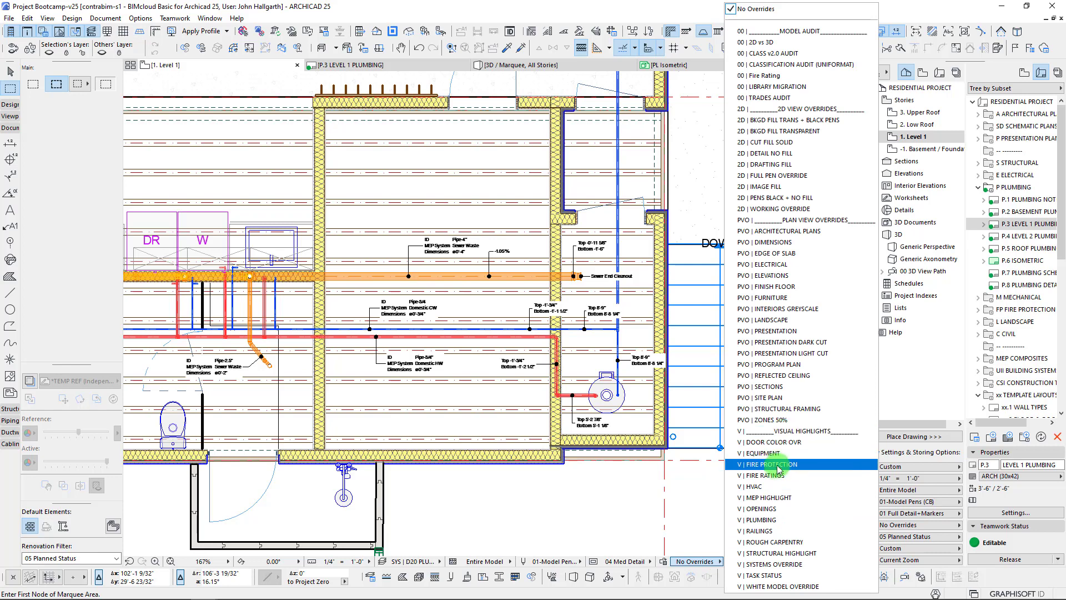
pyautogui.click(767, 520)
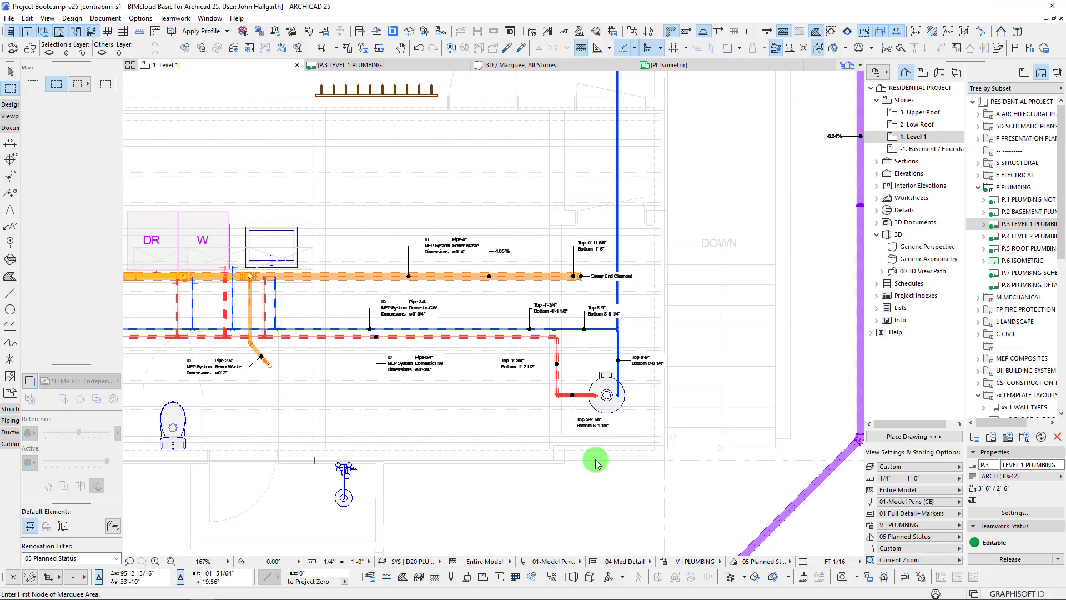
pyautogui.scroll(3, 580, 355)
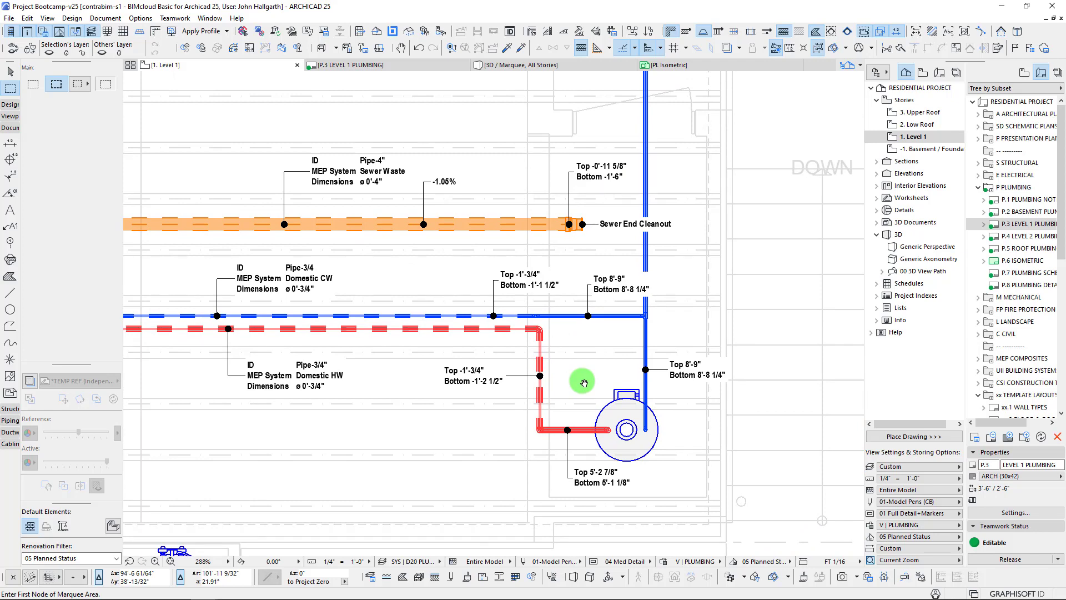
pyautogui.scroll(-1, 424, 333)
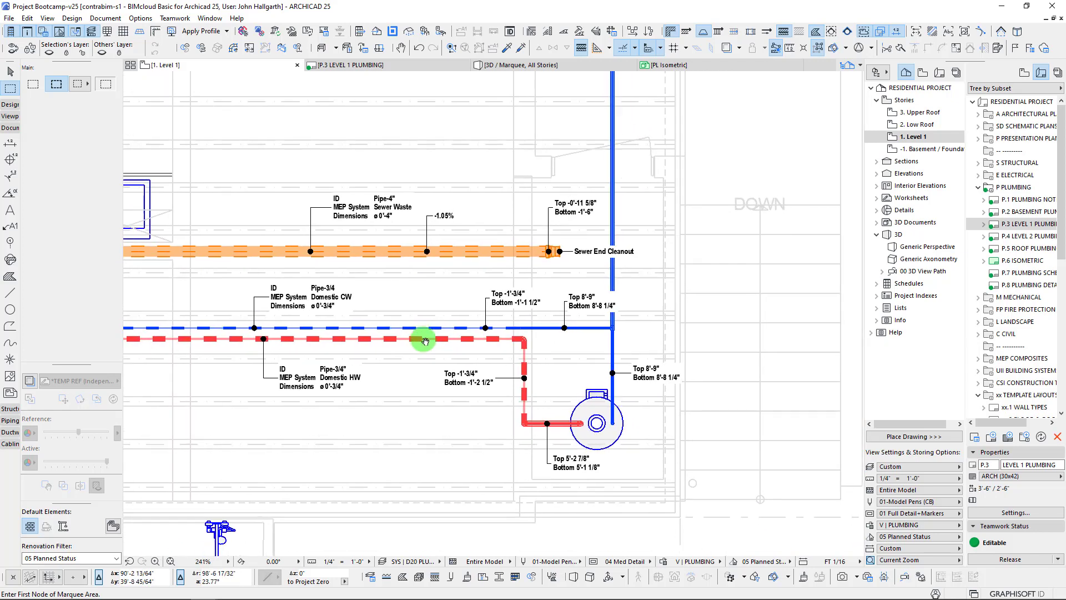
# Apply pen set 02-Layout Pens (CB) Greyscale Fills with the plumbing override active, and finally 04-Layout Pens (CB) MEP Single Line.
pyautogui.click(555, 561)
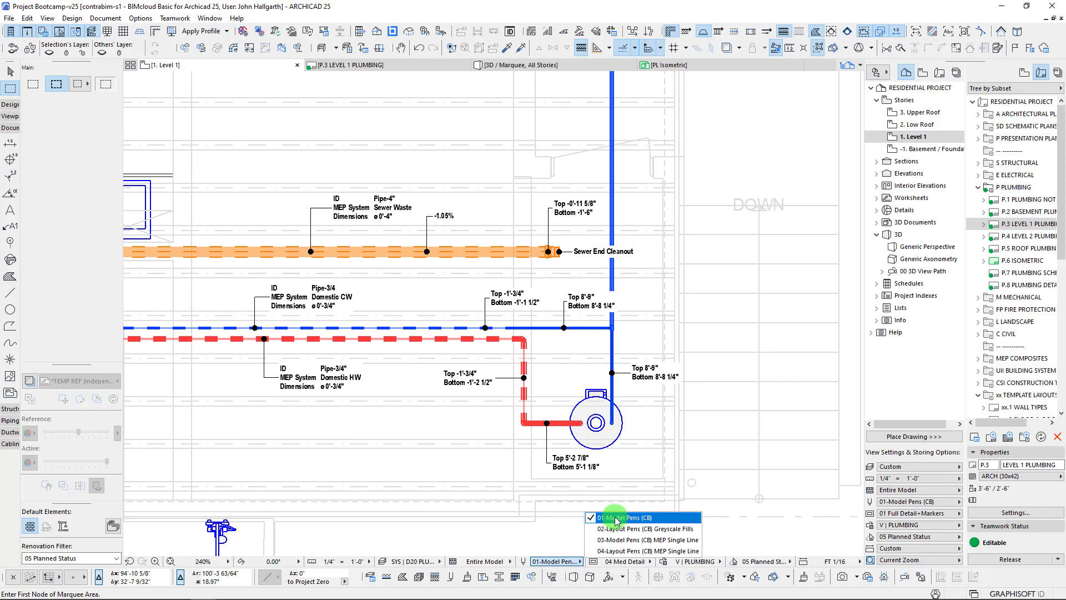
pyautogui.click(616, 530)
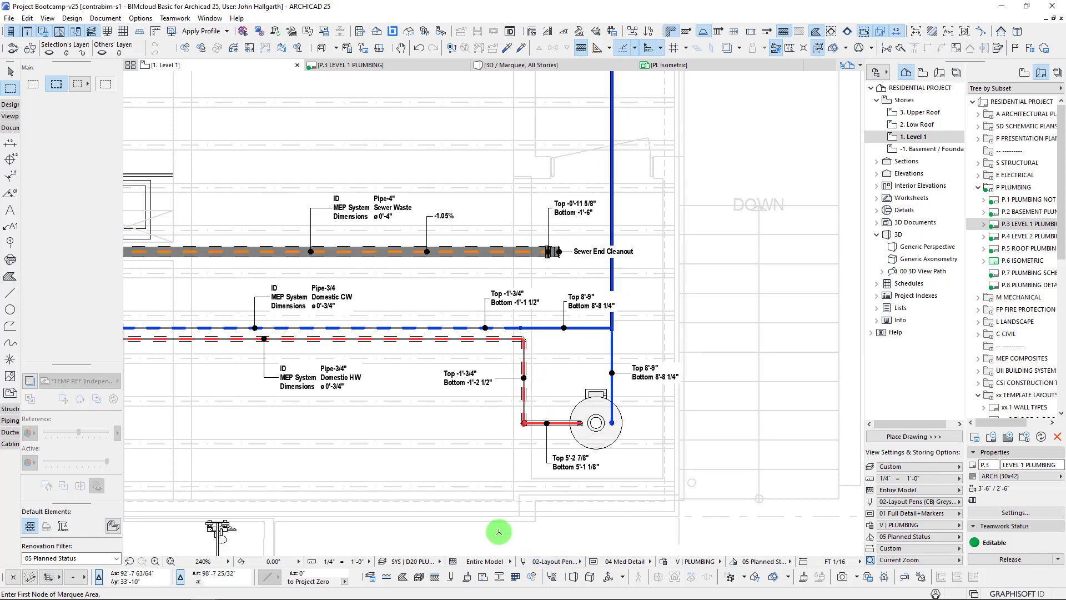
pyautogui.click(574, 556)
pyautogui.click(572, 500)
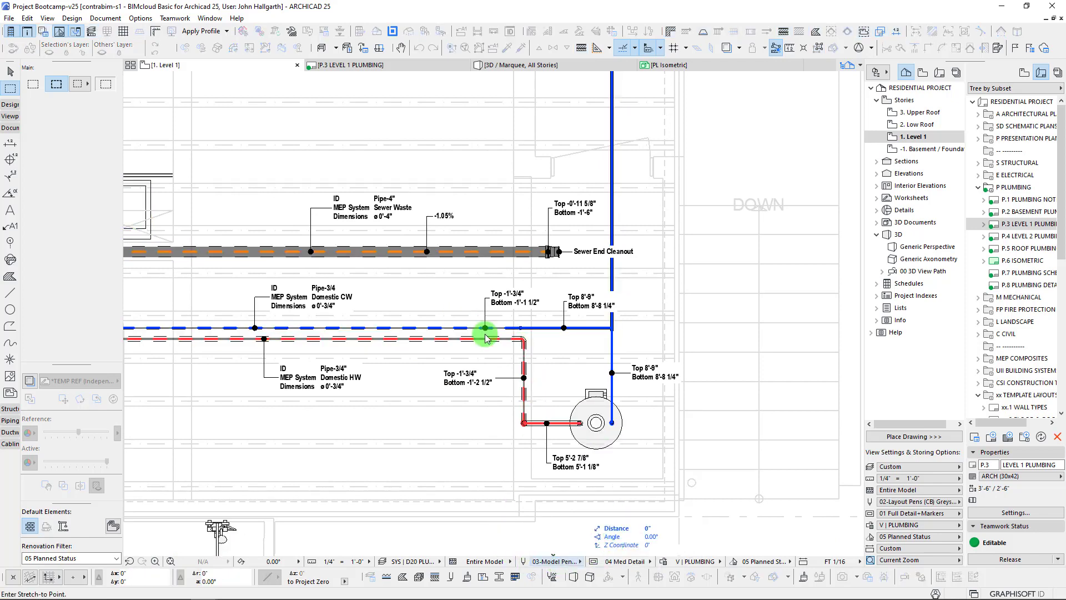
pyautogui.click(561, 561)
pyautogui.click(644, 550)
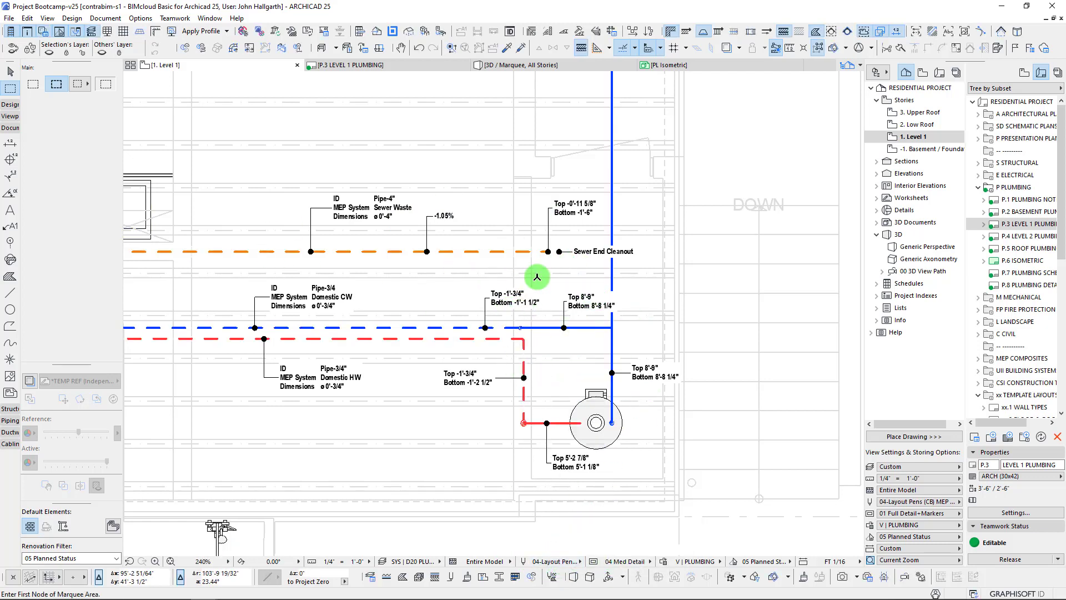
pyautogui.scroll(2, 441, 307)
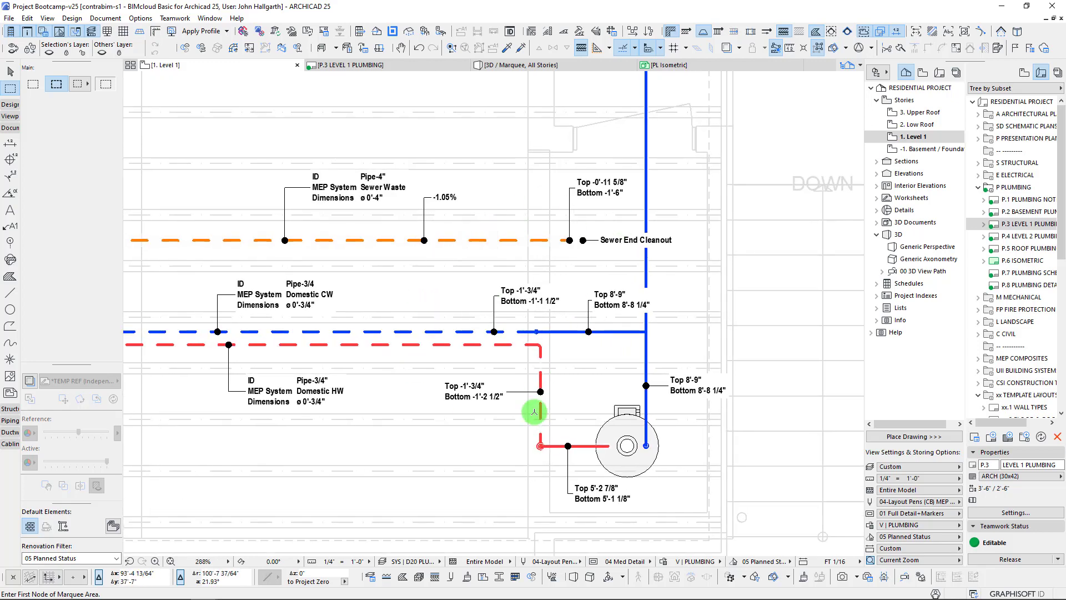
pyautogui.moveTo(479, 383); pyautogui.dragTo(490, 371, button='middle')
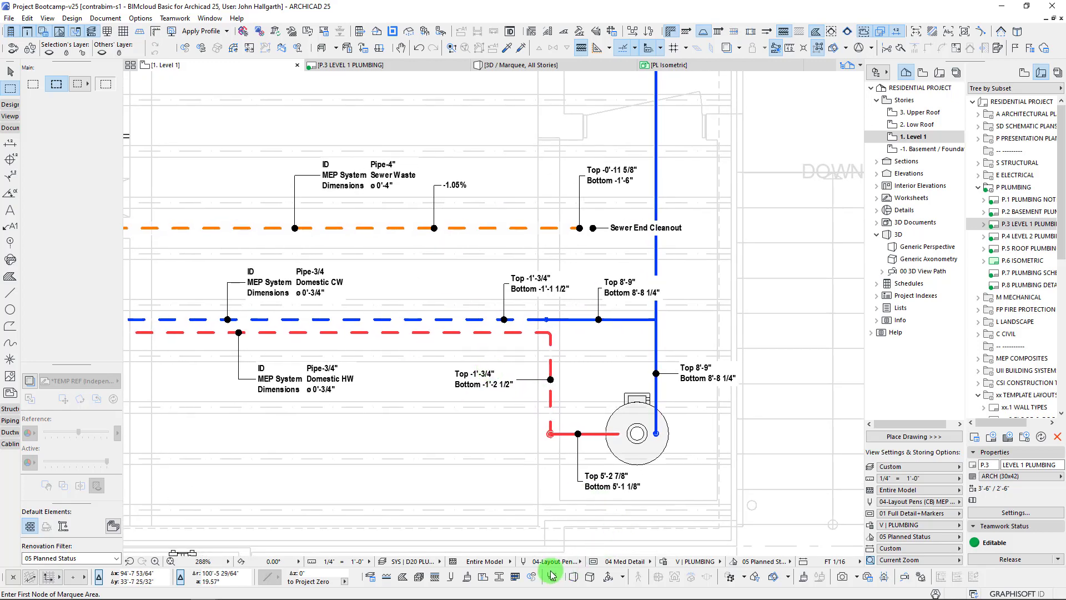
# Open the Pens & Color settings for model views and compare the colour palettes of the four available pen sets.
pyautogui.click(524, 563)
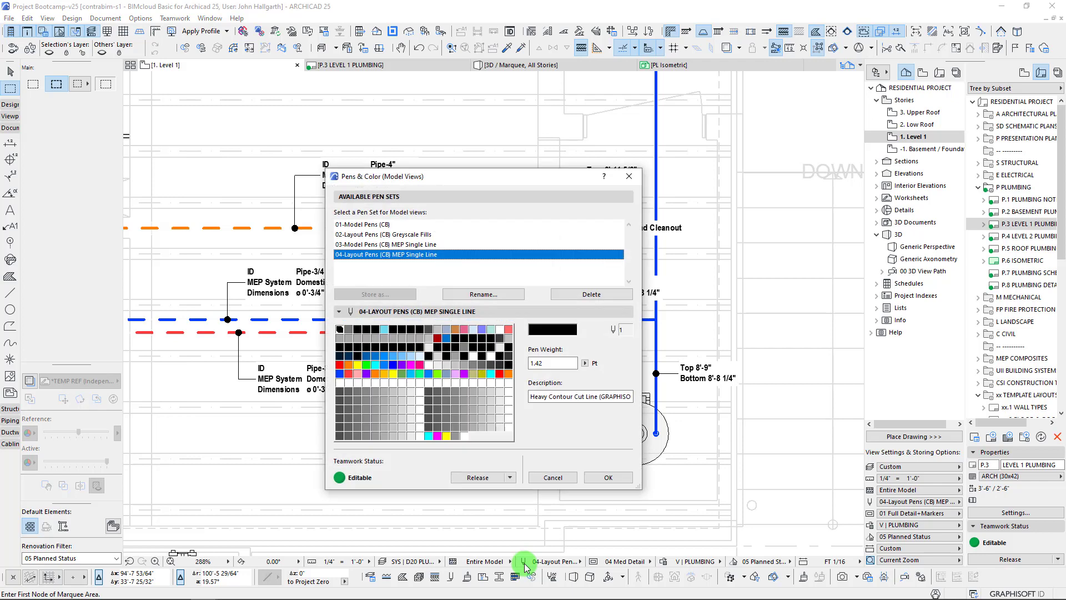
pyautogui.moveTo(435, 176); pyautogui.dragTo(402, 179)
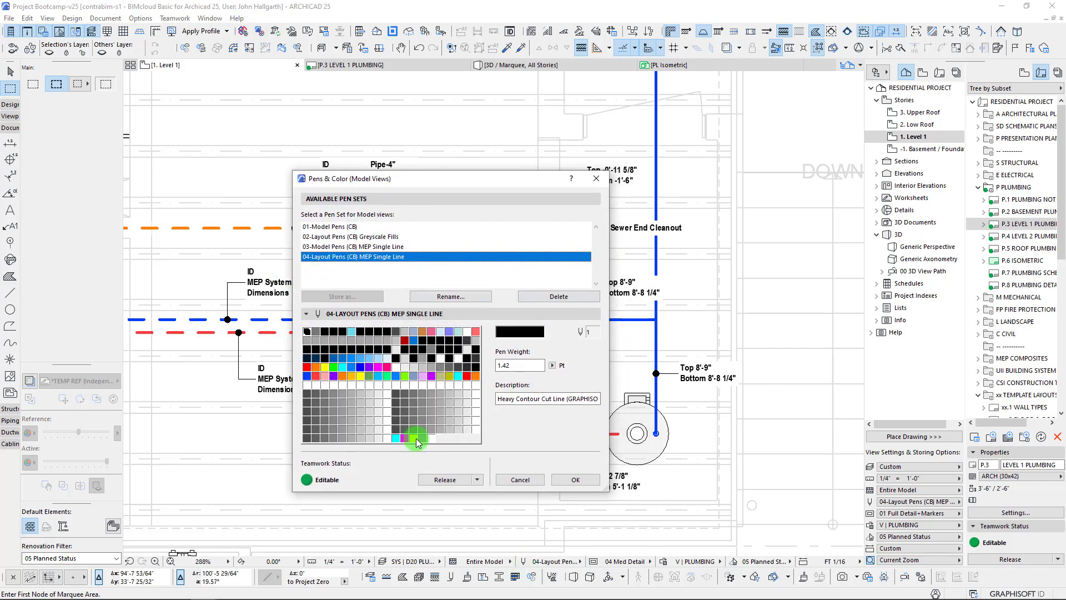
pyautogui.click(326, 227)
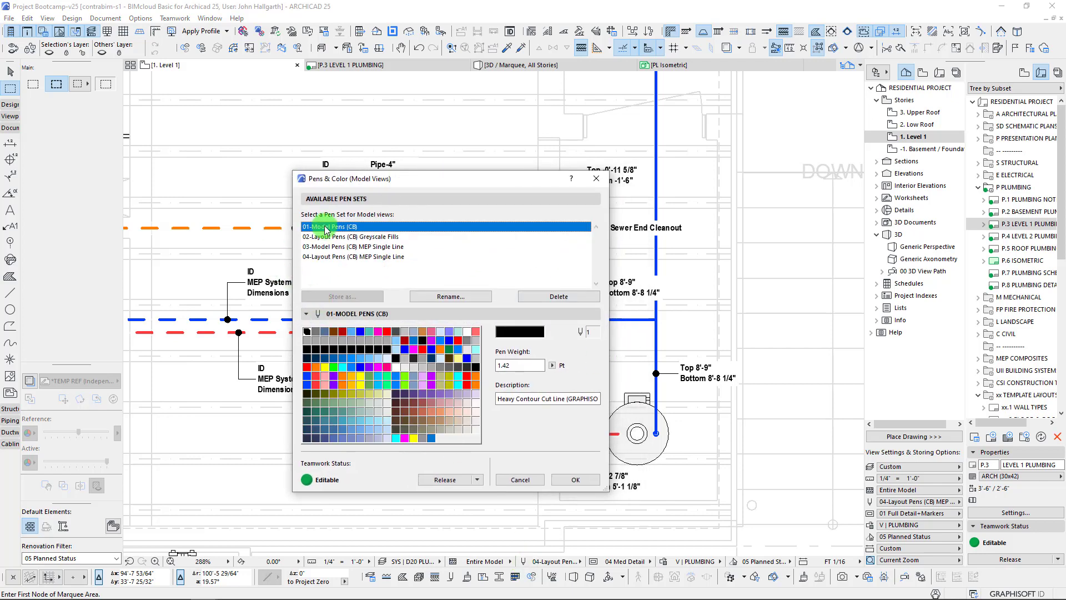
pyautogui.click(326, 237)
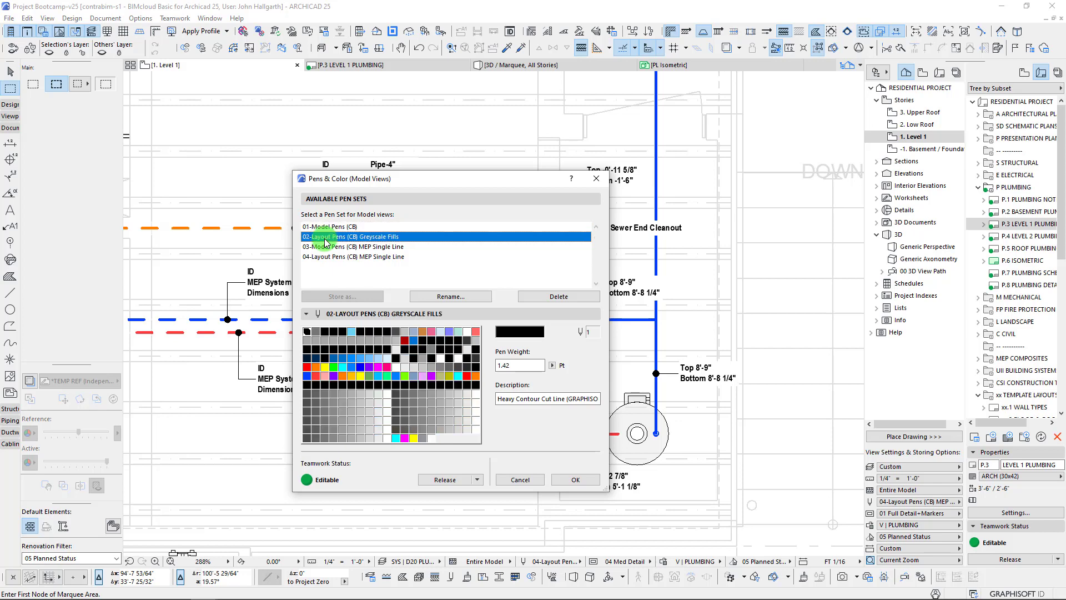
pyautogui.click(327, 228)
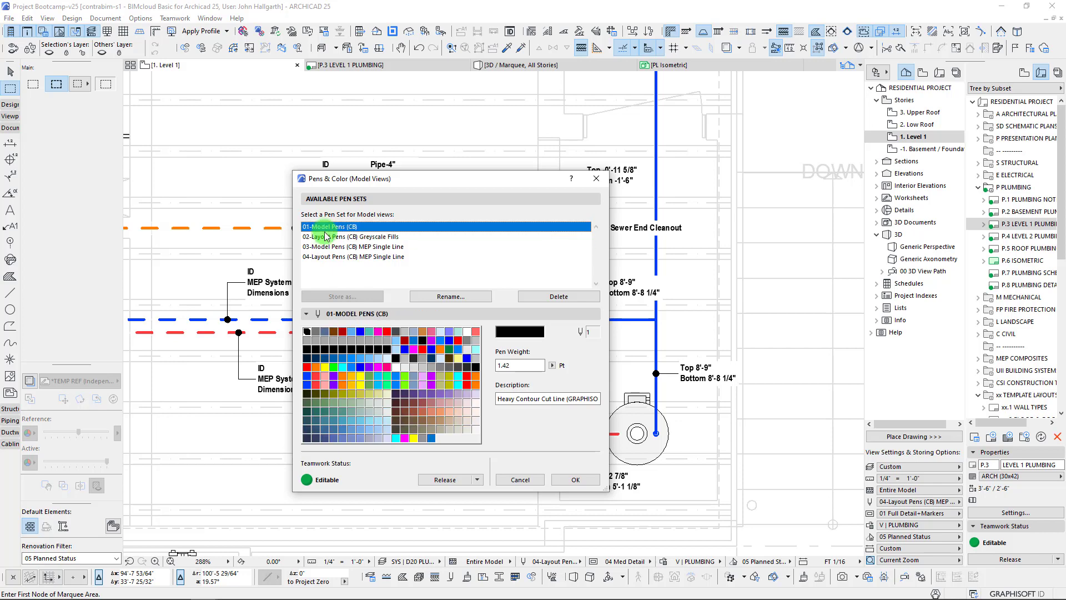
pyautogui.click(327, 237)
pyautogui.click(326, 247)
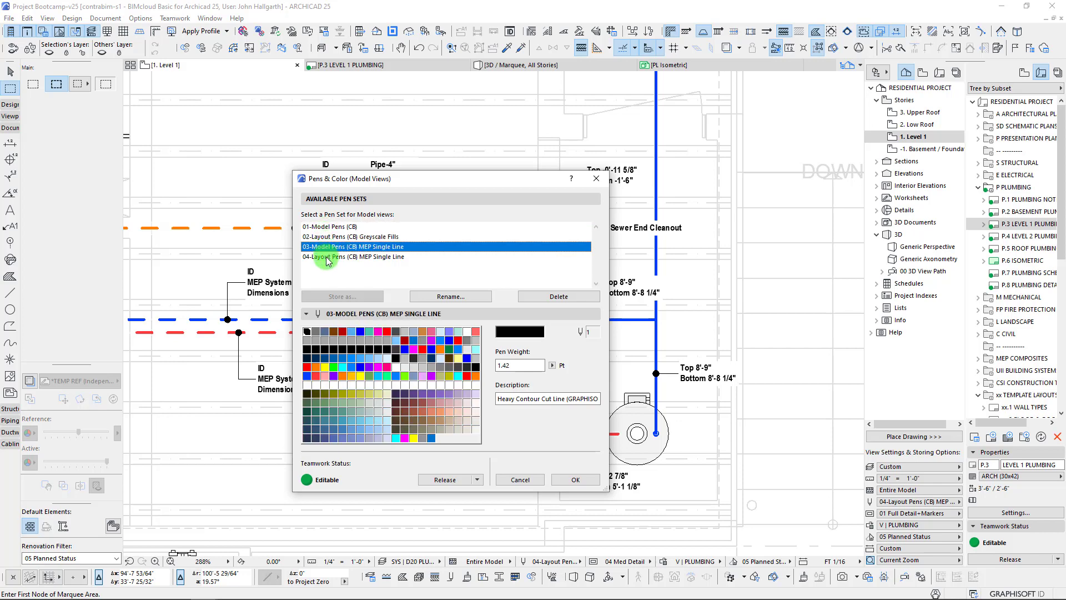
pyautogui.click(327, 257)
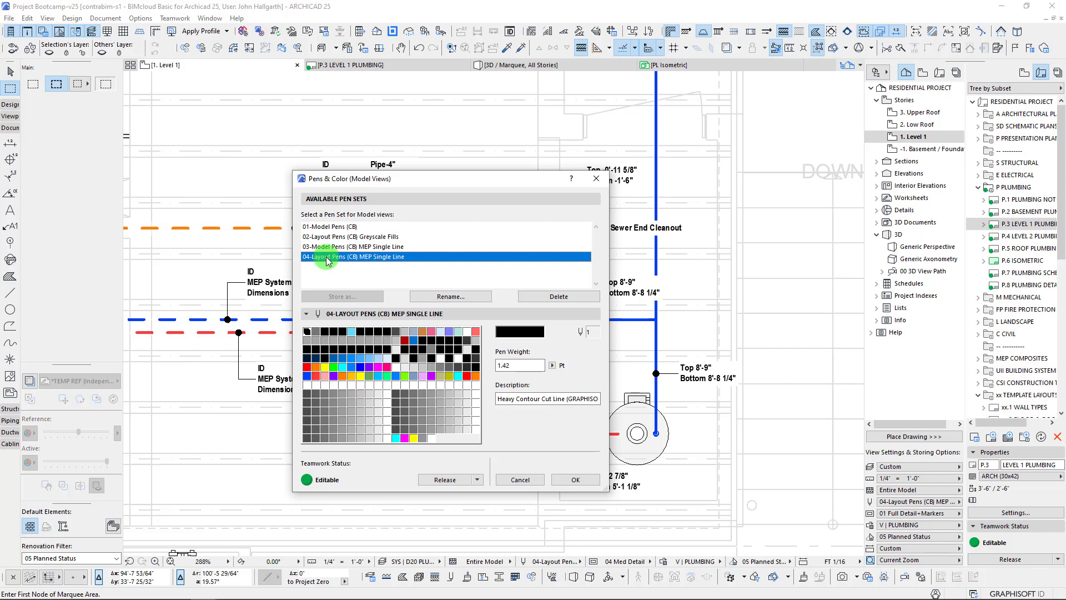
pyautogui.click(327, 246)
pyautogui.click(330, 257)
pyautogui.click(331, 246)
# Examine pen 101 of the 01-Model Pens (CB) set, checking its colour, pen weight and description.
pyautogui.click(332, 228)
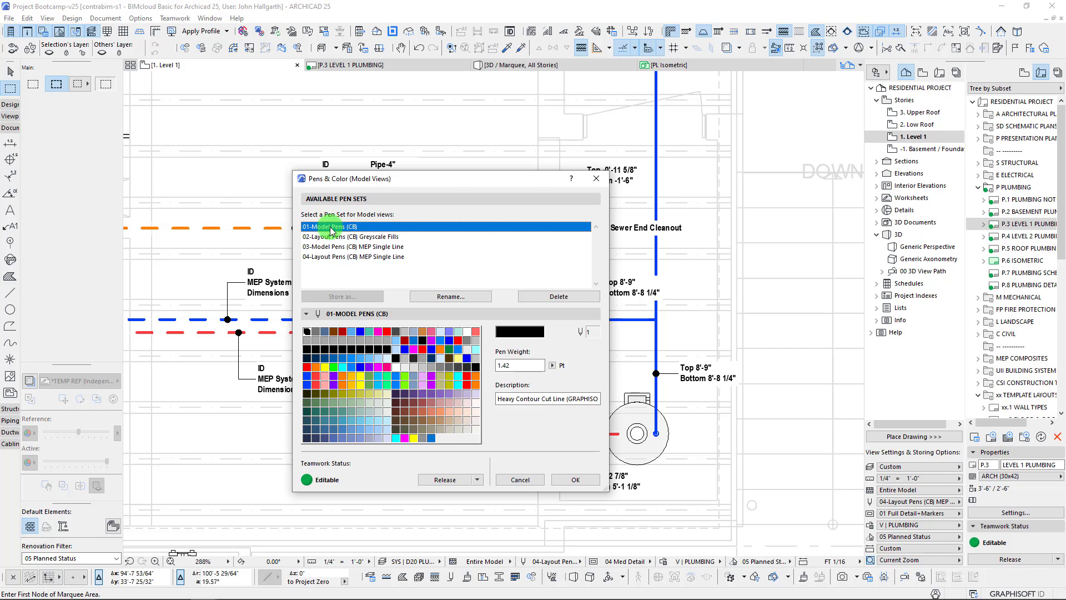
pyautogui.click(309, 378)
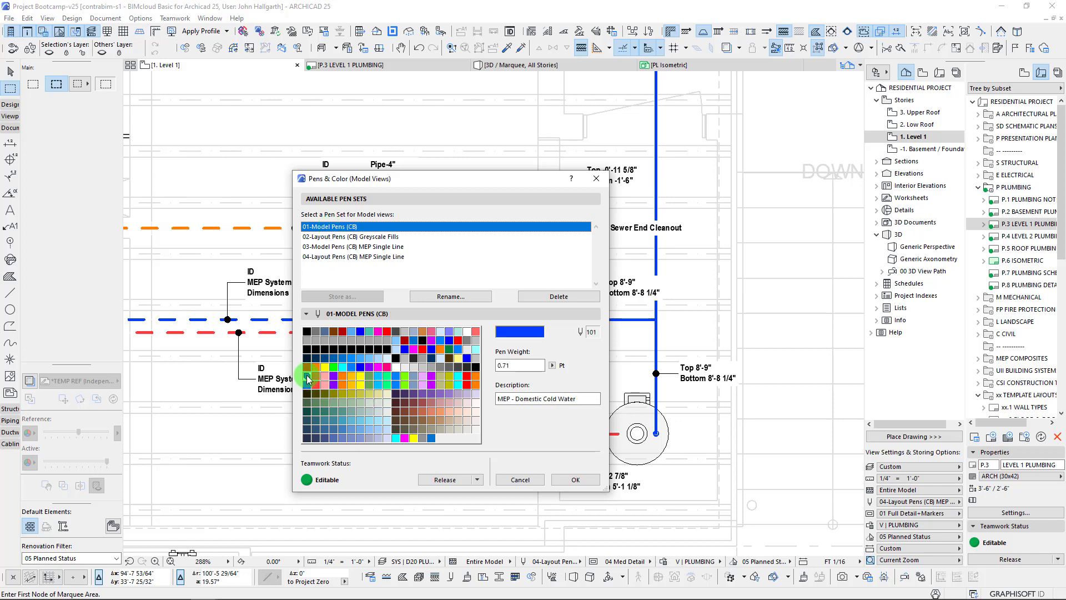
pyautogui.tripleClick(559, 398)
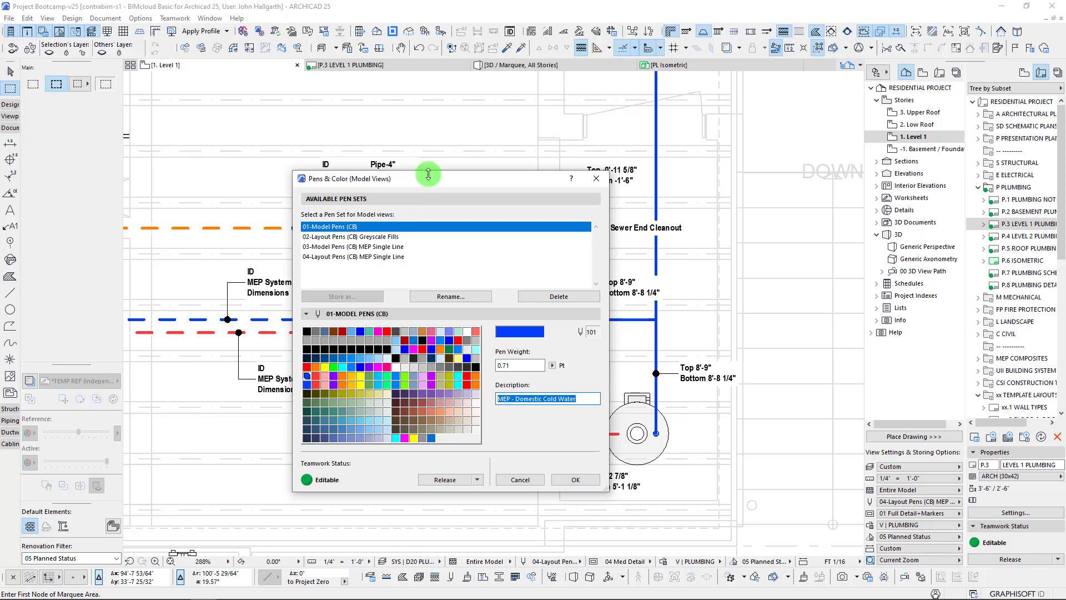
pyautogui.moveTo(428, 175); pyautogui.dragTo(407, 180)
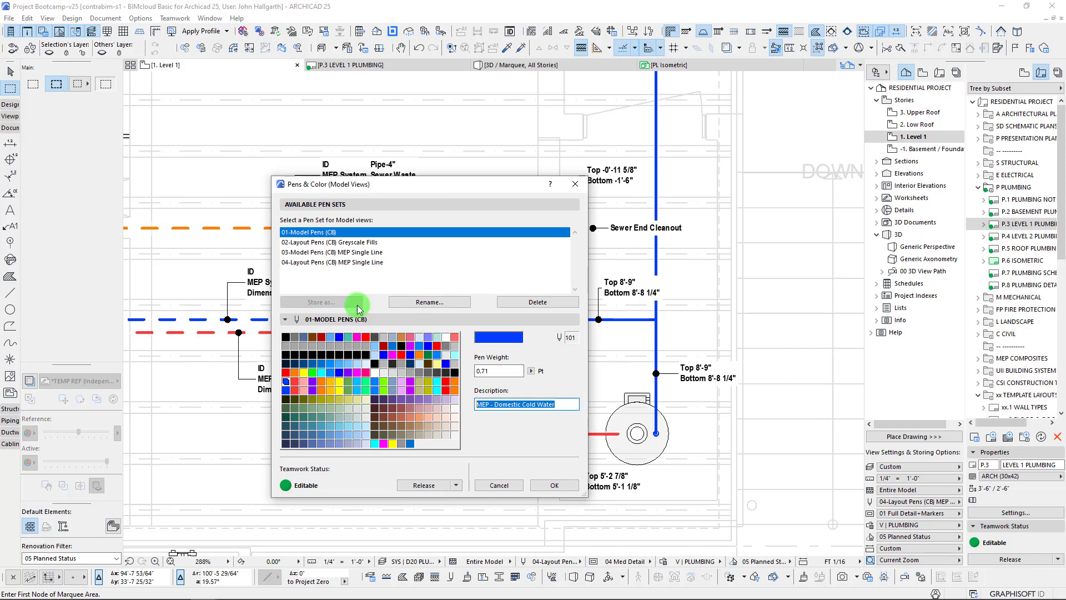
pyautogui.moveTo(400, 186); pyautogui.dragTo(462, 175)
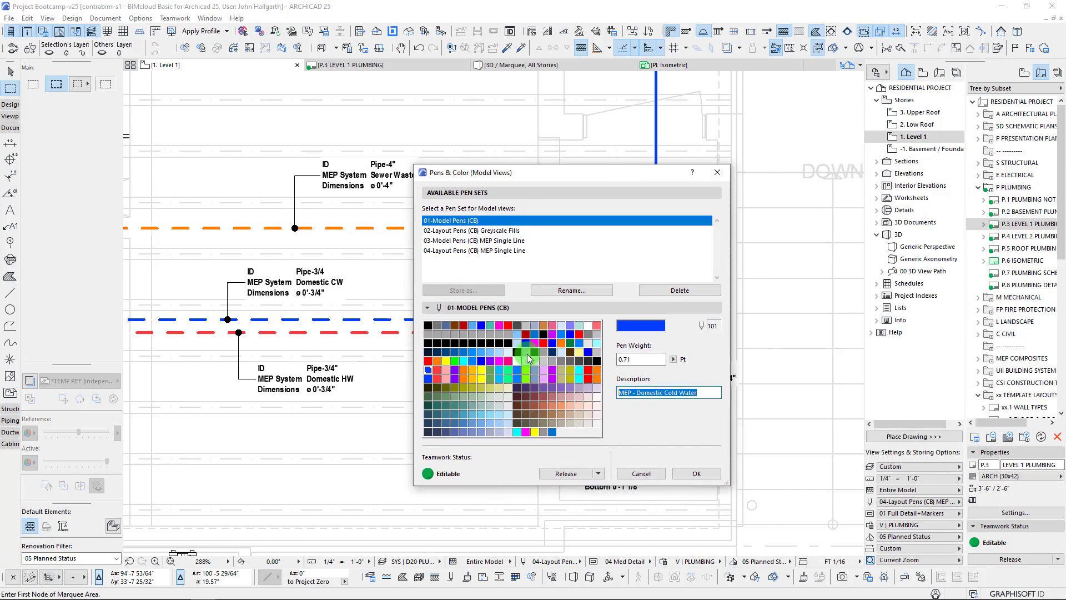
pyautogui.click(700, 393)
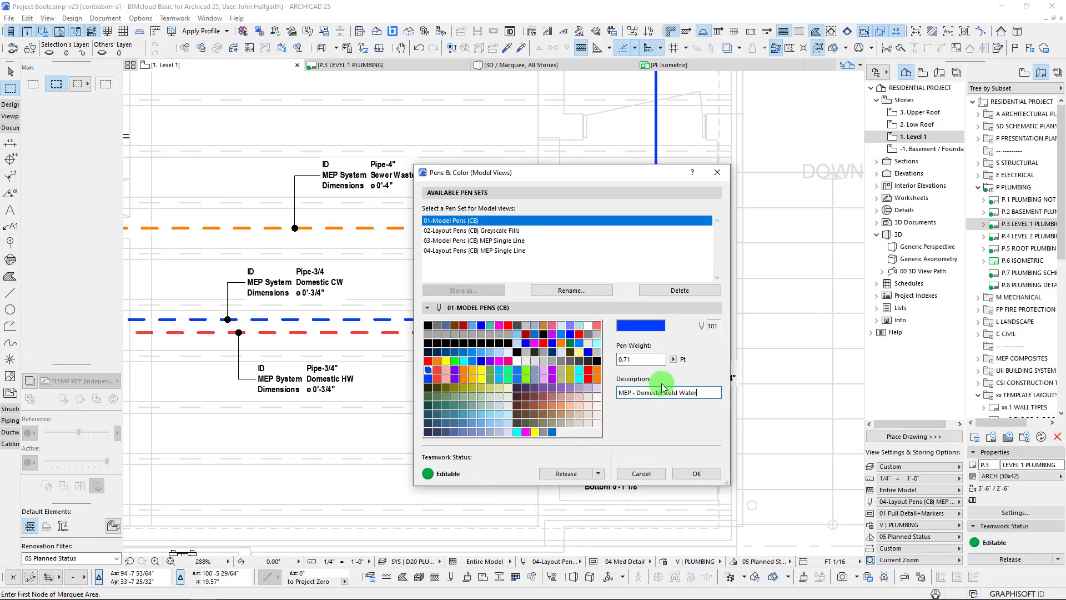
# Examine the colours and descriptions of the neighbouring MEP pens up to pen 105 in 01-Model Pens (CB).
pyautogui.click(437, 369)
pyautogui.moveTo(503, 172); pyautogui.dragTo(689, 171)
pyautogui.click(439, 320)
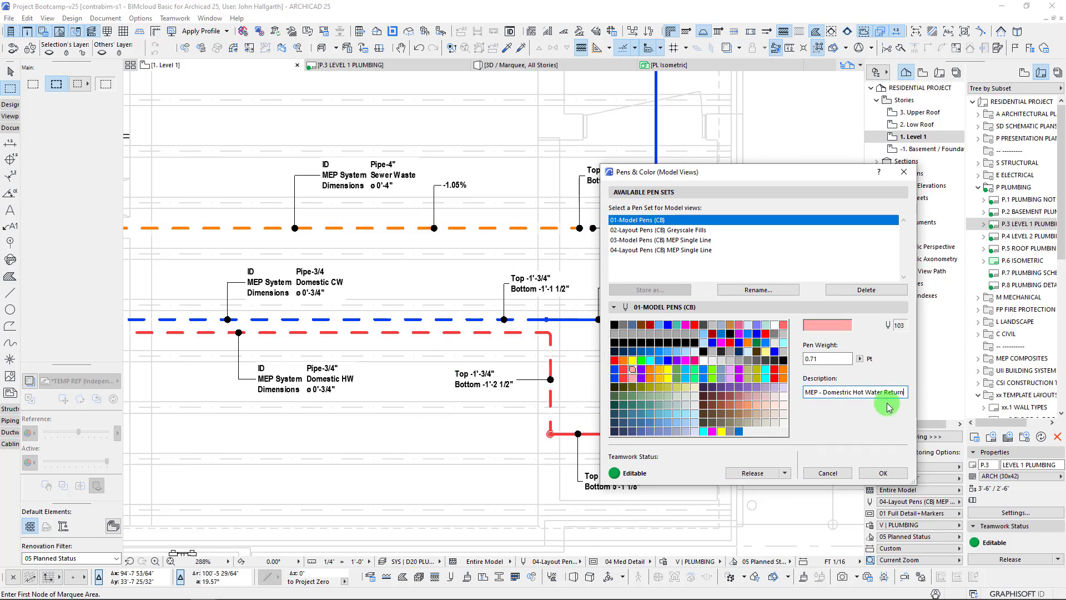
pyautogui.click(642, 369)
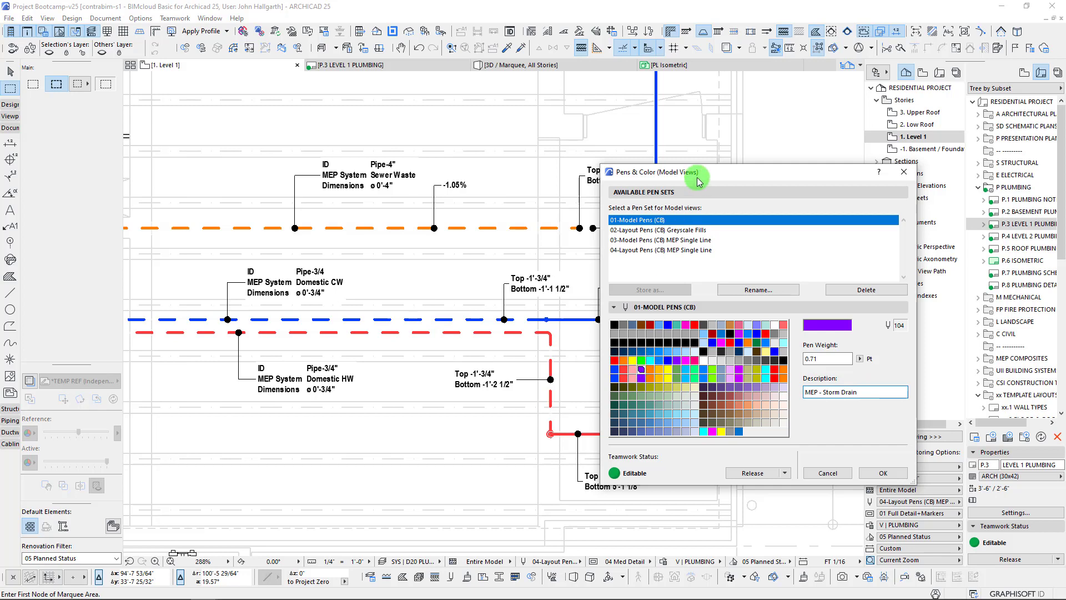
pyautogui.moveTo(694, 172); pyautogui.dragTo(323, 171)
pyautogui.moveTo(447, 175); pyautogui.dragTo(900, 184)
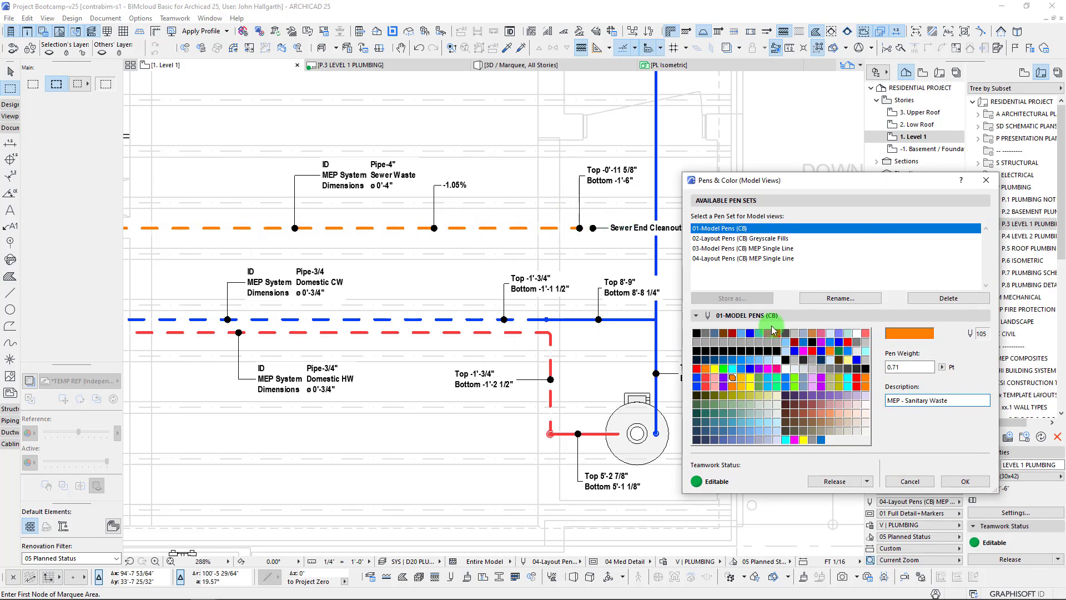
# Go through the remaining MEP pens of that row up to pen 116, reading each description.
pyautogui.click(760, 379)
pyautogui.click(778, 378)
pyautogui.click(785, 378)
pyautogui.click(795, 377)
pyautogui.click(812, 378)
pyautogui.click(821, 377)
pyautogui.click(830, 377)
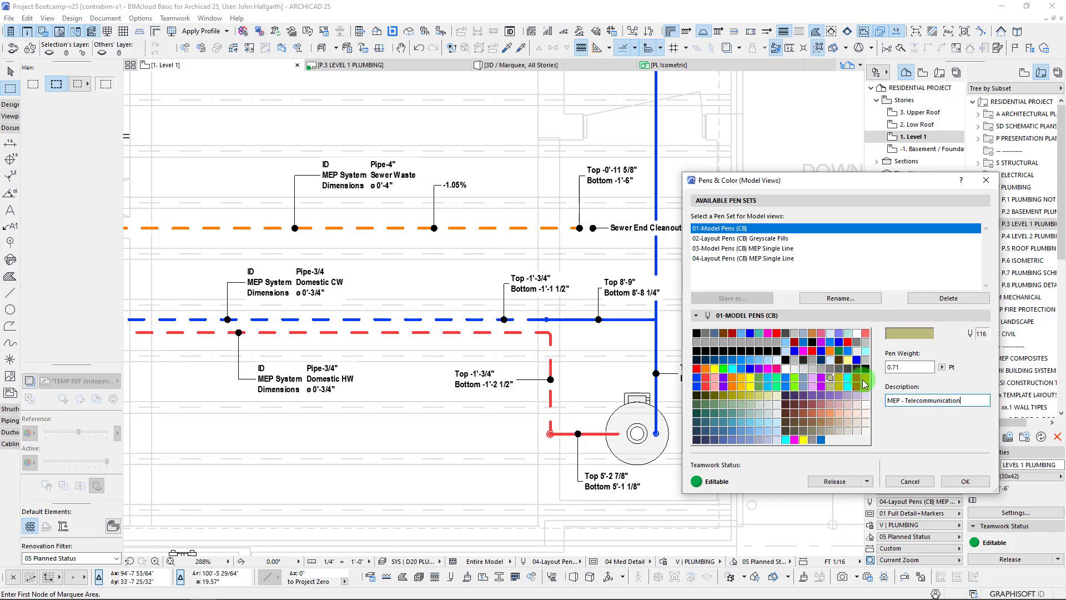
# Examine the MEP Contour pens from pen 121 onward in 01-Model Pens (CB) and reselect pen 121.
pyautogui.click(698, 378)
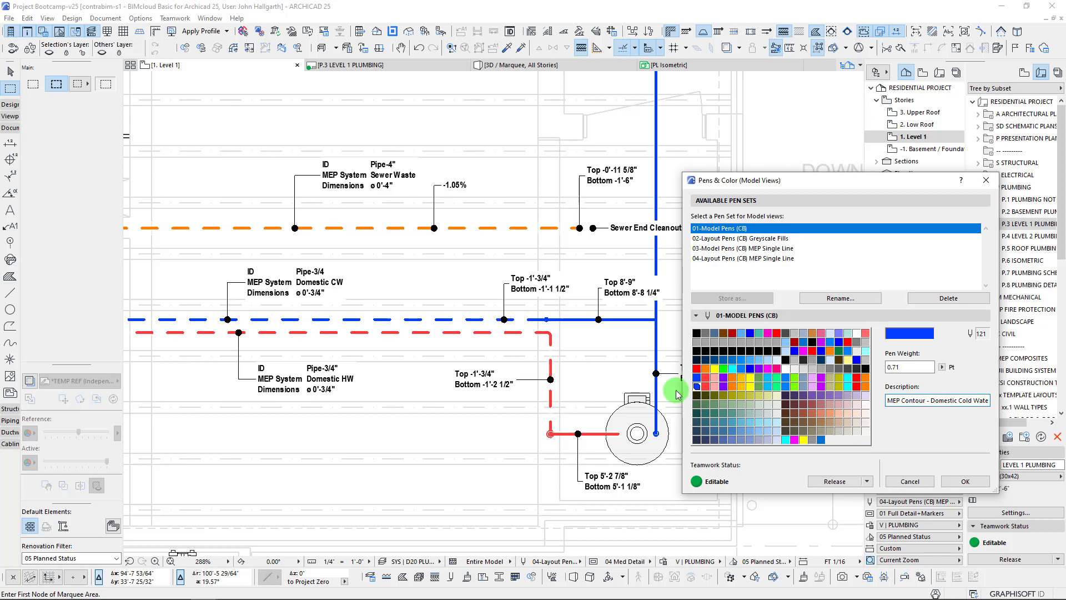
pyautogui.click(714, 390)
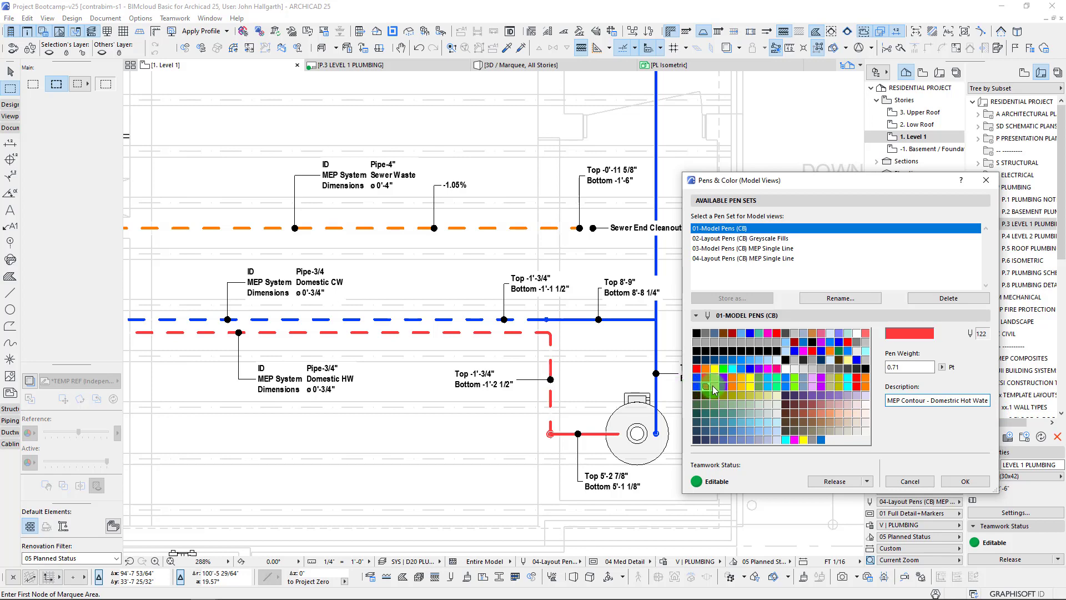
pyautogui.click(724, 391)
pyautogui.click(696, 386)
pyautogui.moveTo(722, 183); pyautogui.dragTo(593, 219)
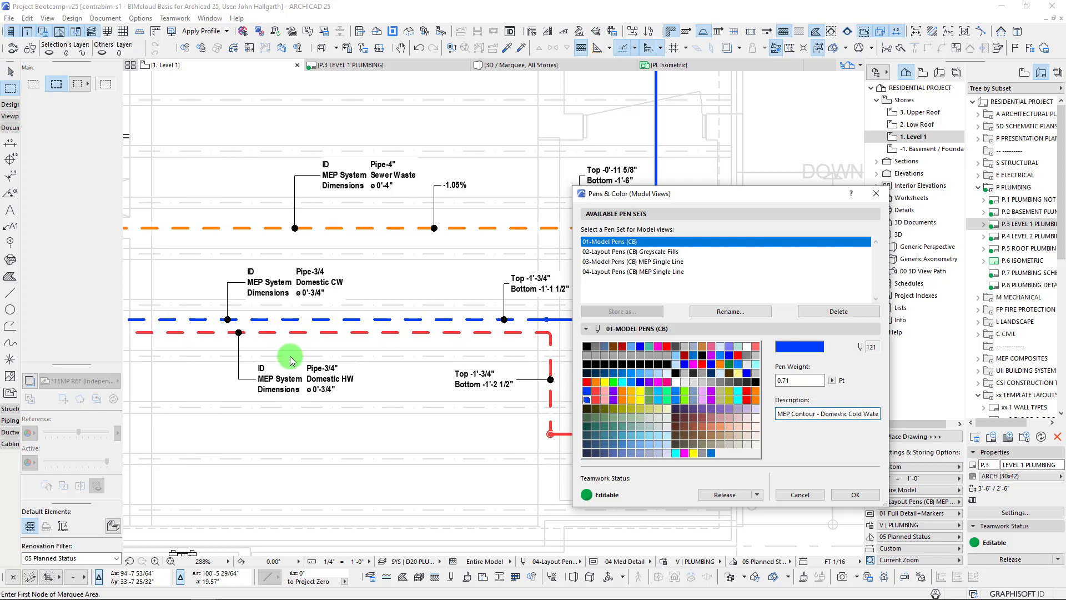
pyautogui.moveTo(692, 193)
pyautogui.mouseDown()
pyautogui.moveTo(873, 234)
pyautogui.moveTo(700, 204)
pyautogui.mouseUp()
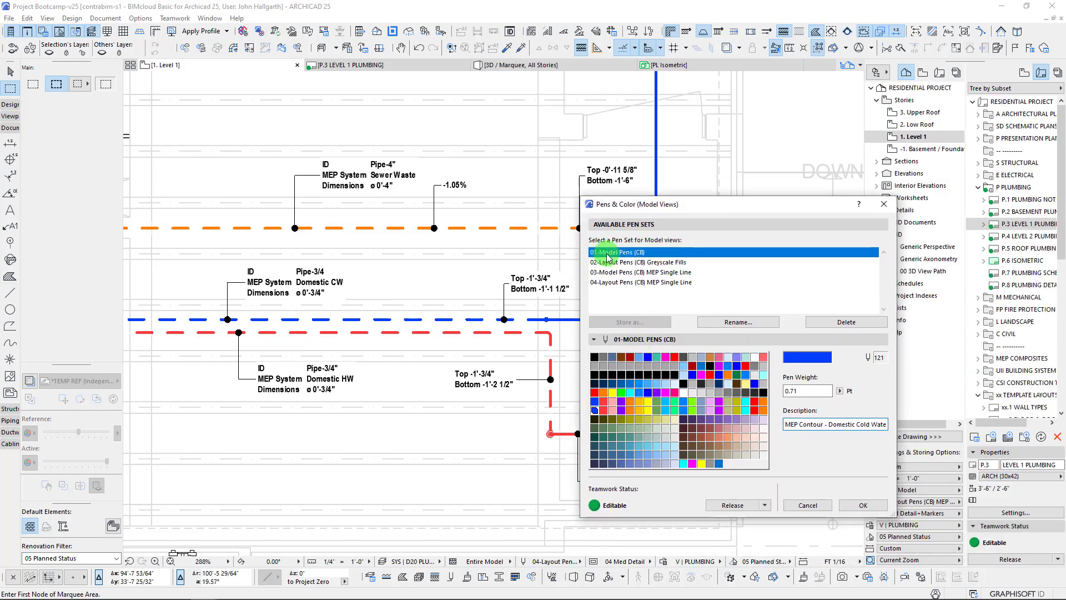
# Examine the colour and pen weight of pen 121 in 04-Layout Pens (CB) MEP Single Line.
pyautogui.click(613, 283)
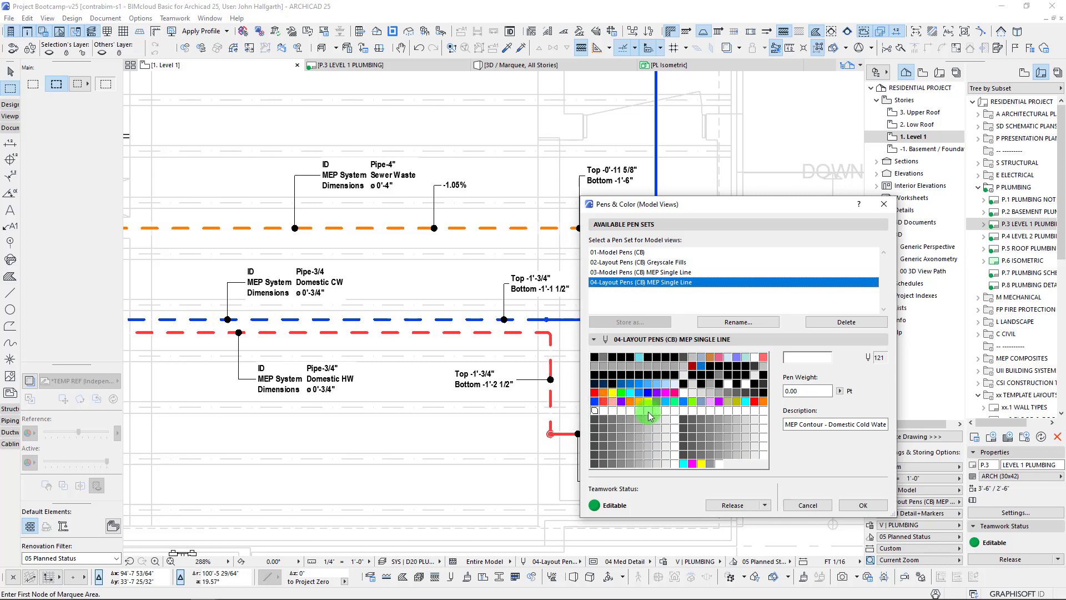
pyautogui.click(807, 391)
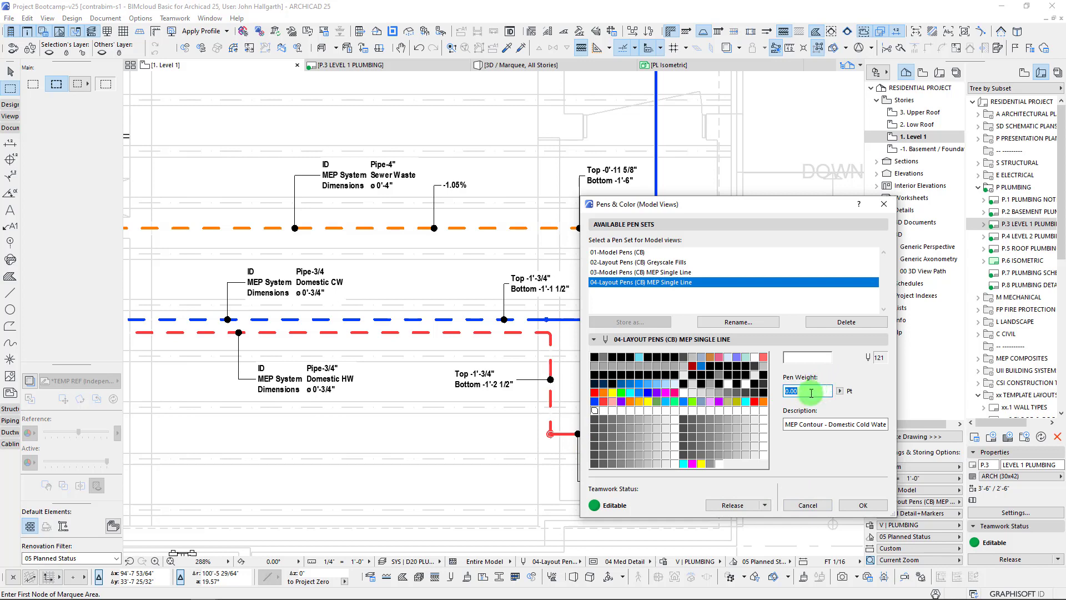
pyautogui.moveTo(772, 207); pyautogui.dragTo(744, 205)
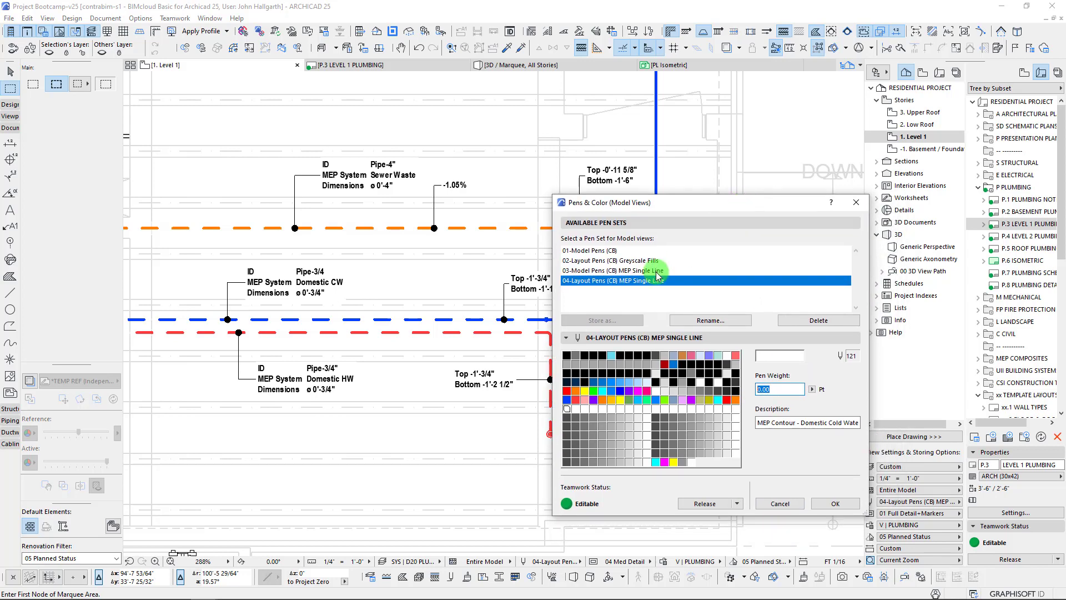
# Compare contour pen 121 across the 01-Model, 02-Layout Greyscale Fills, 03-Model MEP Single Line and 04-Layout MEP Single Line pen sets.
pyautogui.click(582, 251)
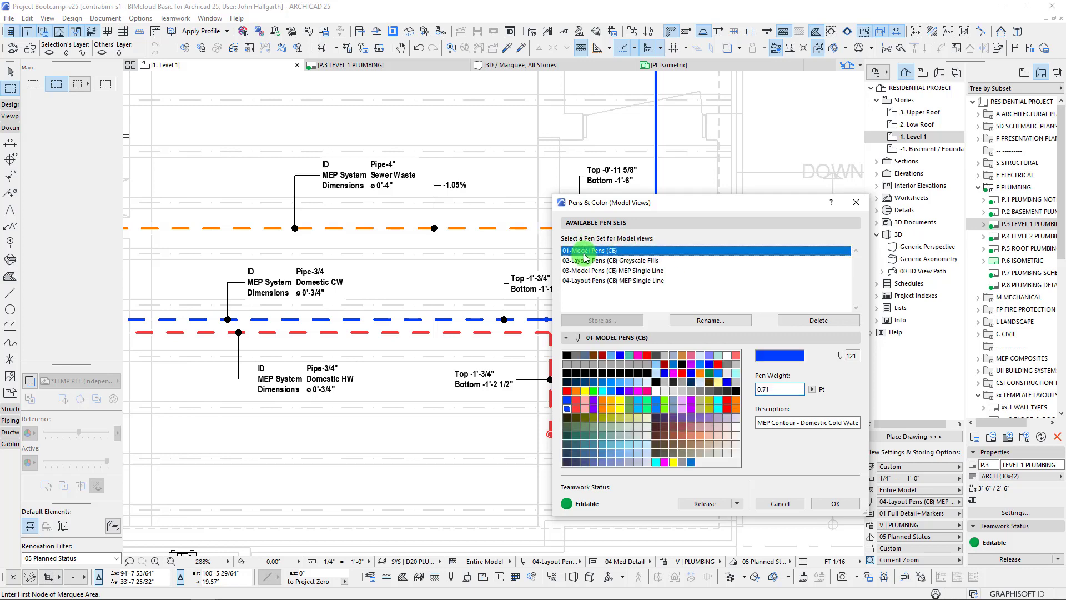
pyautogui.moveTo(652, 205); pyautogui.dragTo(620, 207)
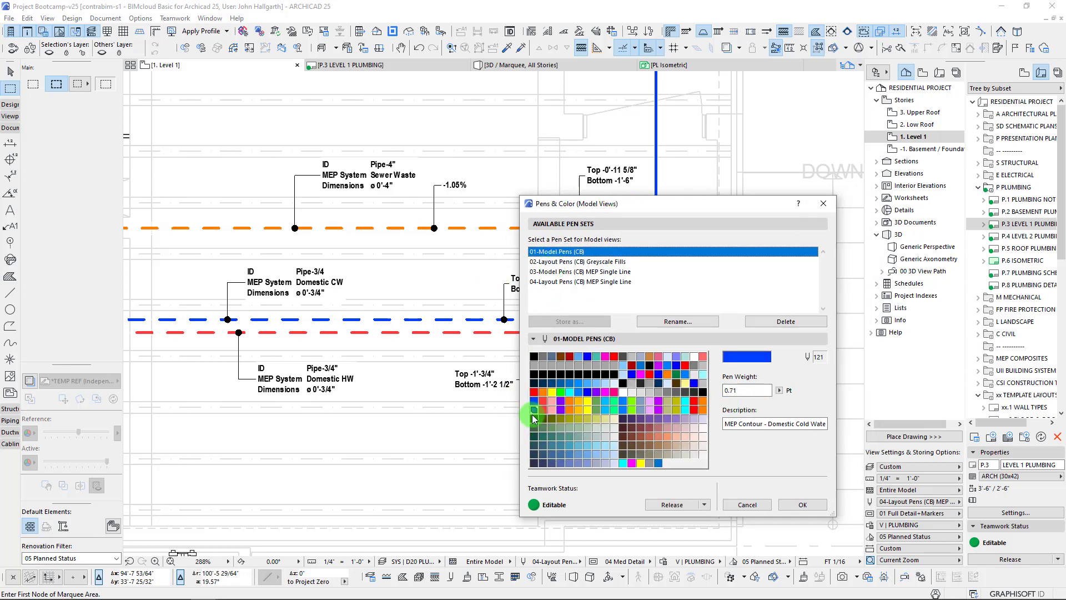
pyautogui.click(554, 262)
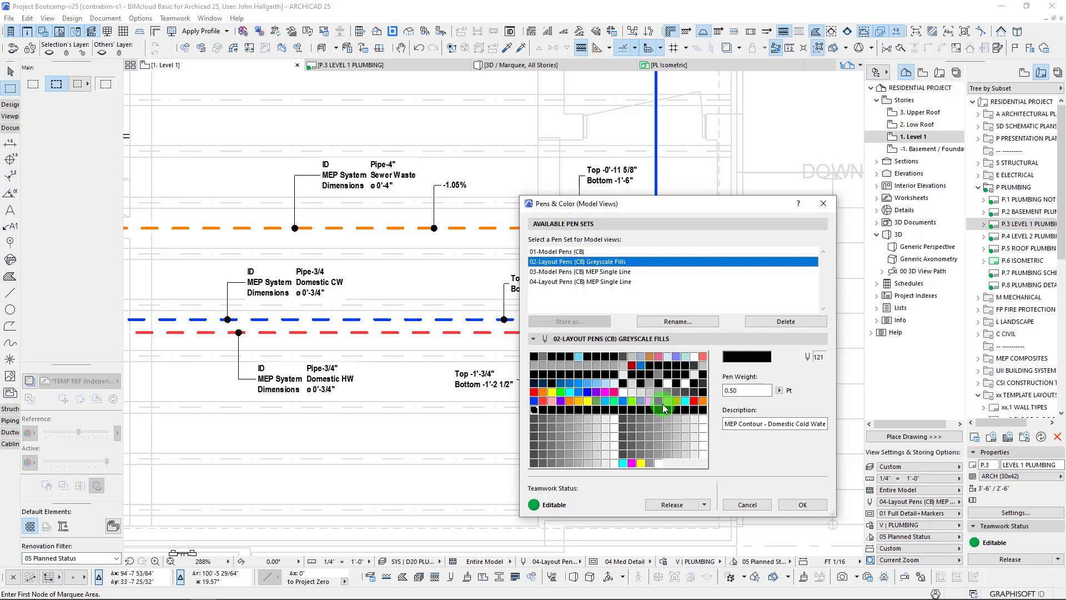
pyautogui.click(555, 271)
pyautogui.click(553, 283)
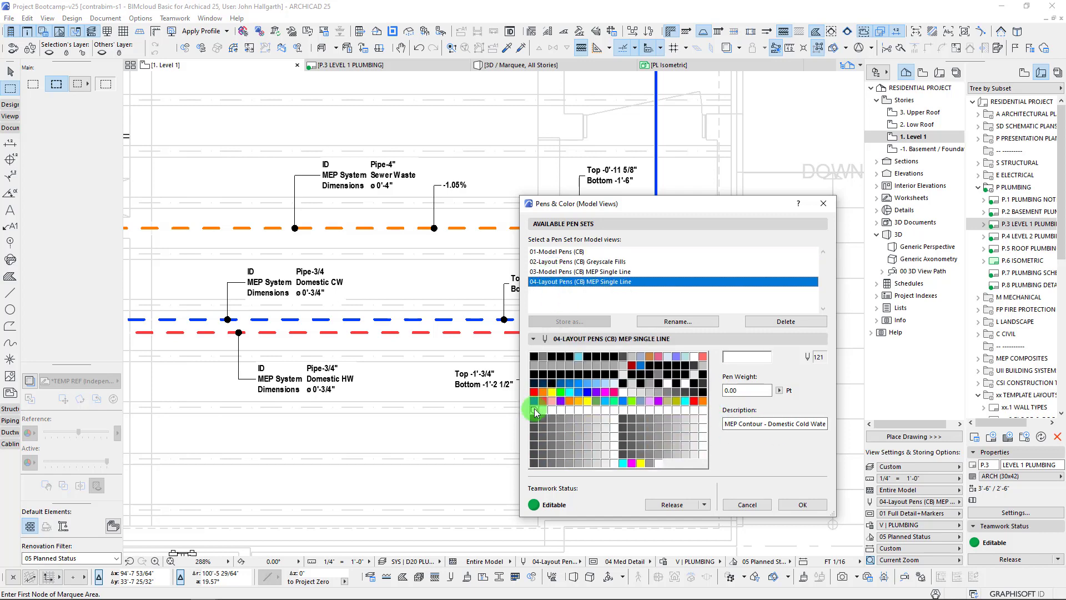
pyautogui.click(558, 272)
pyautogui.click(567, 283)
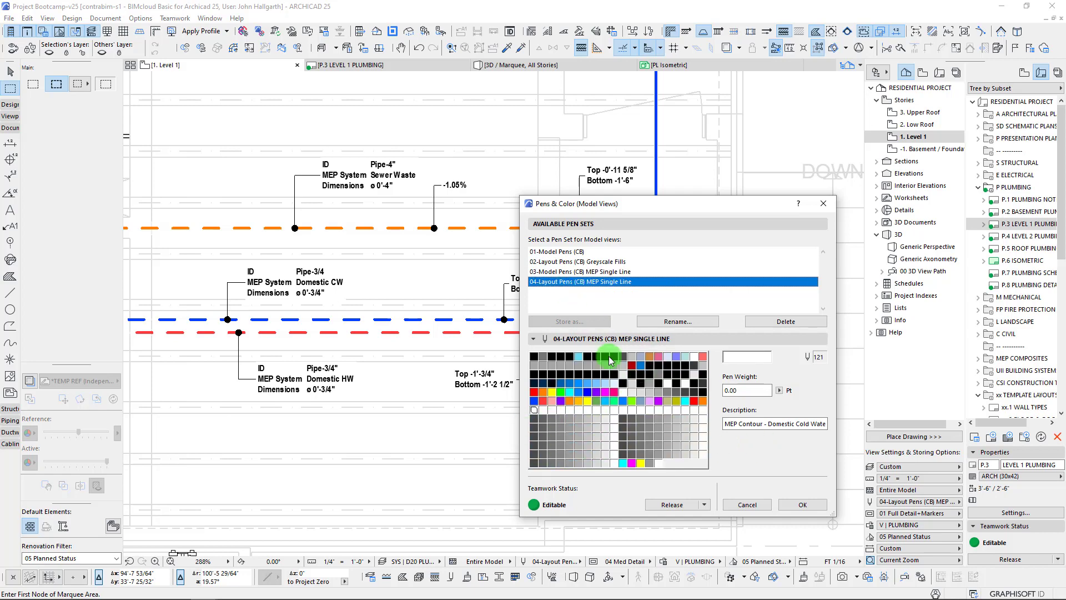
# Apply the 01-Model Pens (CB) pen set to the Level 1 plan.
pyautogui.moveTo(644, 212); pyautogui.dragTo(706, 207)
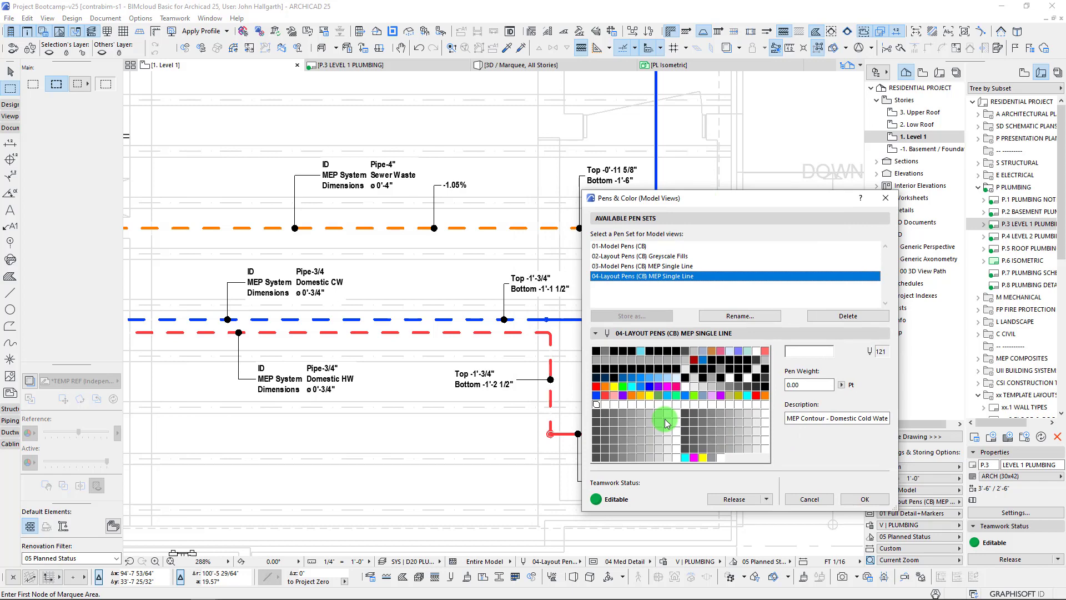
pyautogui.click(625, 246)
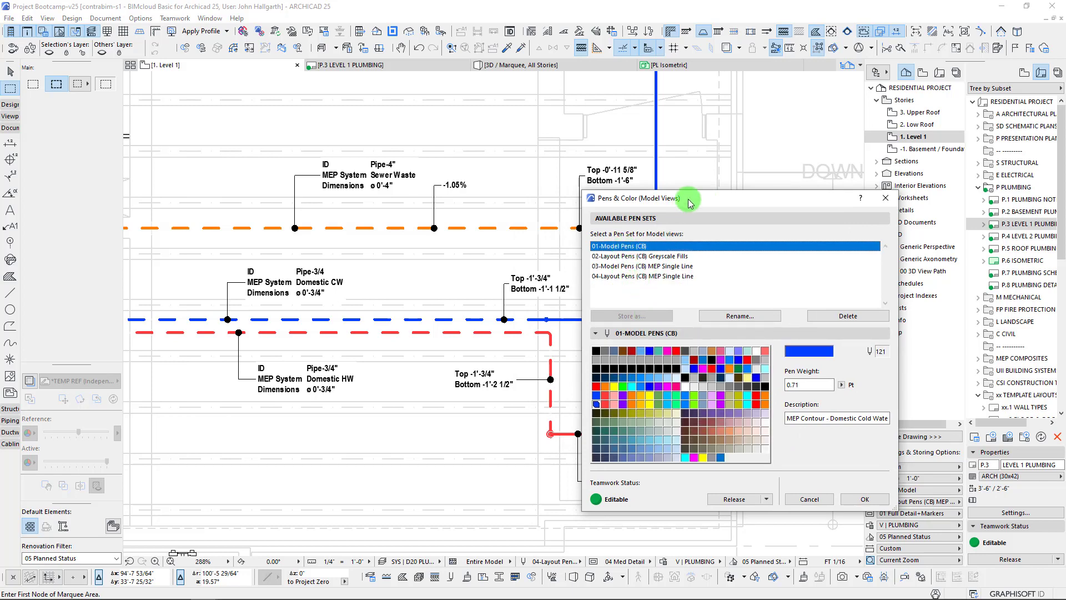
pyautogui.moveTo(690, 204); pyautogui.dragTo(558, 198)
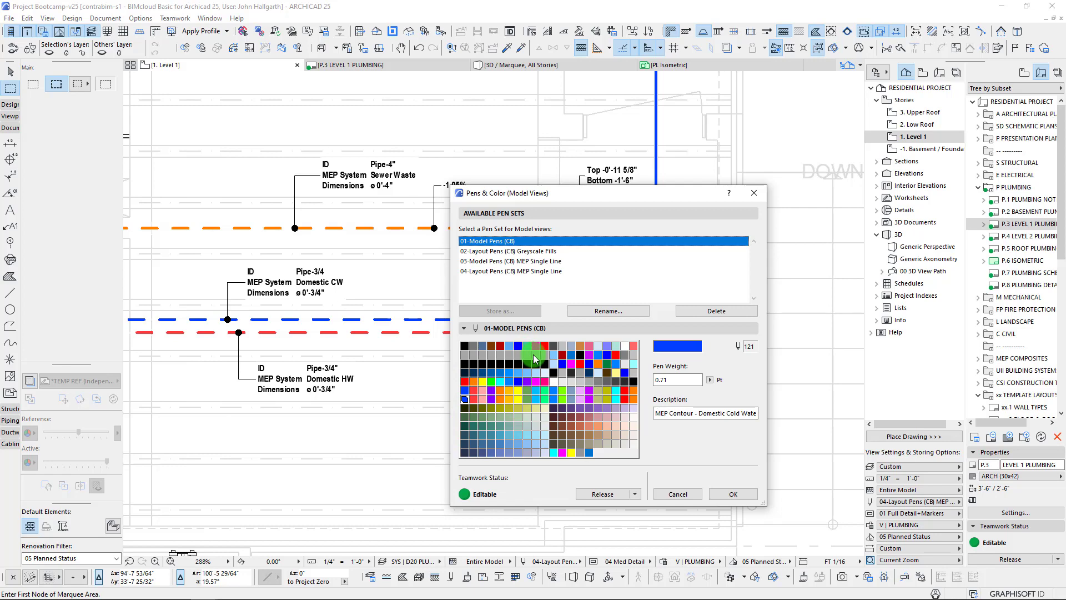
pyautogui.moveTo(561, 194); pyautogui.dragTo(515, 207)
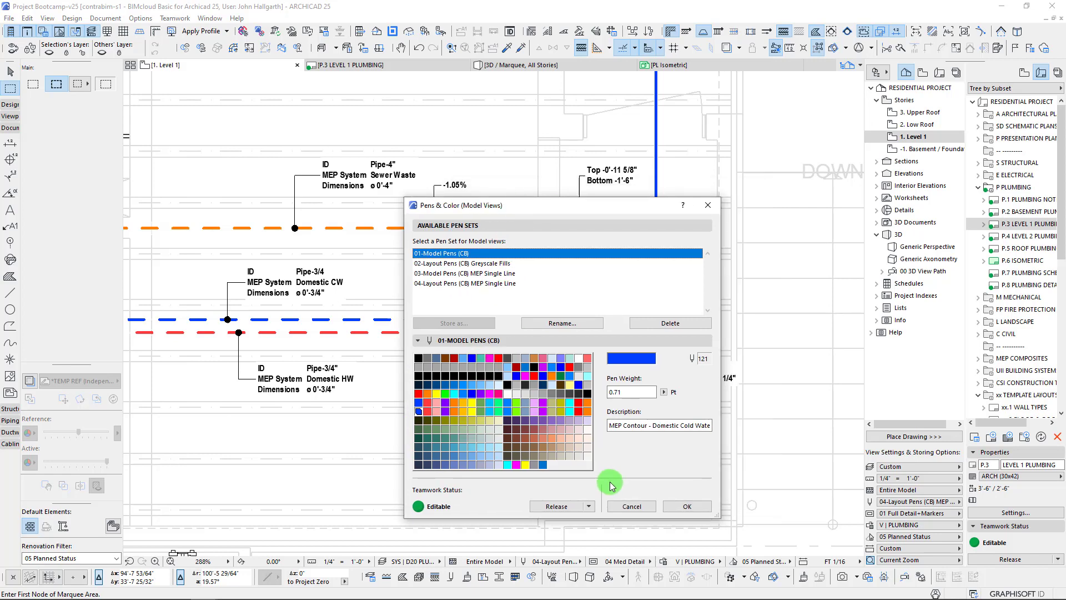
pyautogui.click(681, 507)
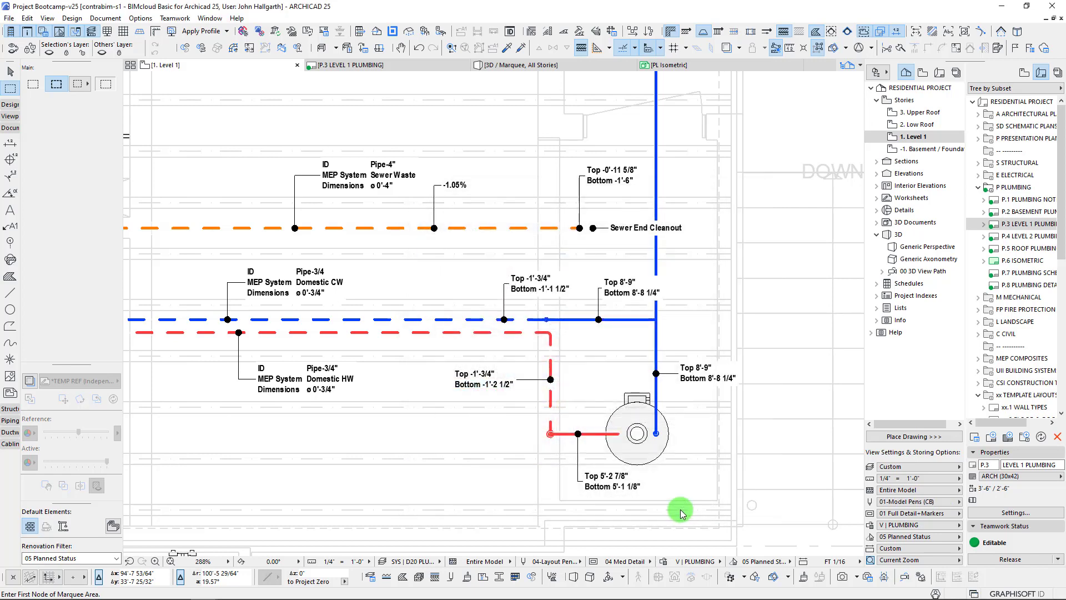
pyautogui.moveTo(549, 340); pyautogui.dragTo(557, 349, button='middle')
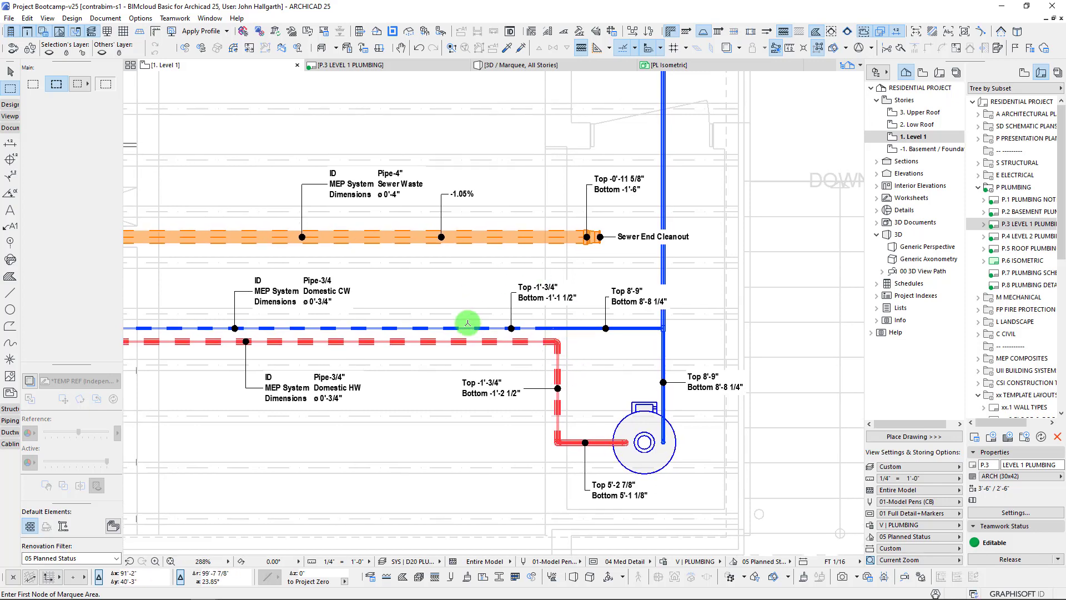
# Open the MEP Systems settings and display the Sewer Waste system's attributes alongside the pipes.
pyautogui.scroll(1, 469, 323)
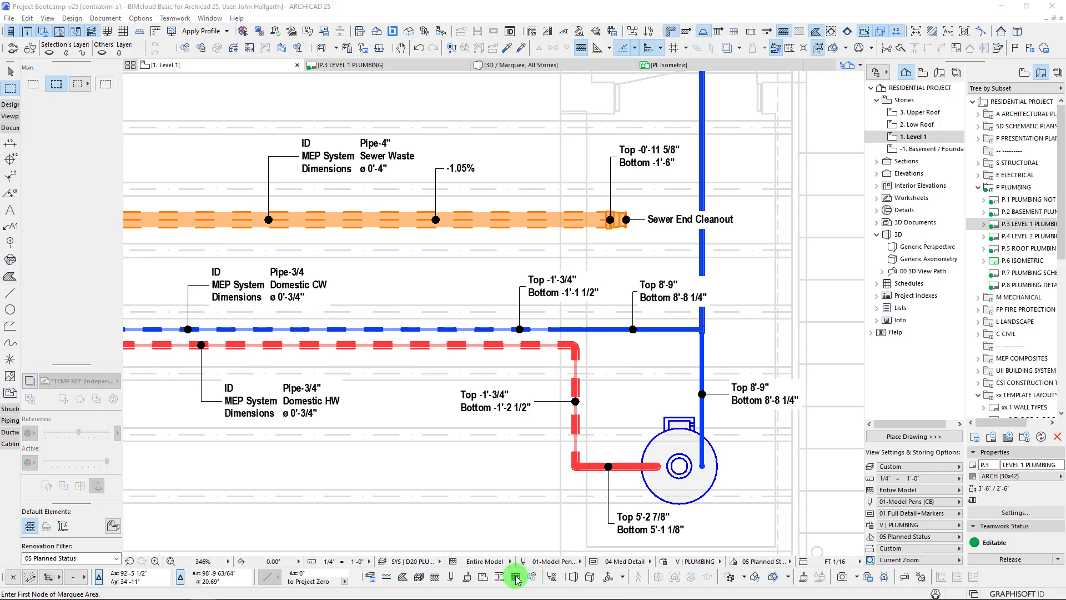
pyautogui.moveTo(495, 104); pyautogui.dragTo(819, 71)
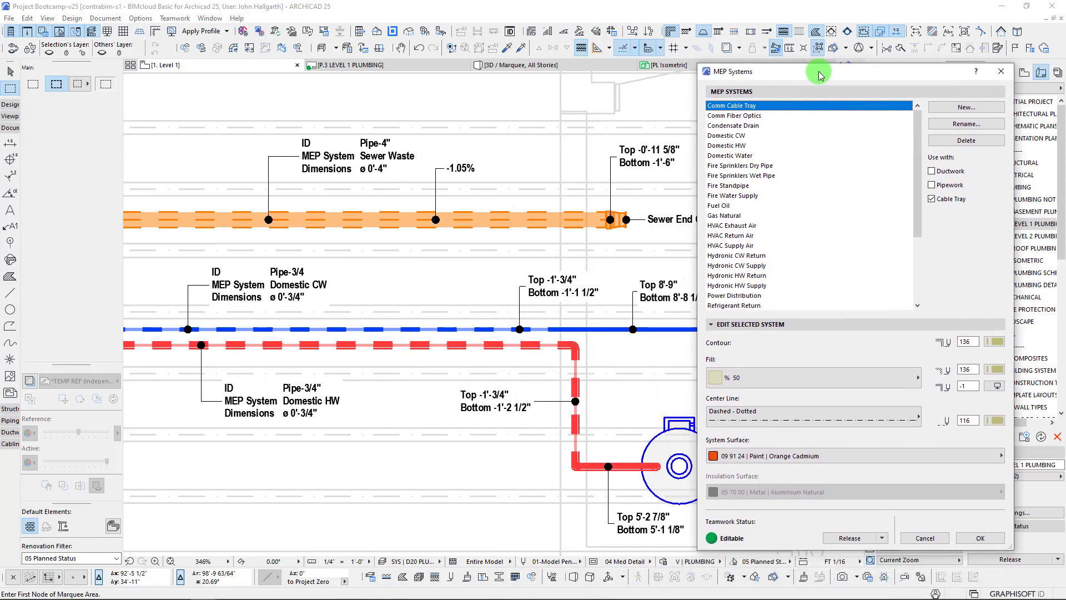
pyautogui.scroll(-1, 781, 251)
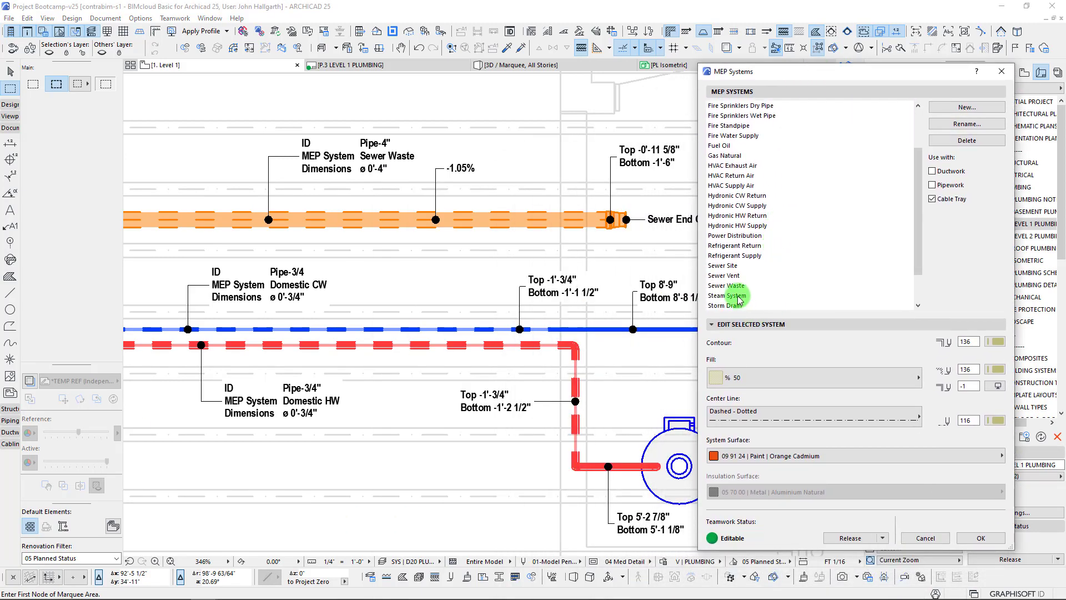
pyautogui.click(731, 285)
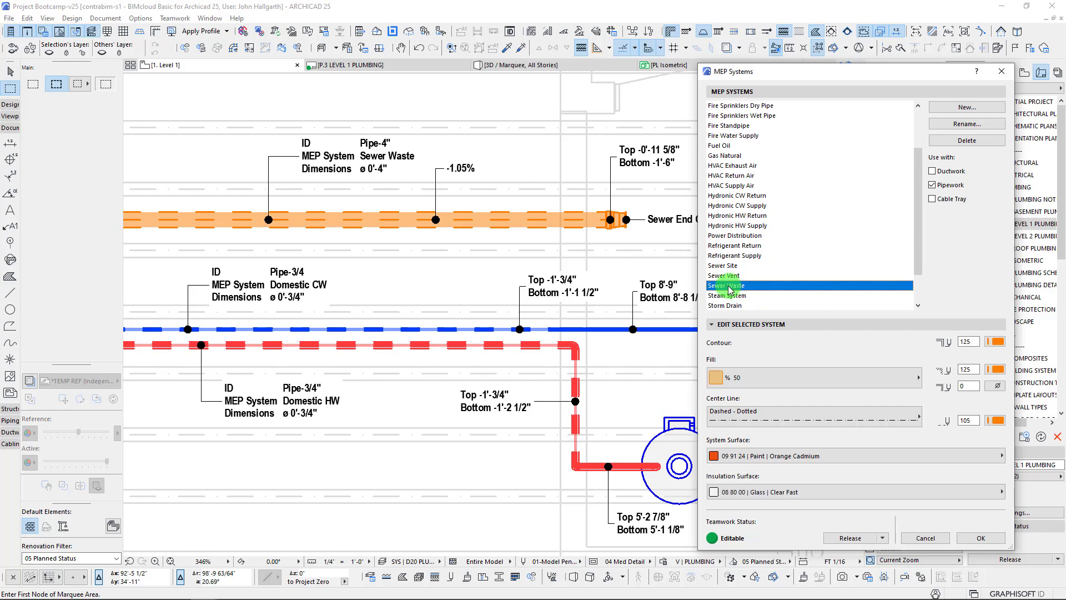
pyautogui.moveTo(809, 71); pyautogui.dragTo(829, 62)
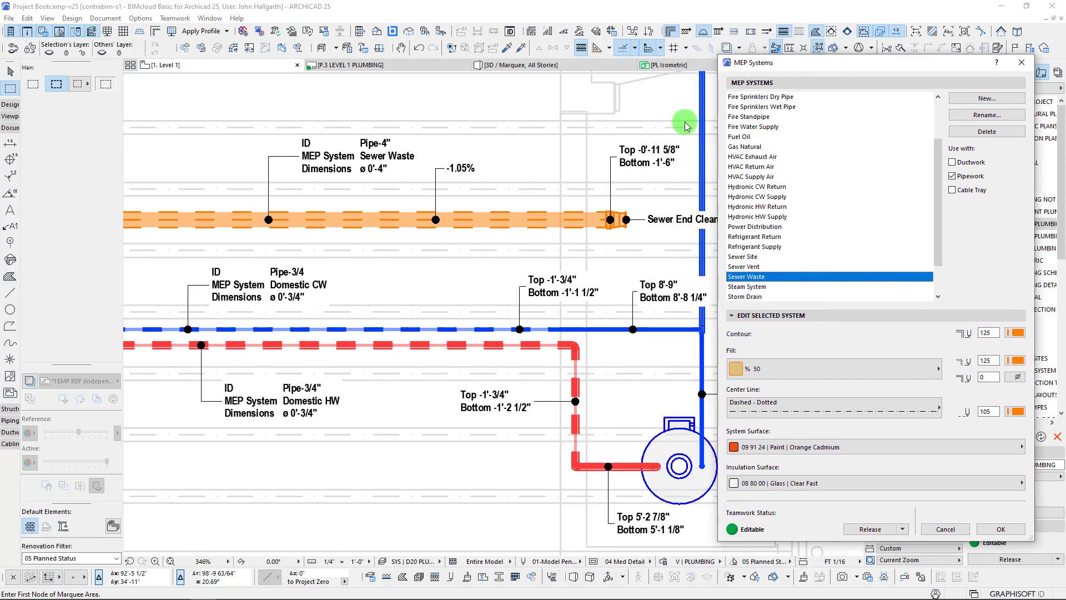
# Examine the contour and fill pens assigned to the Sewer Waste system.
pyautogui.click(1016, 333)
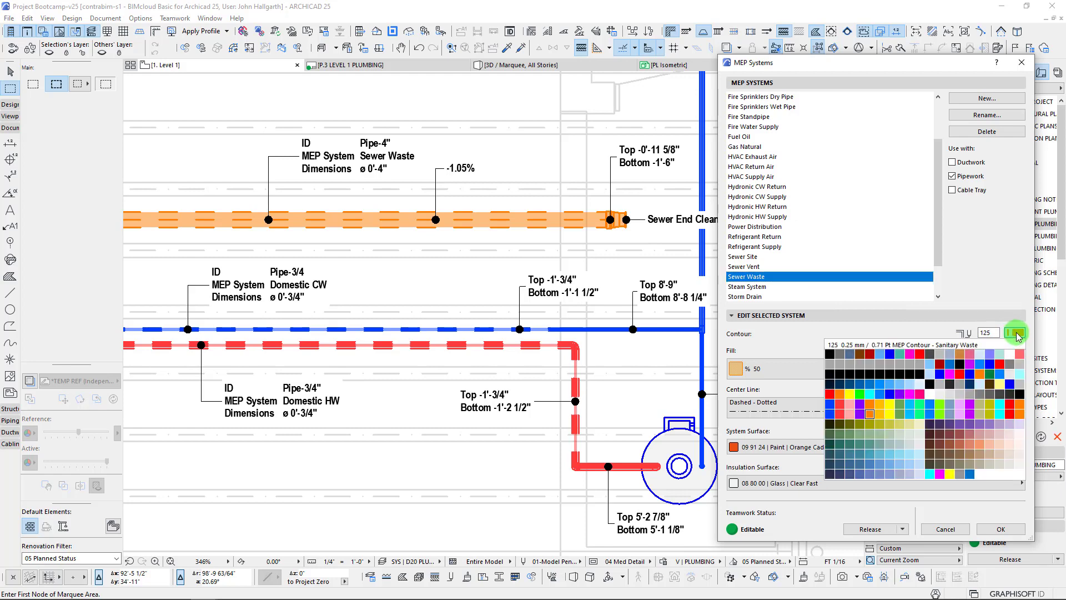
pyautogui.click(862, 417)
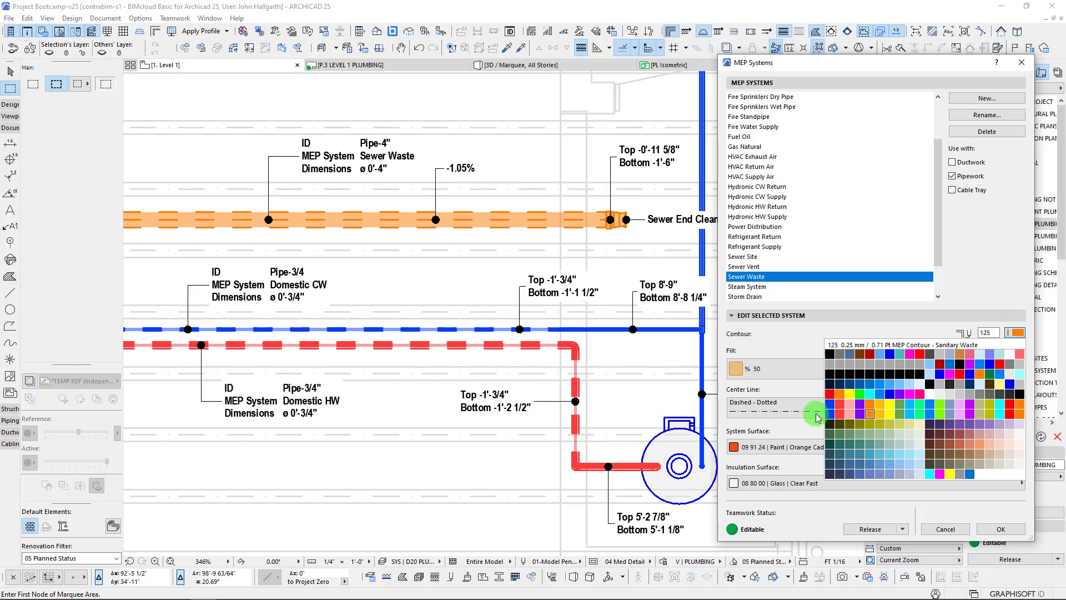
pyautogui.click(940, 323)
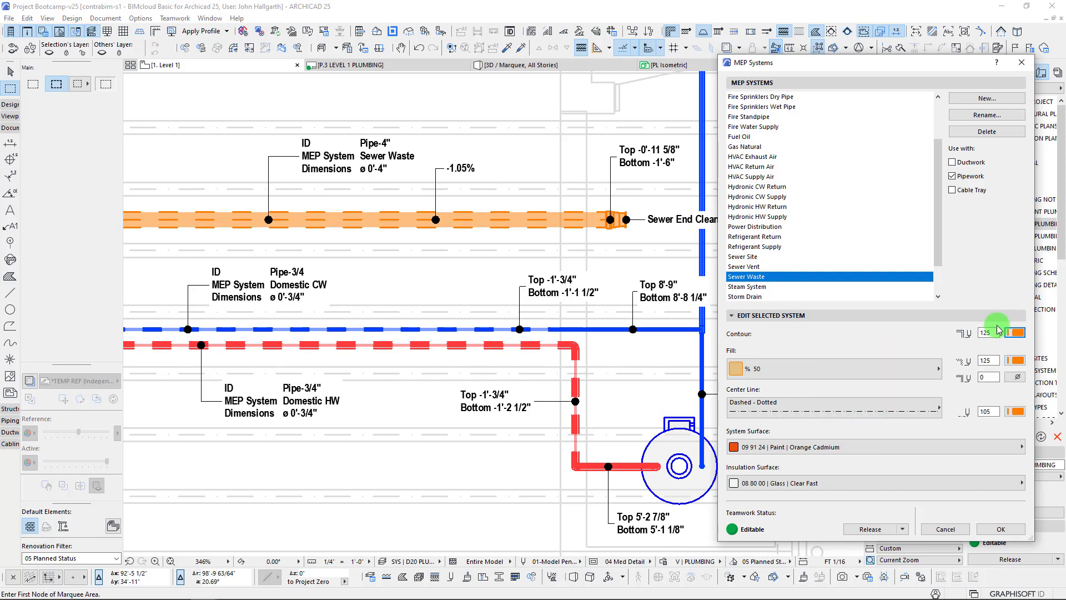
pyautogui.click(1019, 361)
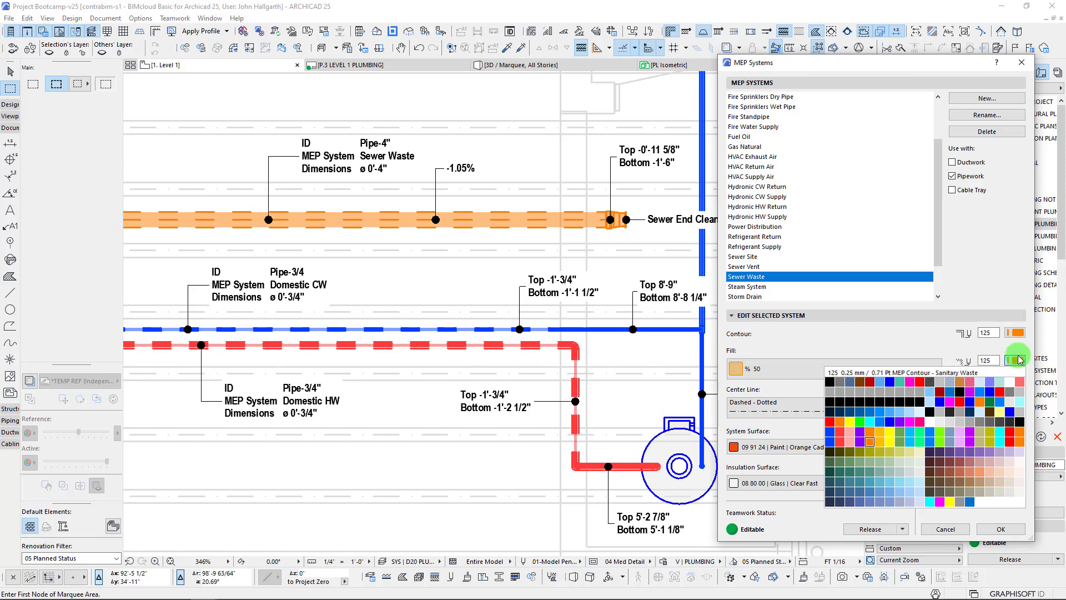
pyautogui.click(872, 350)
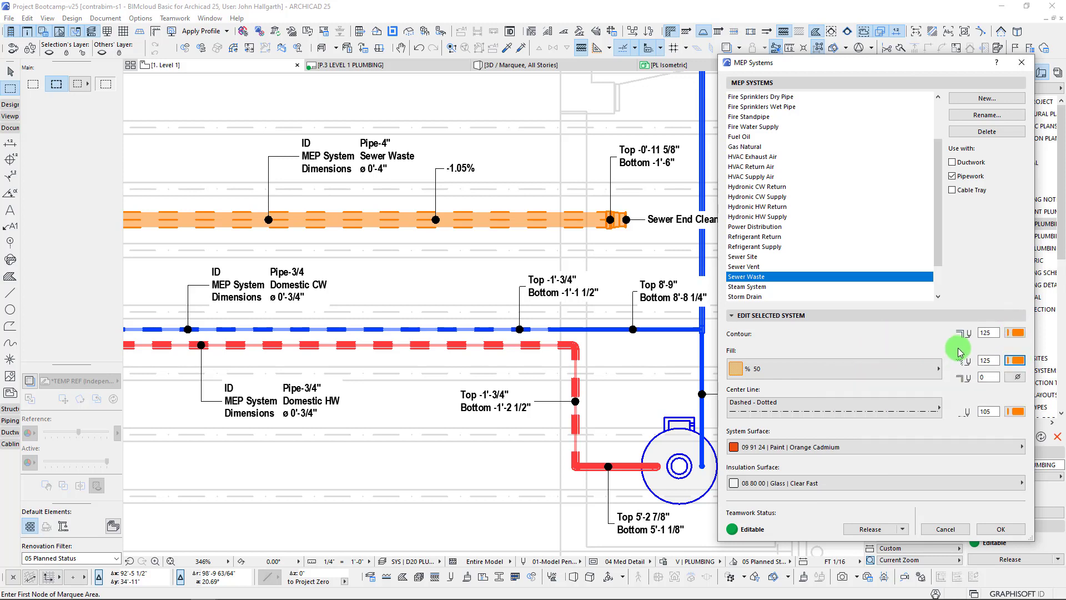
# Examine the center line pen assigned to the Sewer Waste system, then close the MEP Systems settings.
pyautogui.click(1016, 414)
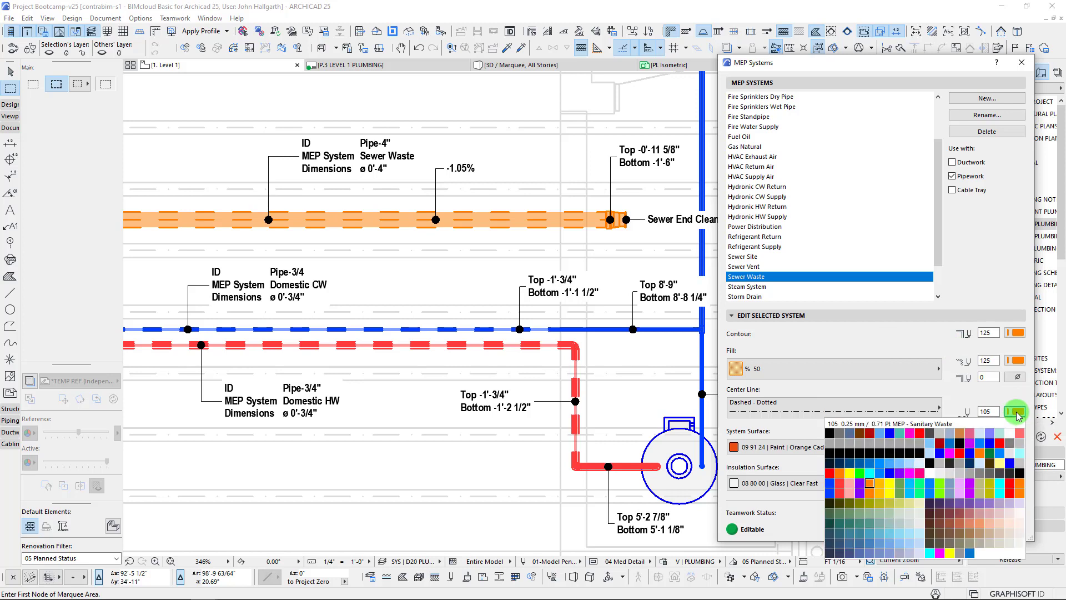
pyautogui.click(768, 387)
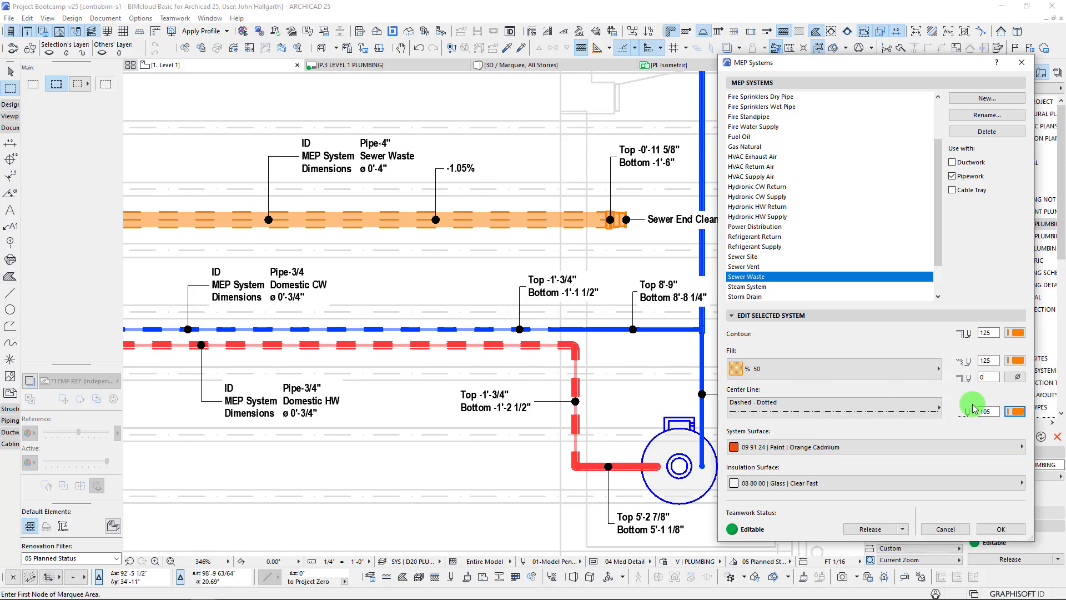
pyautogui.click(1009, 416)
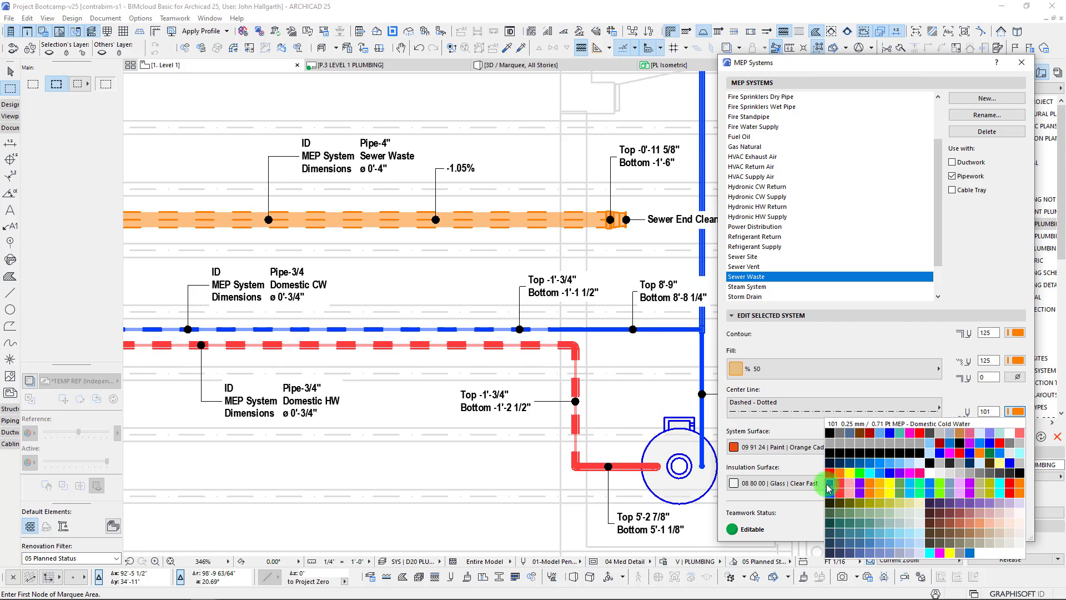
pyautogui.click(913, 391)
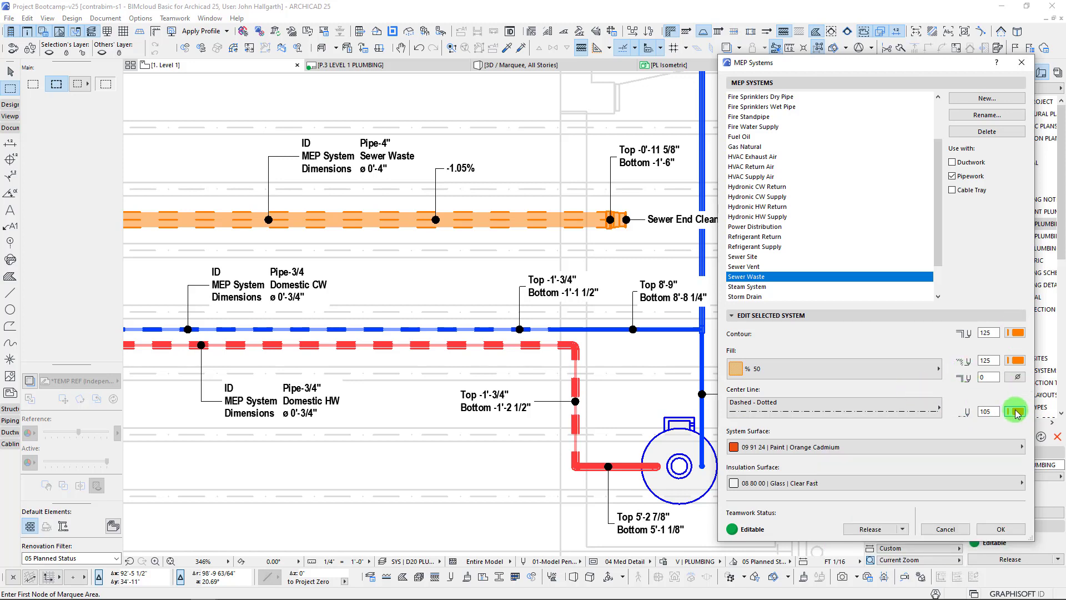
pyautogui.click(1001, 529)
# Apply the 04-Layout Pens (CB) MEP Single Line pen set and recheck the Sewer Waste system's pens under it.
pyautogui.click(555, 562)
pyautogui.click(613, 550)
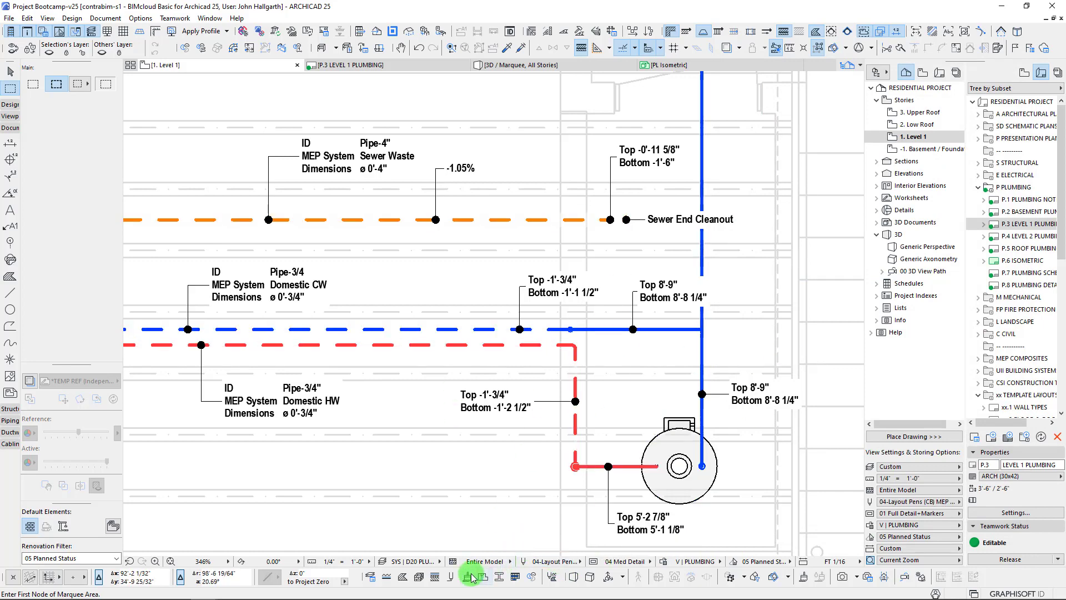
pyautogui.click(532, 578)
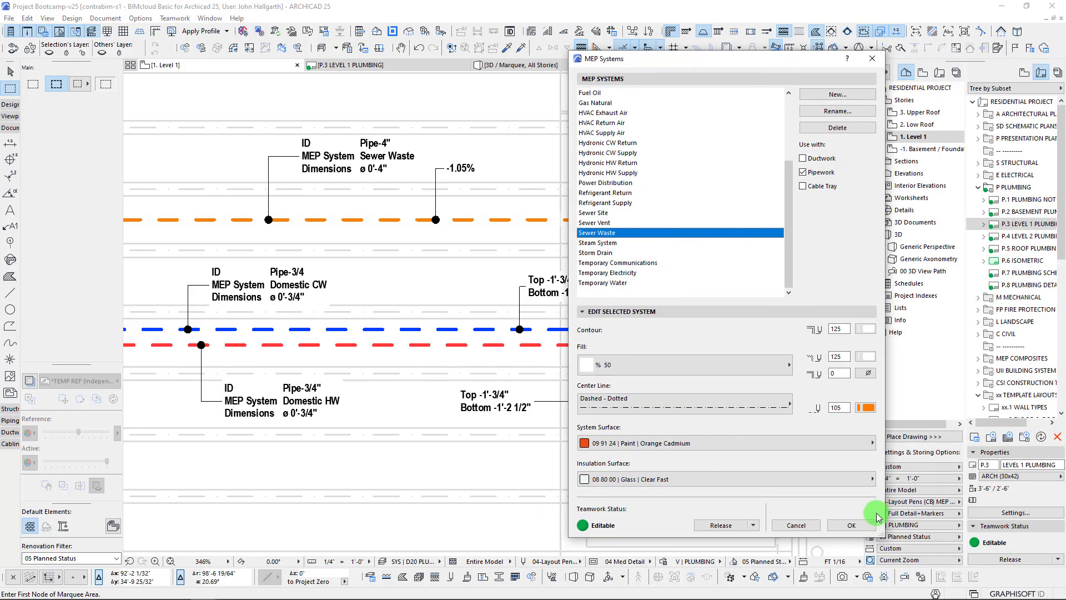
pyautogui.click(866, 530)
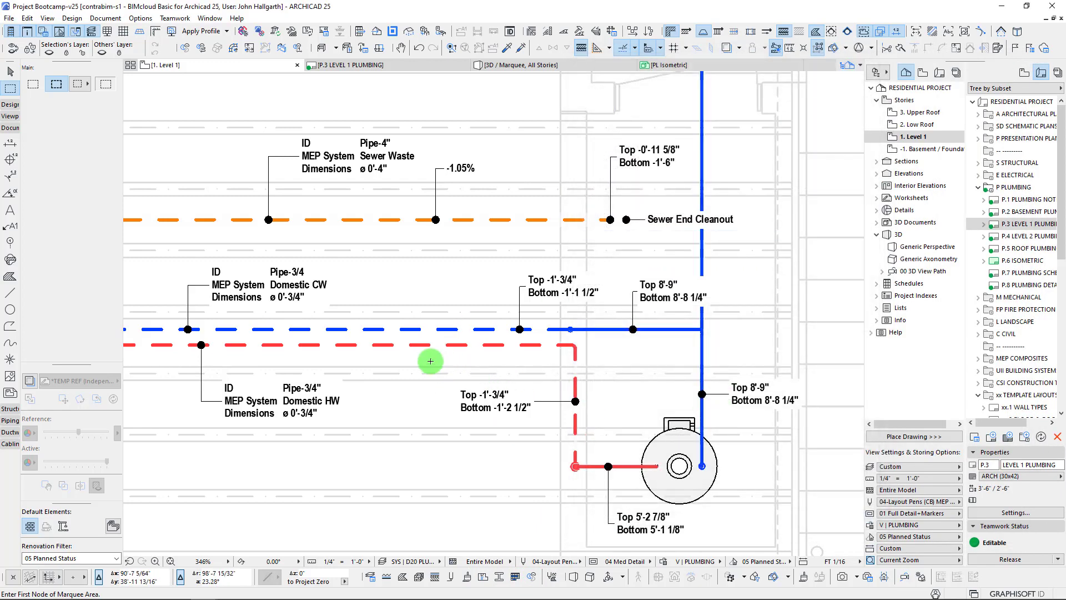
# Set the plan's graphic override combination to No Overrides.
pyautogui.hscroll(1, 344, 360)
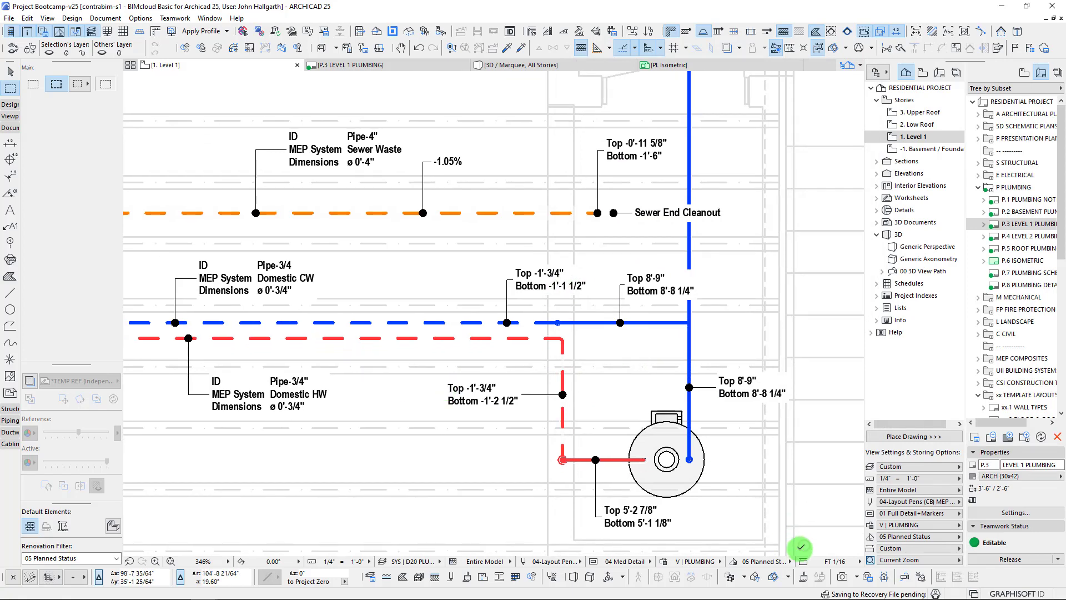
pyautogui.click(702, 564)
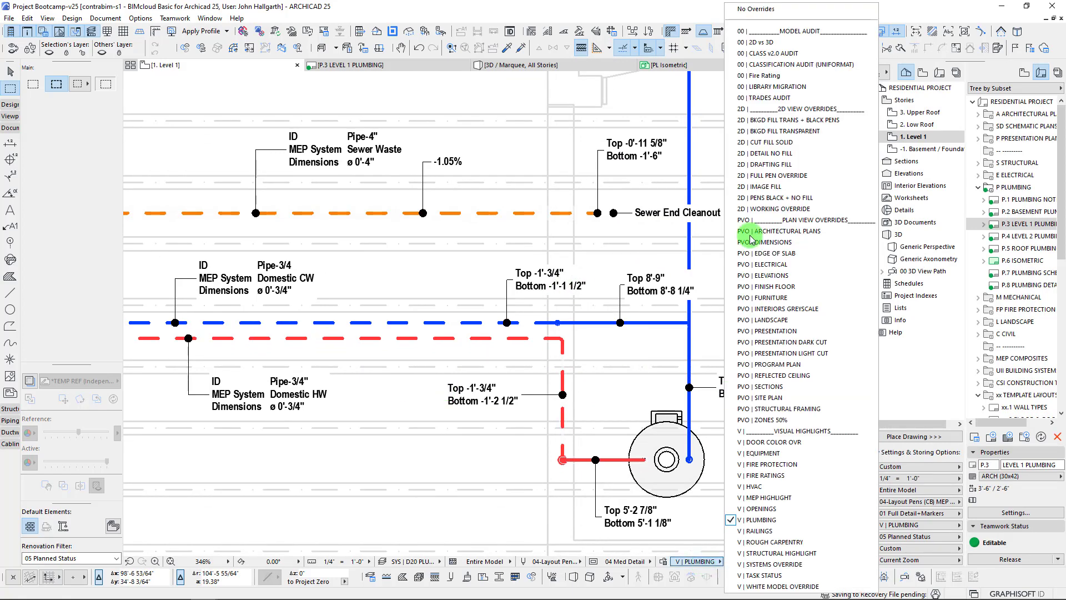
pyautogui.click(756, 17)
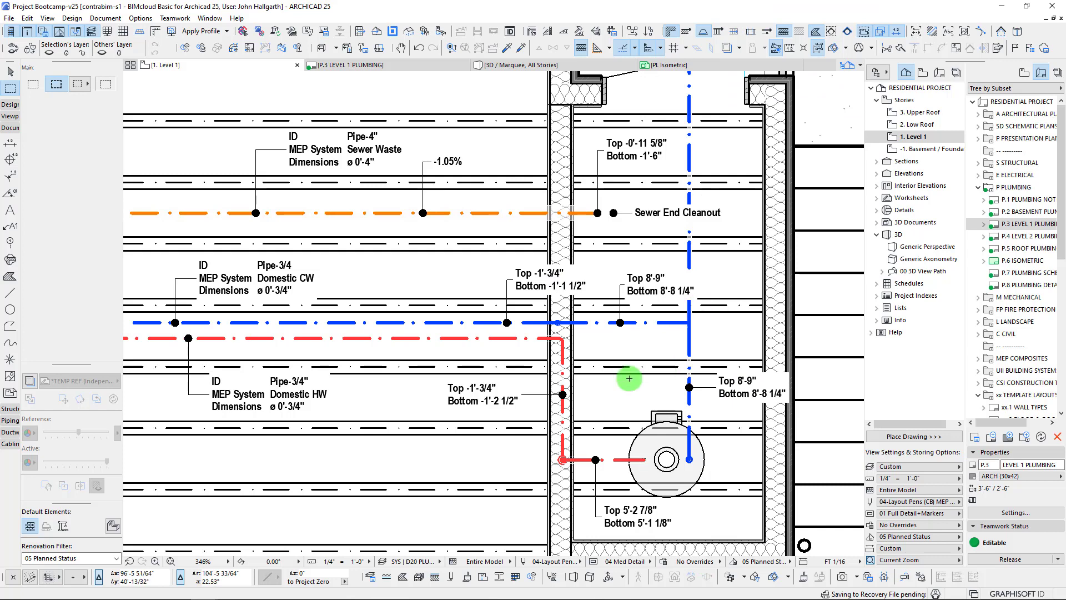
# Examine up close how the single-line pipes and their fills appear where they cross the walls without overrides.
pyautogui.scroll(10, 549, 339)
pyautogui.scroll(4, 563, 289)
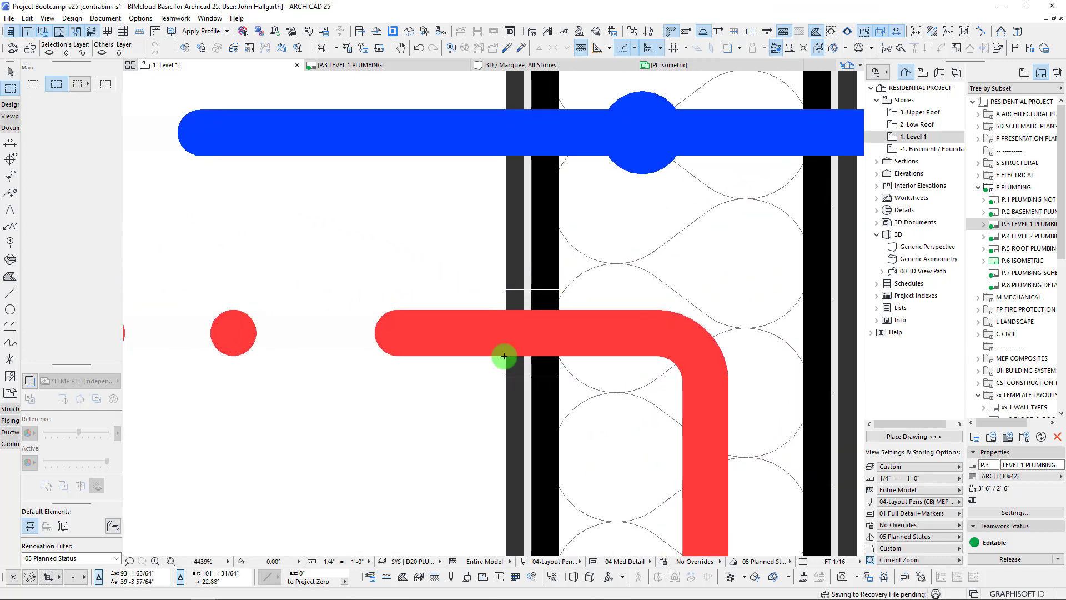
pyautogui.scroll(-10, 512, 292)
pyautogui.scroll(-5, 513, 292)
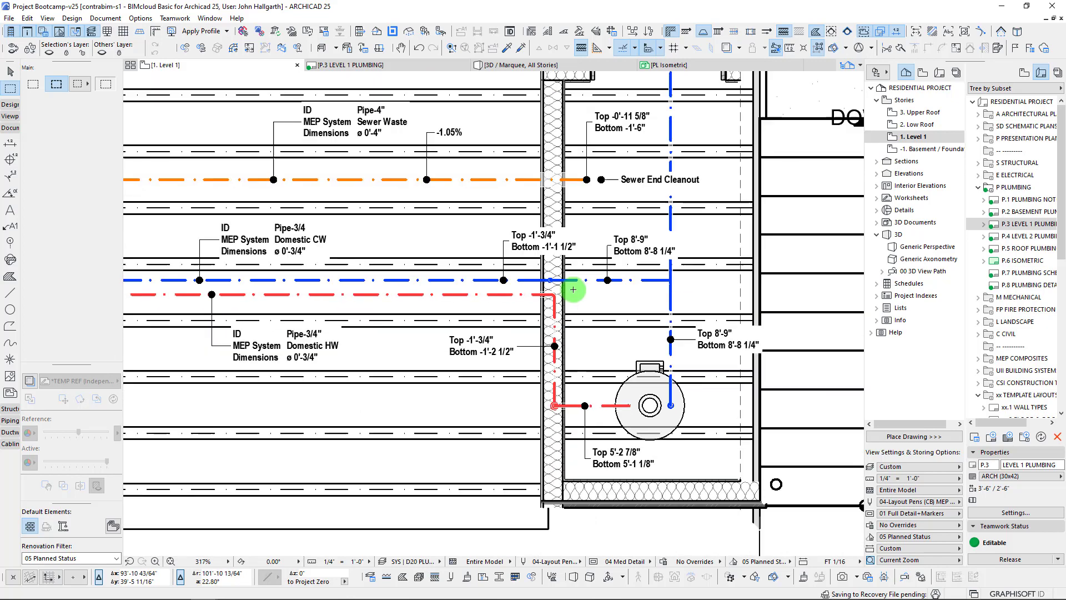
pyautogui.moveTo(463, 233); pyautogui.dragTo(488, 238, button='middle')
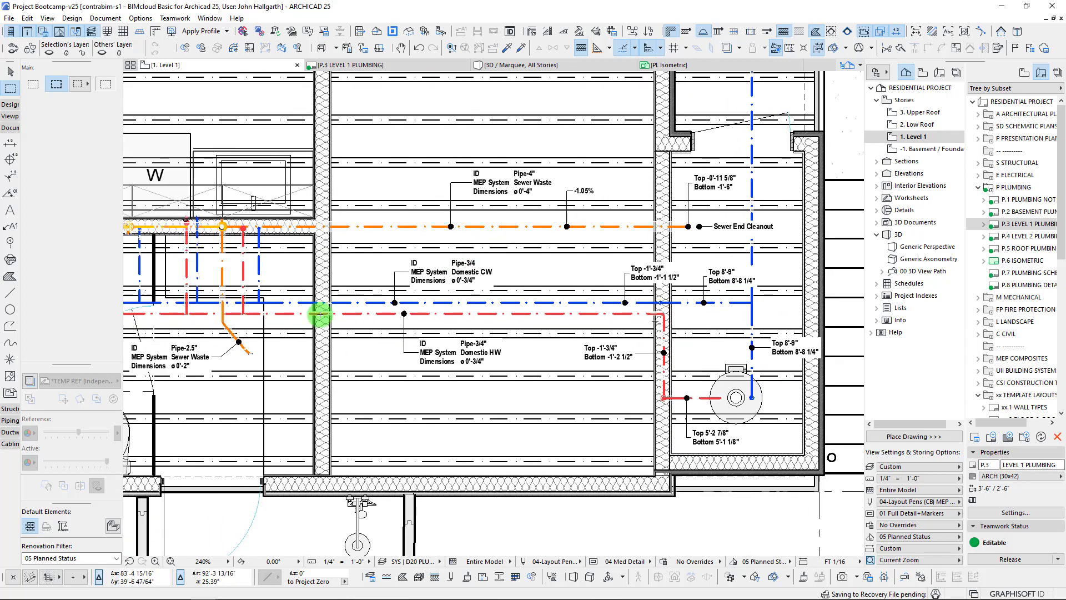
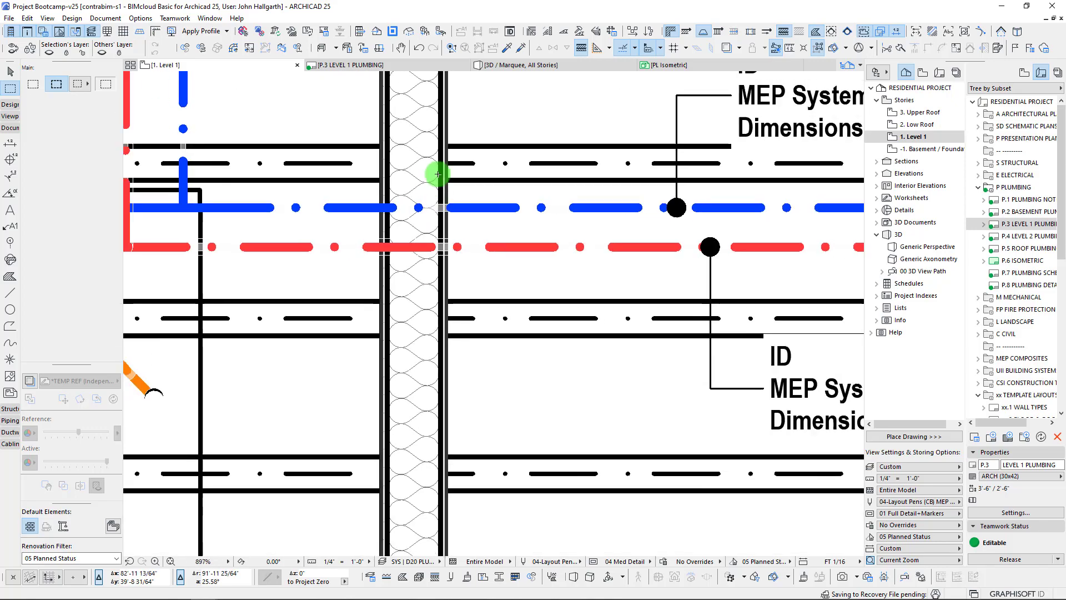
pyautogui.scroll(6, 435, 293)
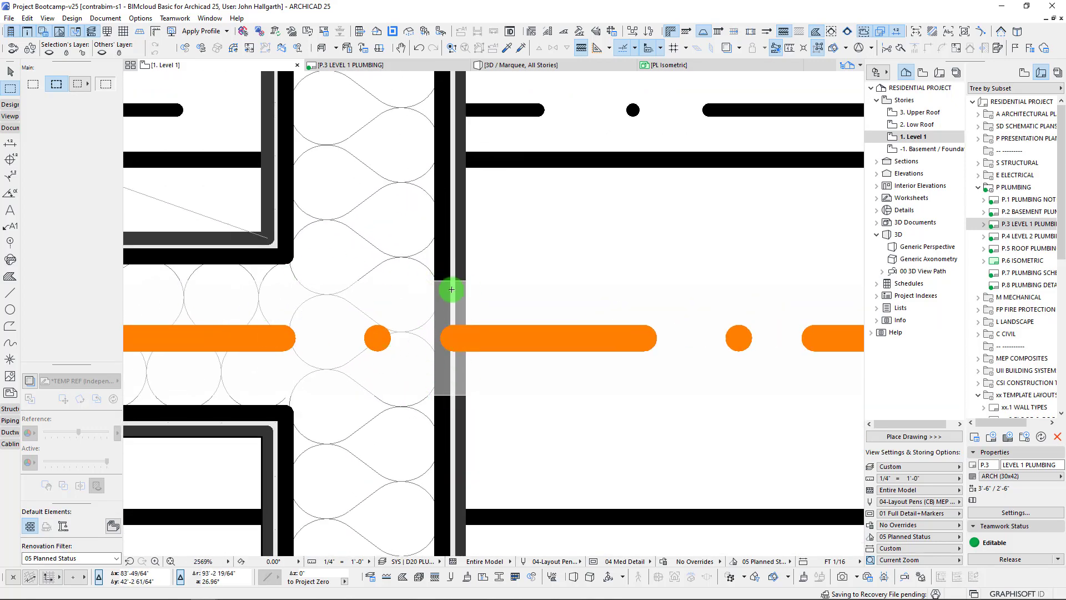
pyautogui.scroll(-10, 443, 396)
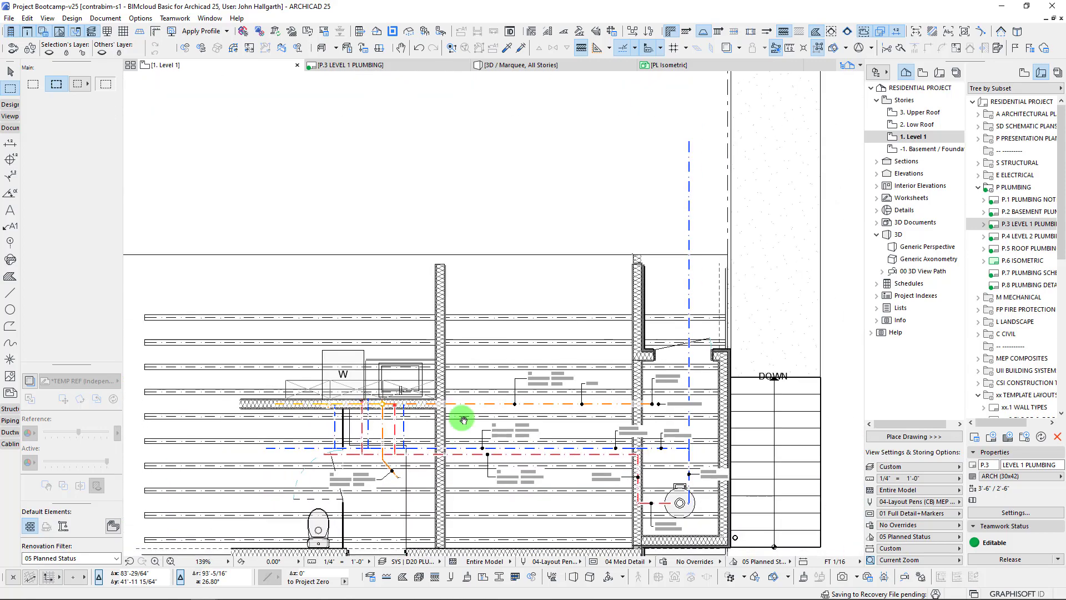
pyautogui.scroll(2, 376, 254)
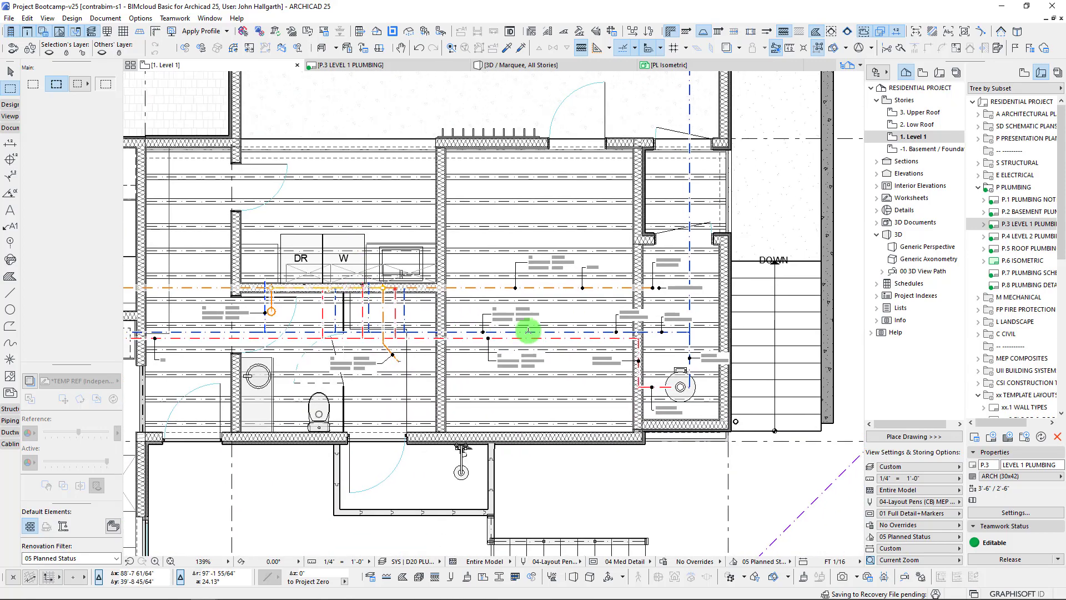
# Check which pen set is active for the Level 1 plumbing plan while no graphic overrides are applied.
pyautogui.scroll(2, 277, 306)
pyautogui.scroll(-1, 525, 310)
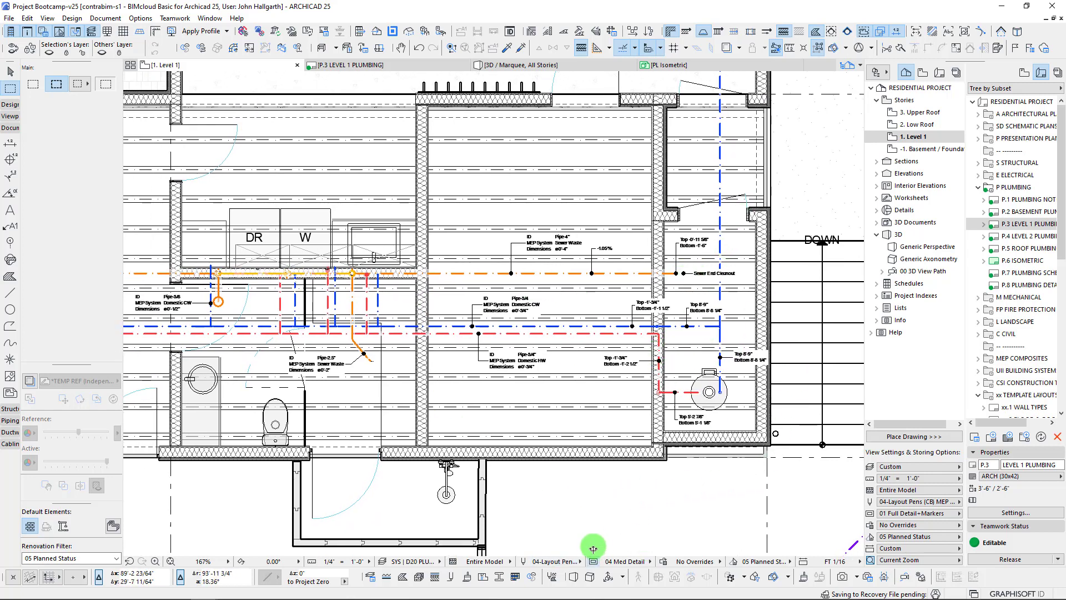
pyautogui.click(560, 562)
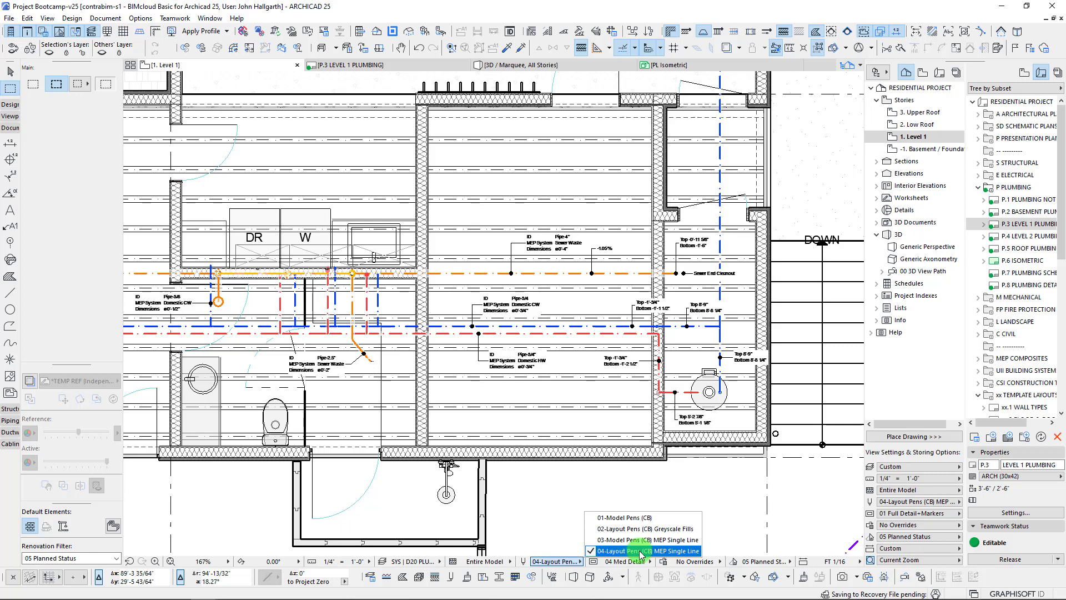
pyautogui.click(507, 207)
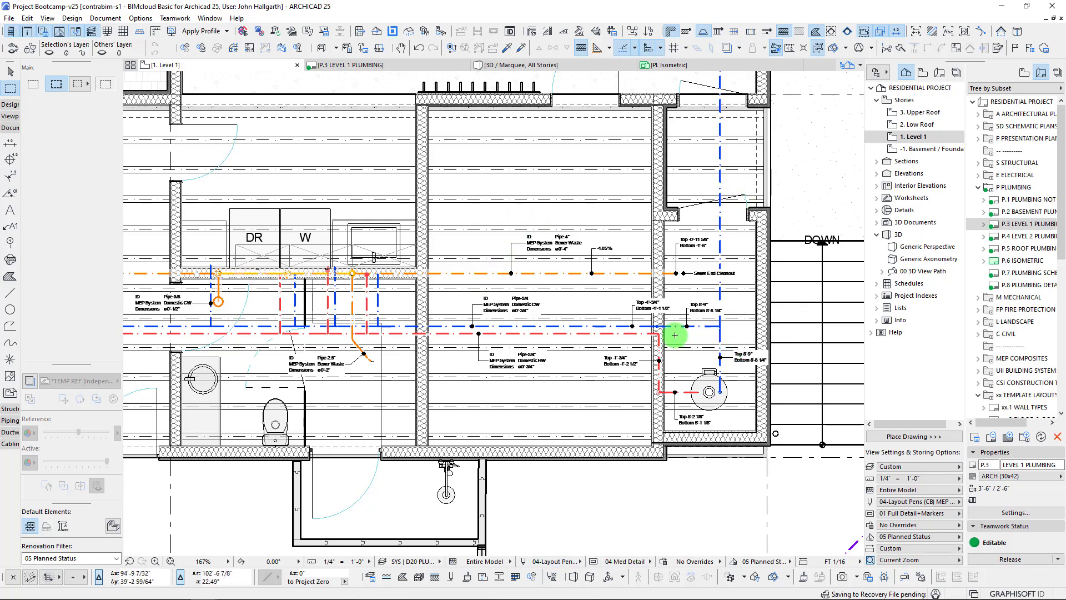
pyautogui.moveTo(455, 321); pyautogui.dragTo(455, 328, button='middle')
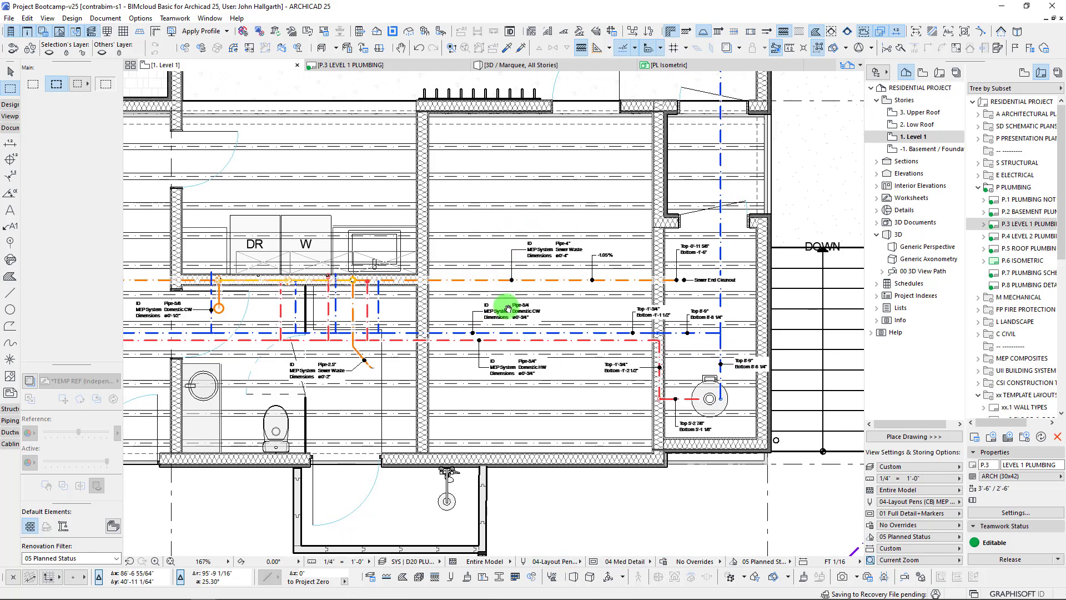
# Apply the V | PLUMBING graphic override combination to the plan and inspect up close where the sewer line crosses the wall.
pyautogui.click(701, 561)
pyautogui.click(751, 520)
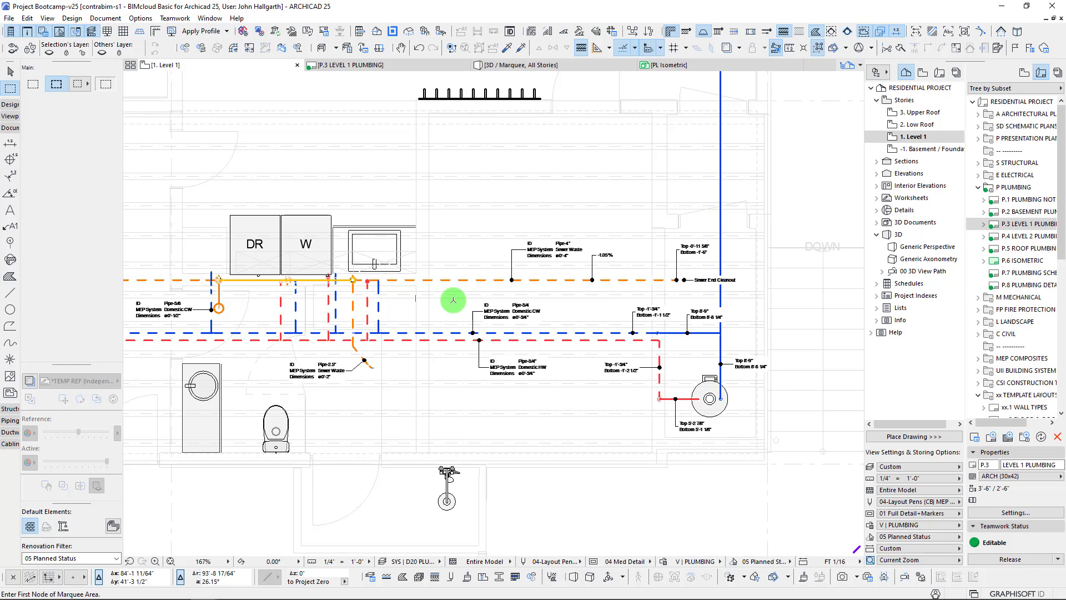
pyautogui.scroll(8, 691, 279)
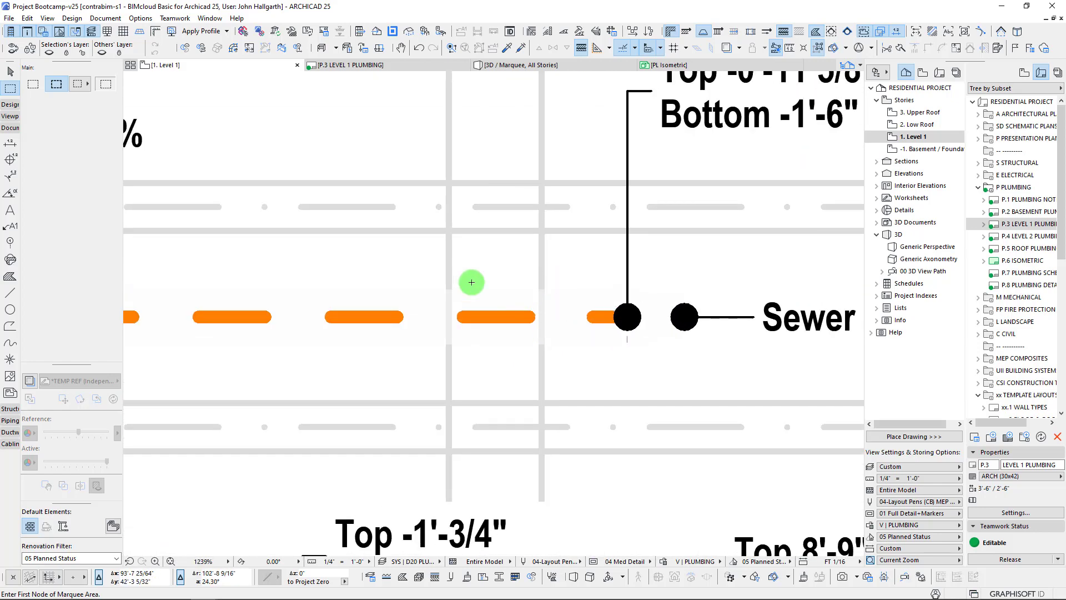
pyautogui.scroll(2, 471, 282)
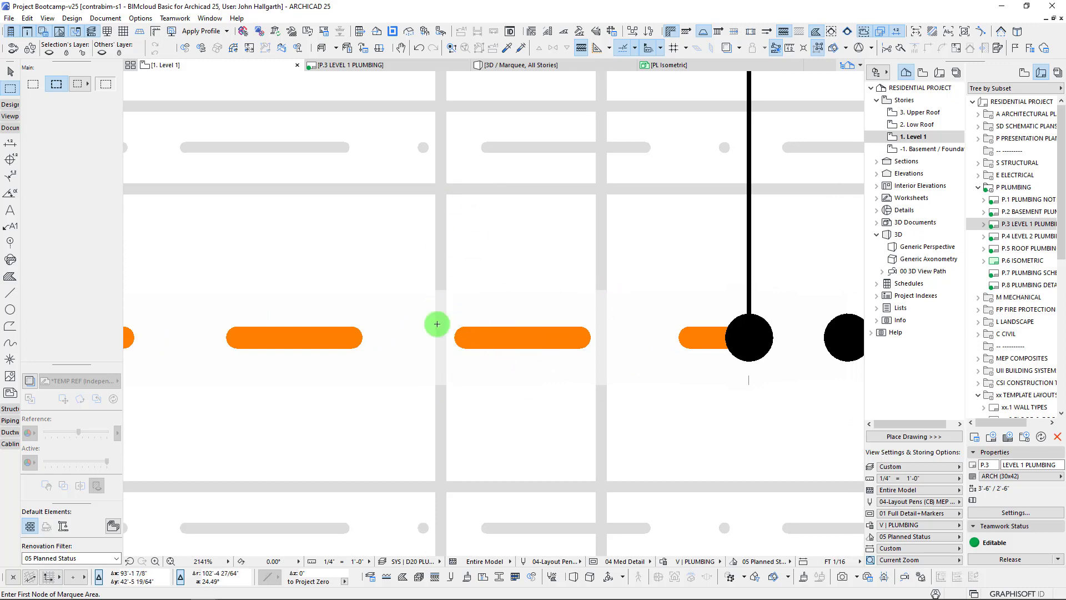
pyautogui.scroll(-8, 437, 324)
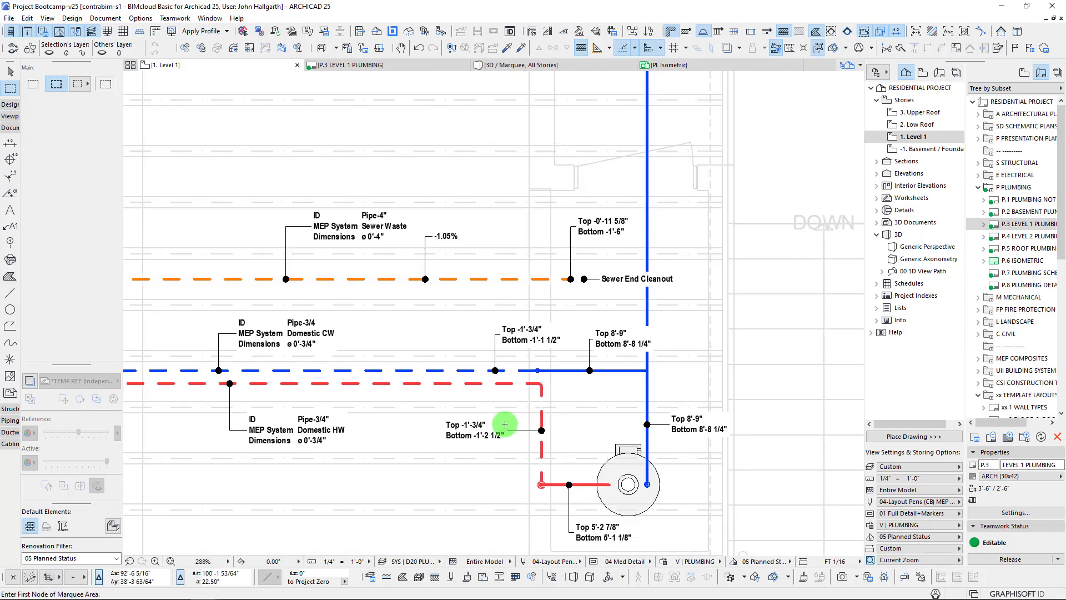
pyautogui.scroll(-2, 504, 424)
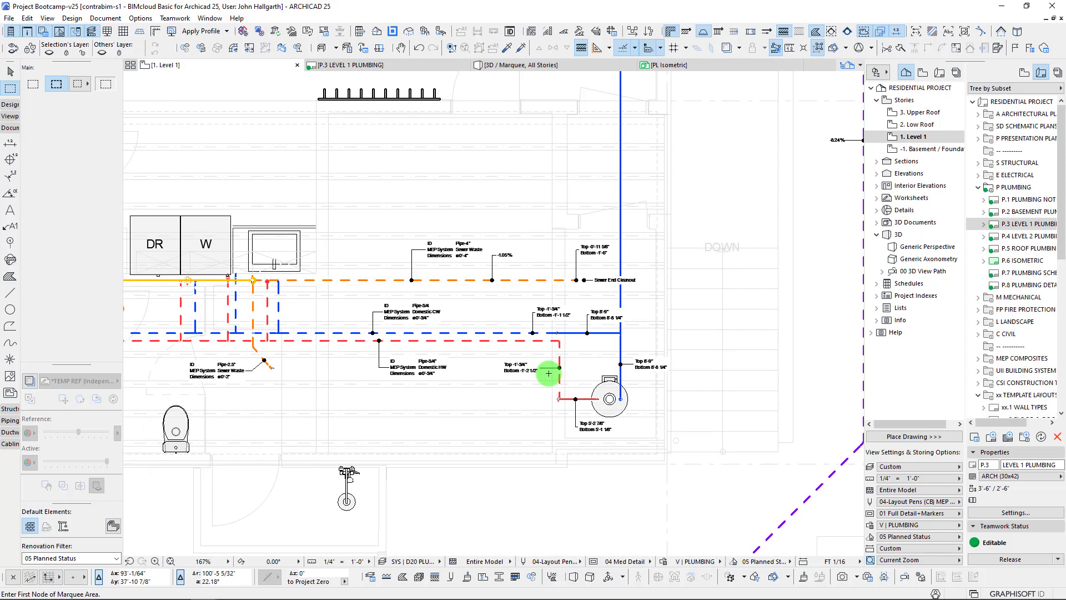
pyautogui.scroll(-4, 549, 374)
pyautogui.scroll(6, 699, 341)
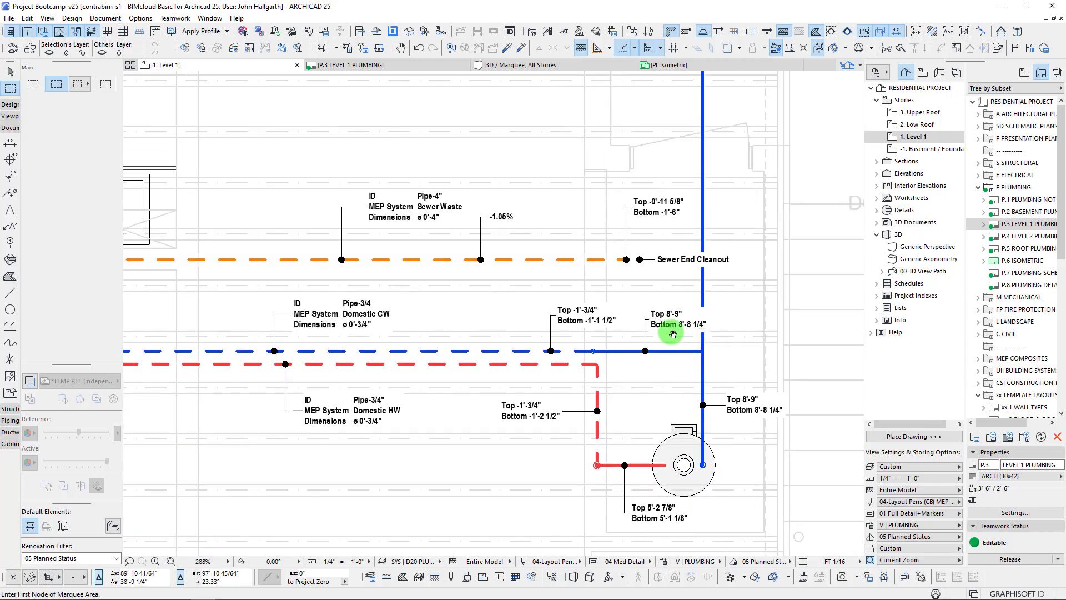
# Open the P.3 LEVEL 1 PLUMBING layout and examine the single-line pipes and labels around the water heater.
pyautogui.click(447, 65)
pyautogui.scroll(-3, 610, 217)
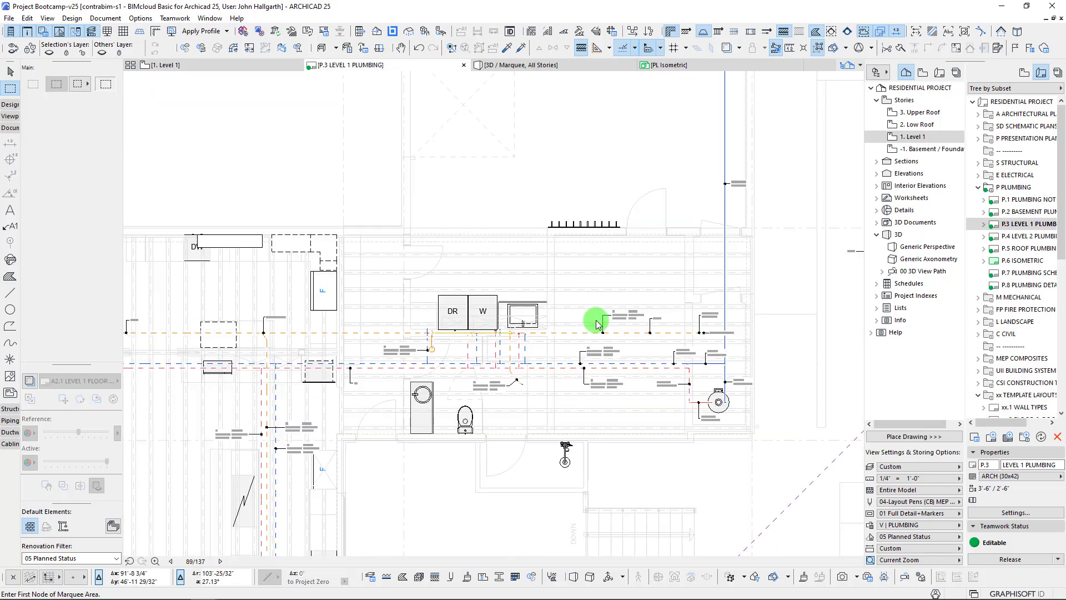
pyautogui.scroll(5, 724, 368)
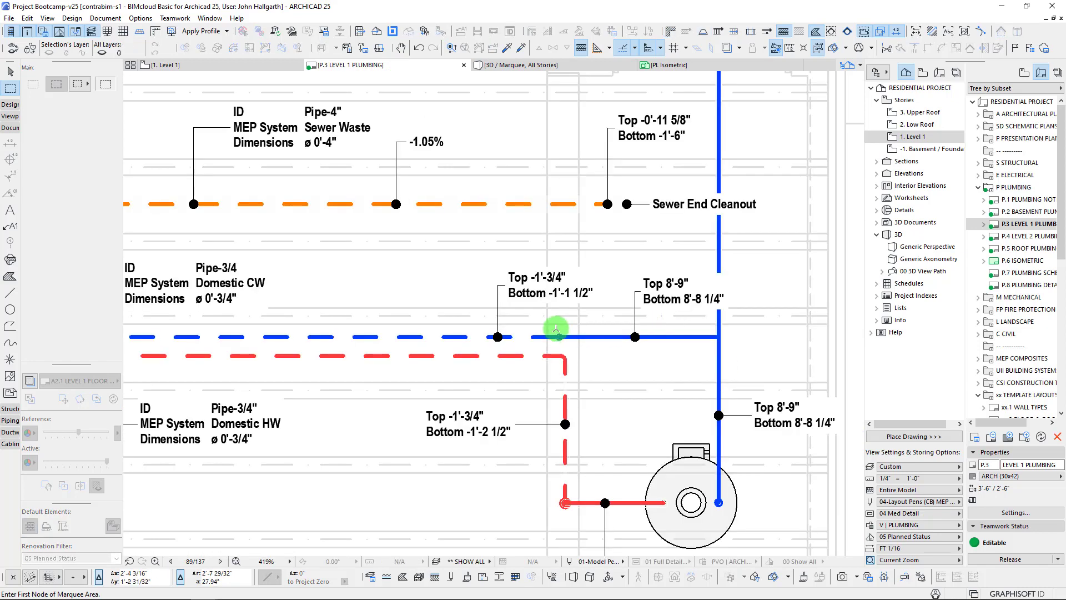
pyautogui.scroll(-5, 556, 329)
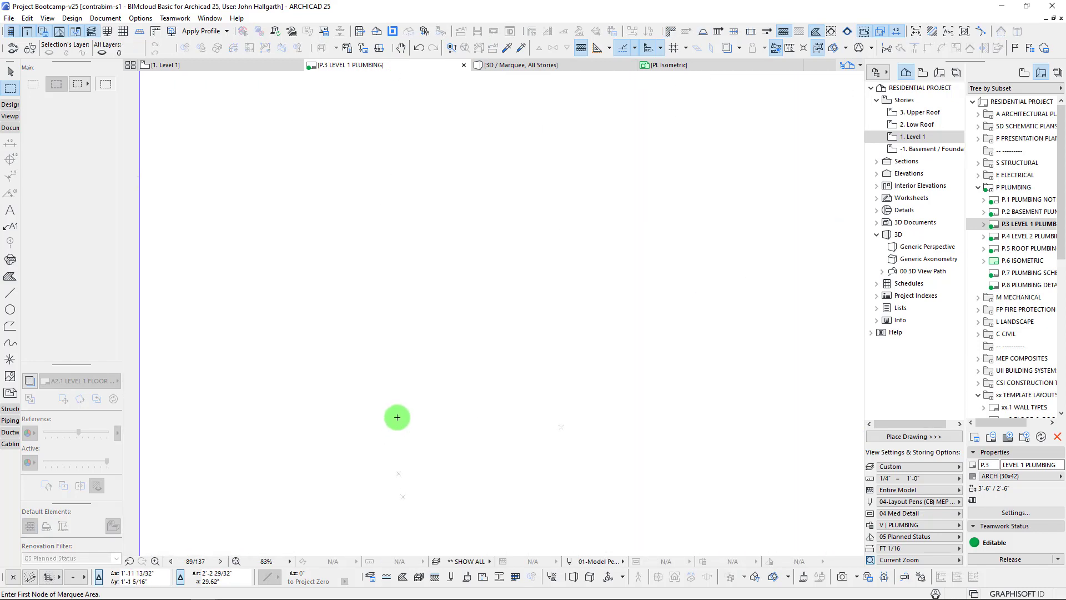
# Examine the single-line pipes running beneath the bathroom sinks, toilet and showers on the plumbing layout.
pyautogui.scroll(2, 422, 393)
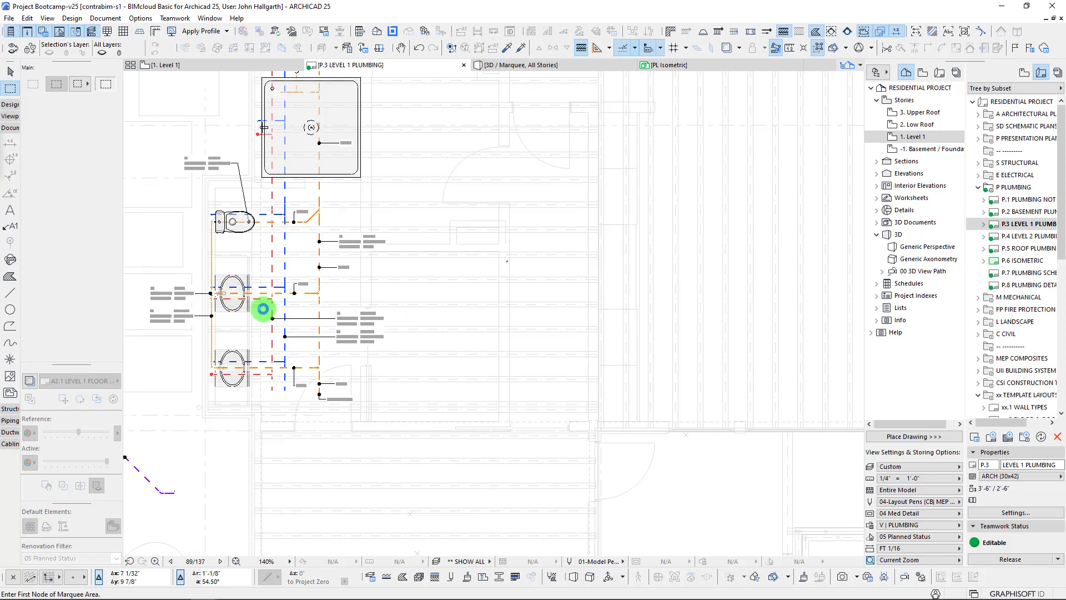
pyautogui.moveTo(296, 258)
pyautogui.mouseDown(button='middle')
pyautogui.moveTo(298, 300)
pyautogui.moveTo(425, 312)
pyautogui.mouseUp(button='middle')
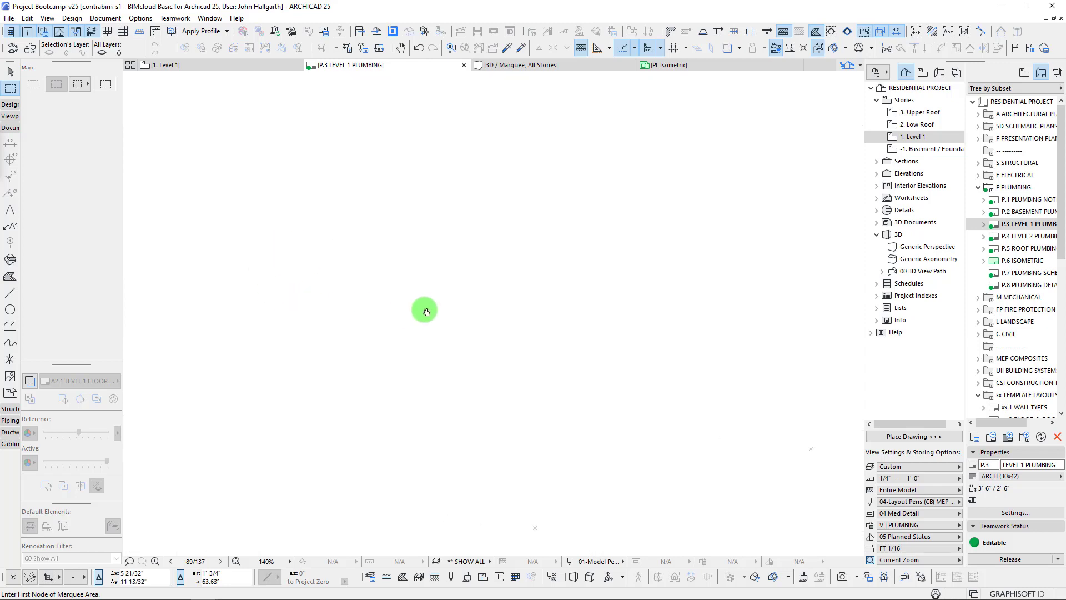
pyautogui.scroll(5, 347, 300)
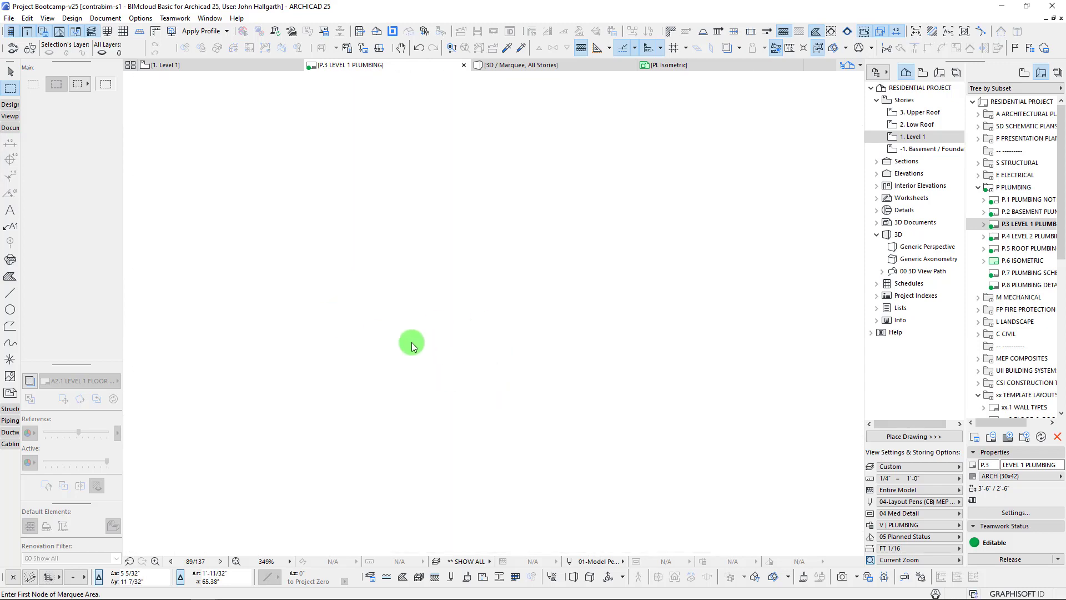
pyautogui.scroll(5, 325, 356)
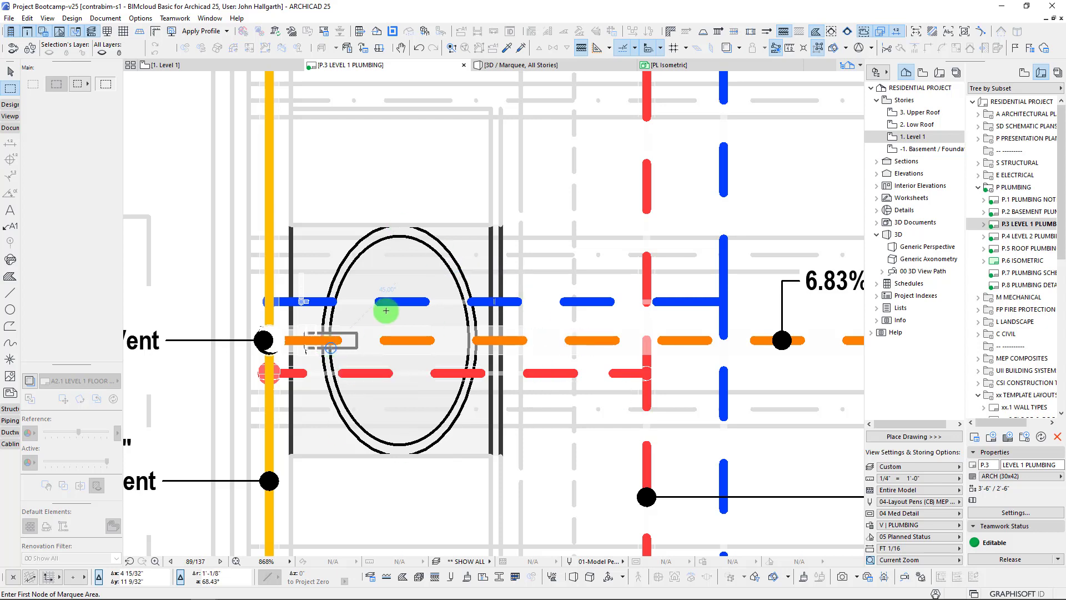
pyautogui.scroll(-8, 578, 300)
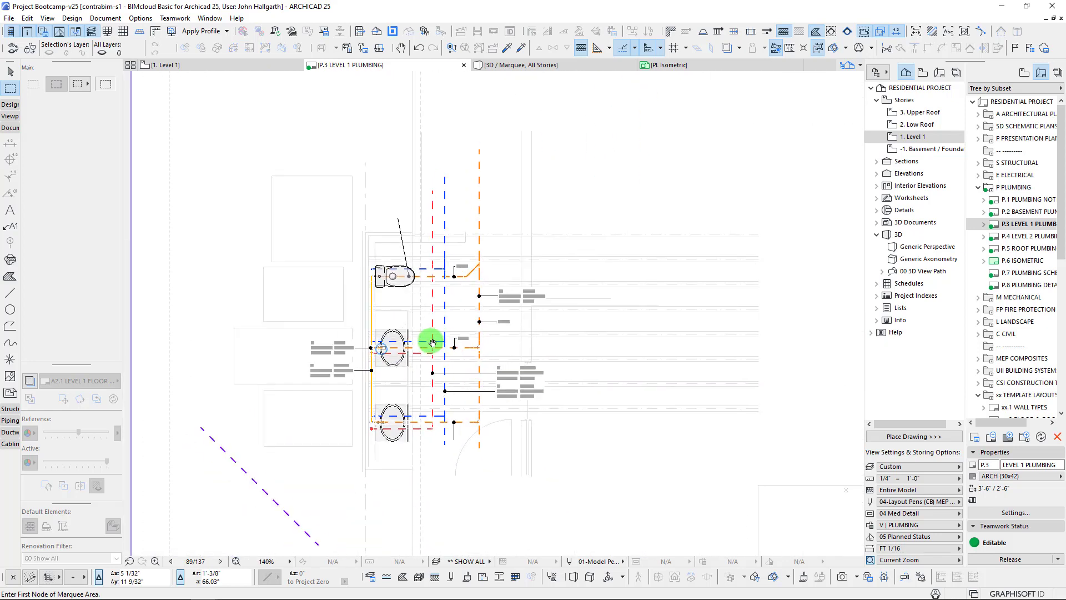
pyautogui.scroll(-1, 433, 343)
pyautogui.scroll(-2, 578, 233)
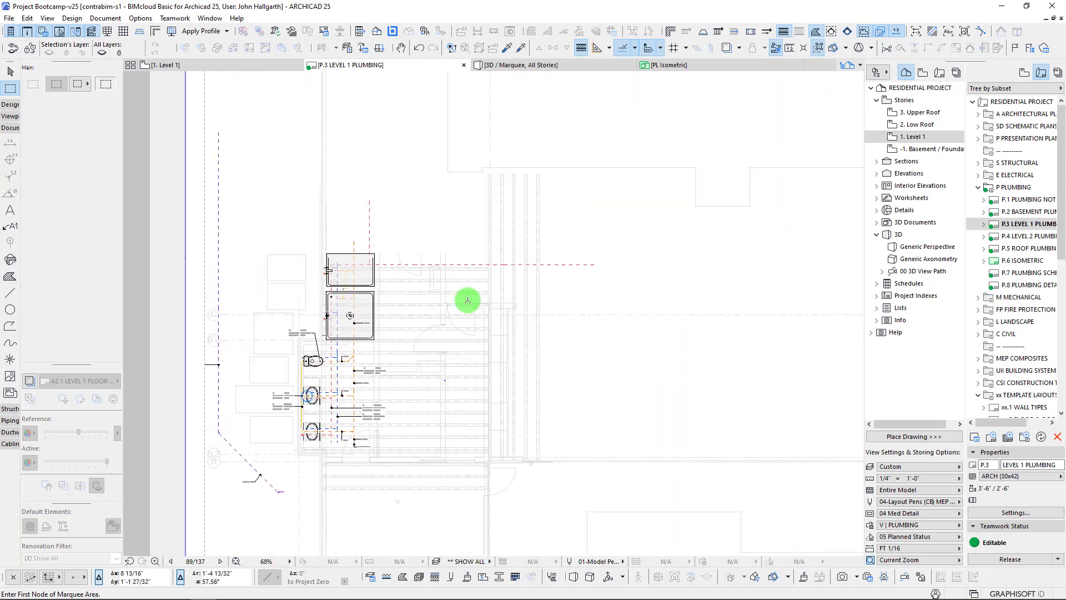
pyautogui.scroll(4, 468, 300)
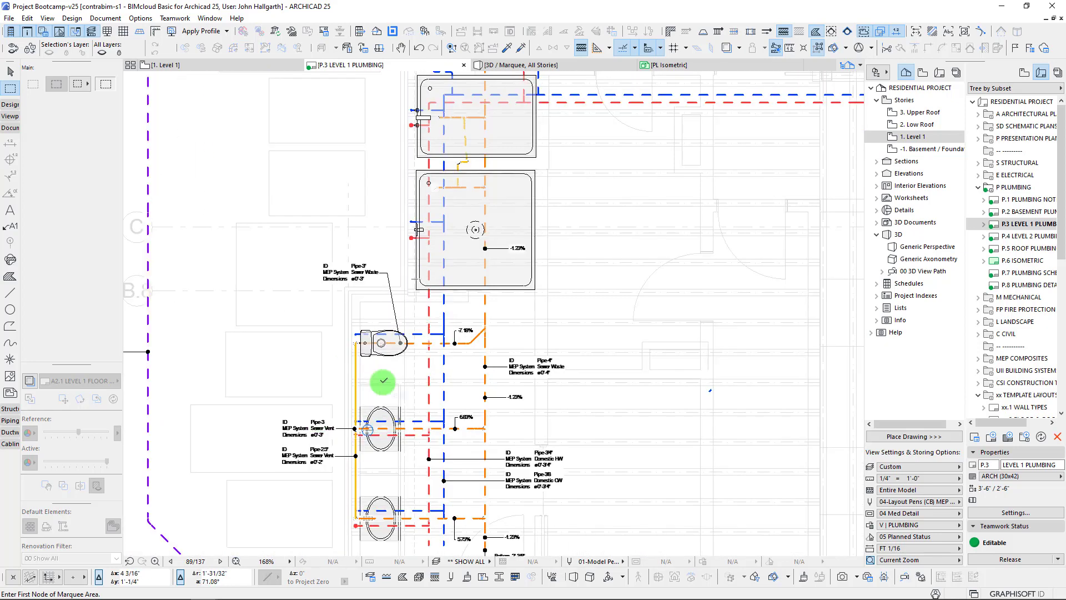
pyautogui.scroll(-3, 512, 269)
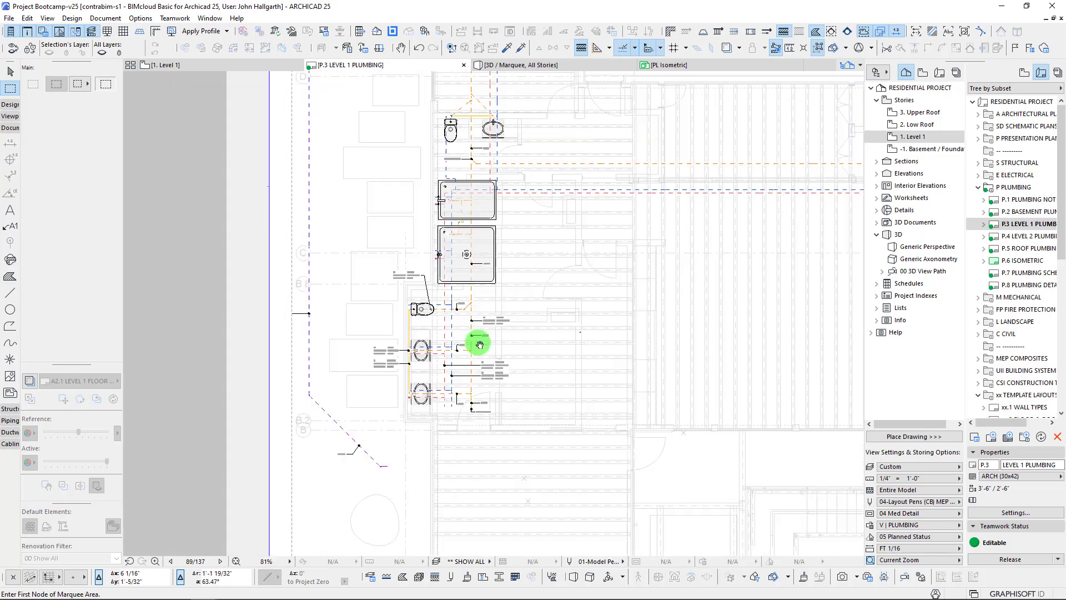
pyautogui.scroll(-3, 417, 336)
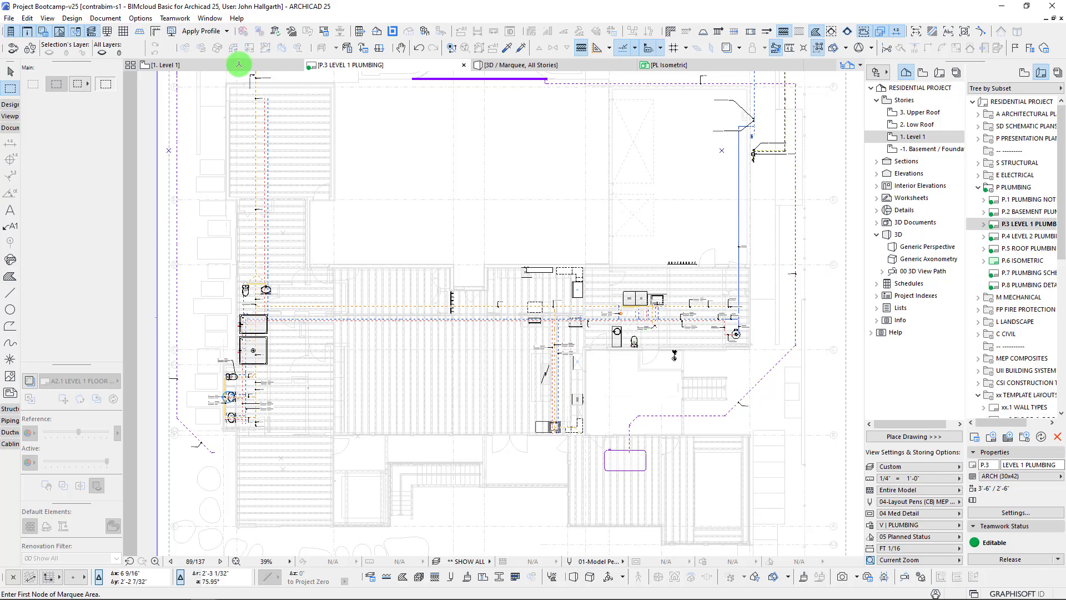
# Return to the Level 1 plan and review the pen colors of the 04-Layout Pens (CB) MEP Single Line set, then close its settings.
pyautogui.click(239, 64)
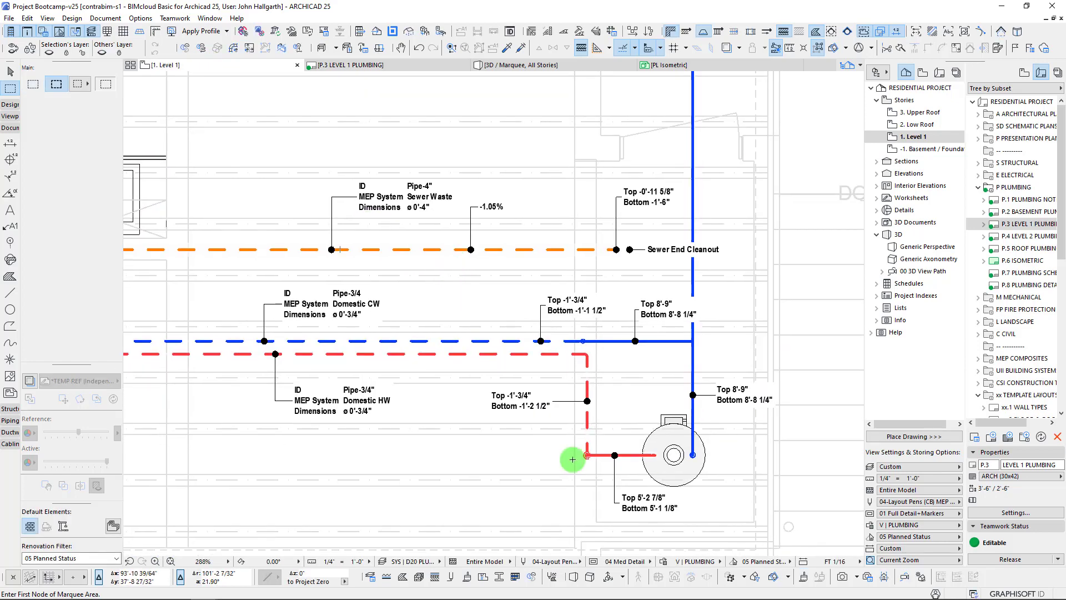
pyautogui.click(523, 560)
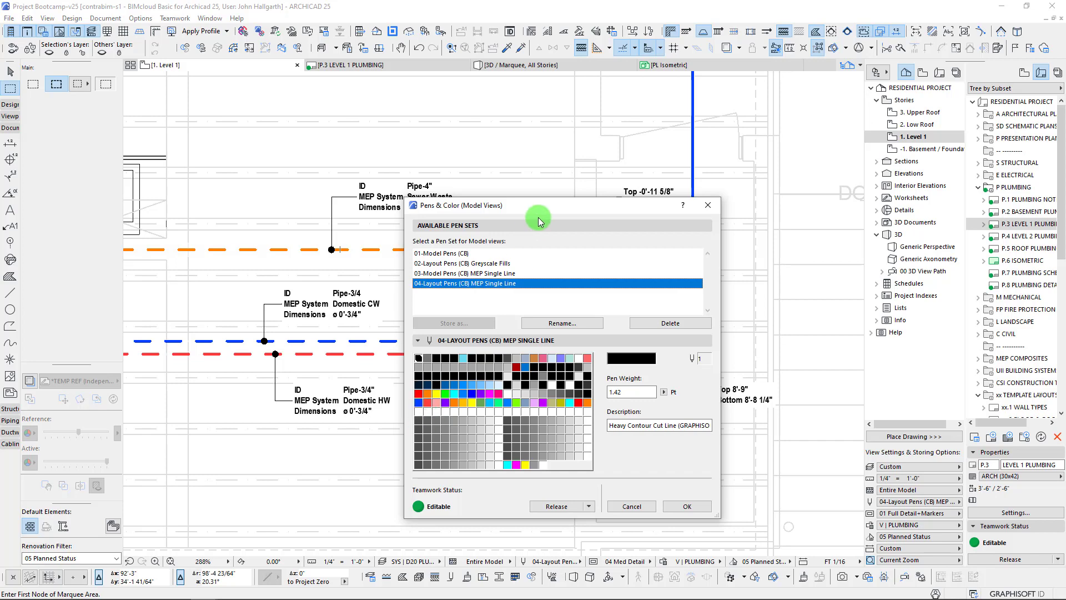
pyautogui.moveTo(537, 205); pyautogui.dragTo(715, 170)
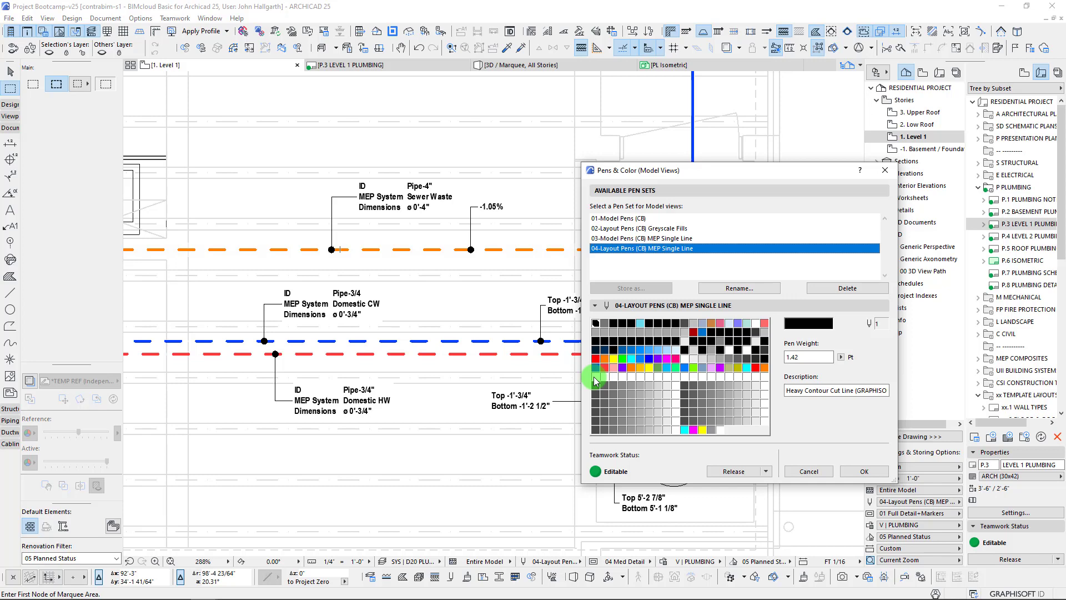
pyautogui.moveTo(702, 172); pyautogui.dragTo(605, 163)
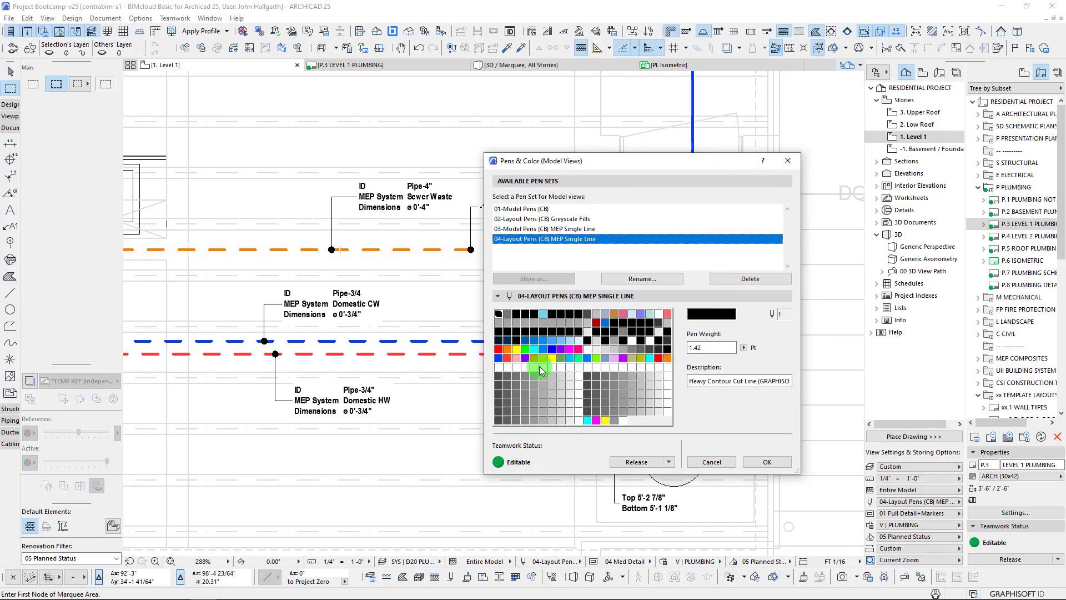
pyautogui.moveTo(653, 168); pyautogui.dragTo(605, 166)
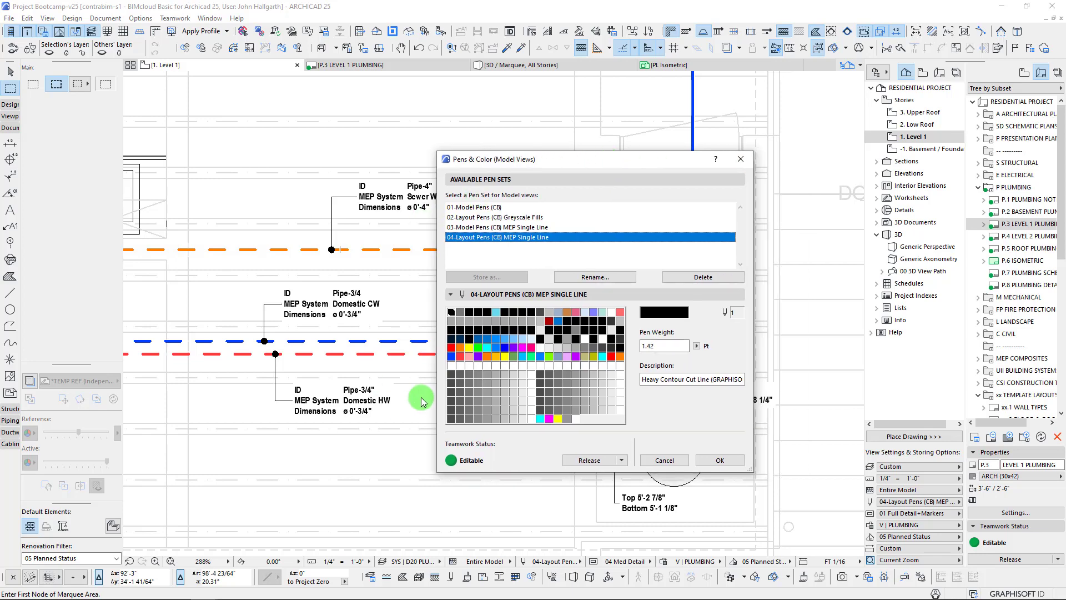
pyautogui.moveTo(680, 162); pyautogui.dragTo(662, 178)
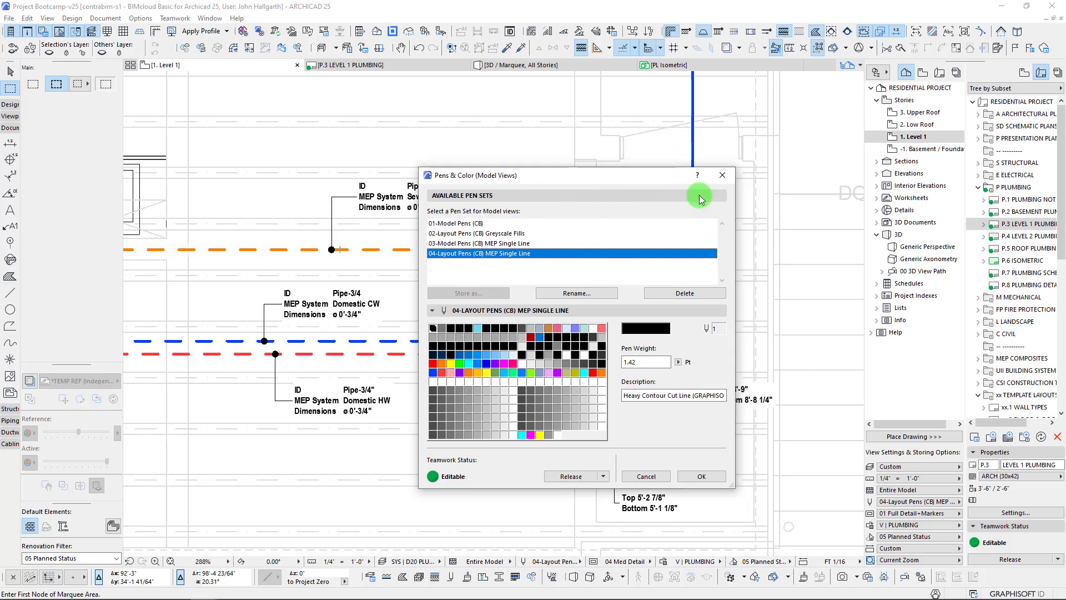
pyautogui.click(722, 175)
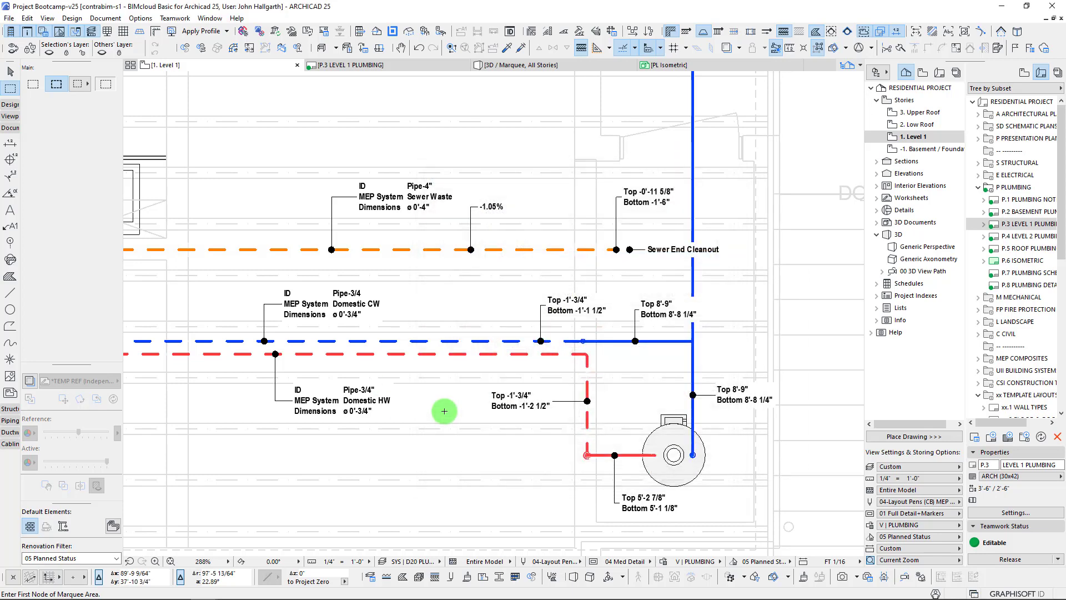
# Apply the 01-Model Pens (CB) pen set to the plan and inspect the pipes near the water heater.
pyautogui.click(556, 561)
pyautogui.click(590, 518)
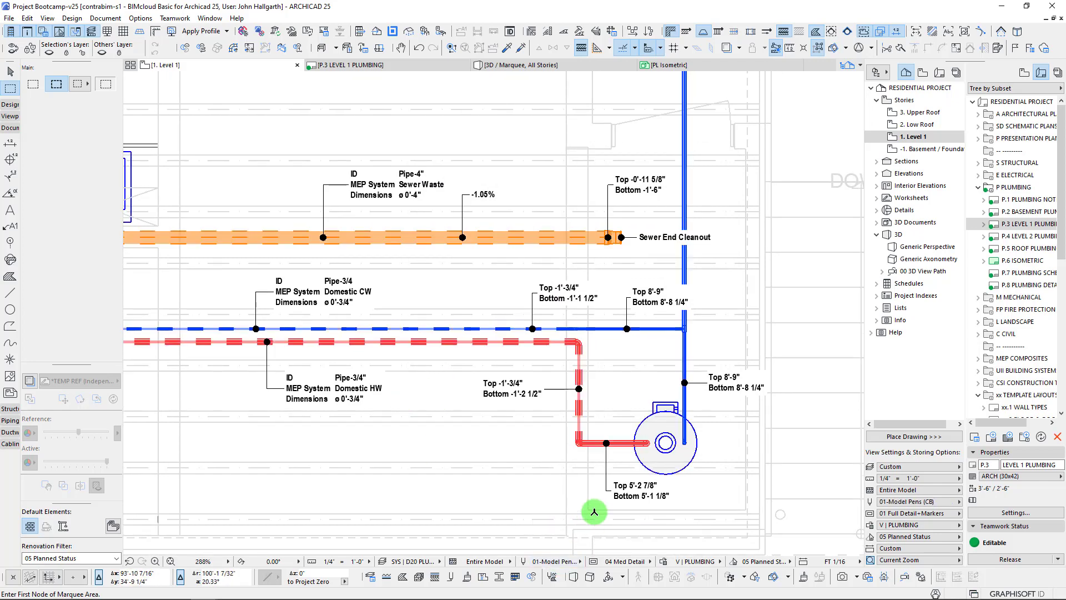
pyautogui.scroll(2, 503, 358)
pyautogui.moveTo(494, 361); pyautogui.dragTo(472, 353, button='middle')
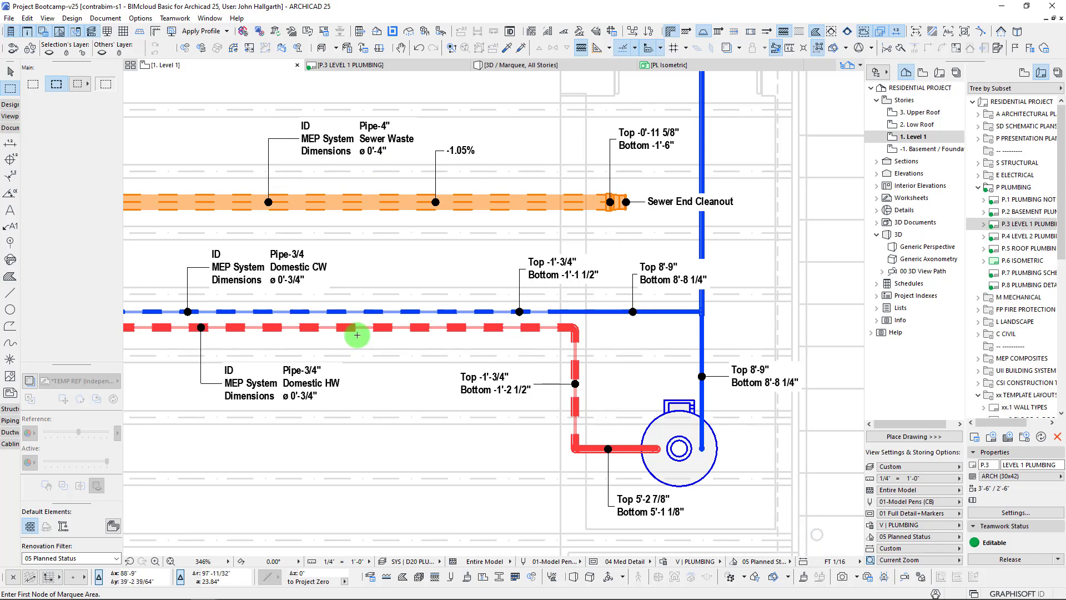
pyautogui.moveTo(357, 335); pyautogui.dragTo(382, 333, button='middle')
# Set the graphic override combination to No Overrides and apply the 02-Layout Pens (CB) Greyscale Fills pen set.
pyautogui.click(696, 561)
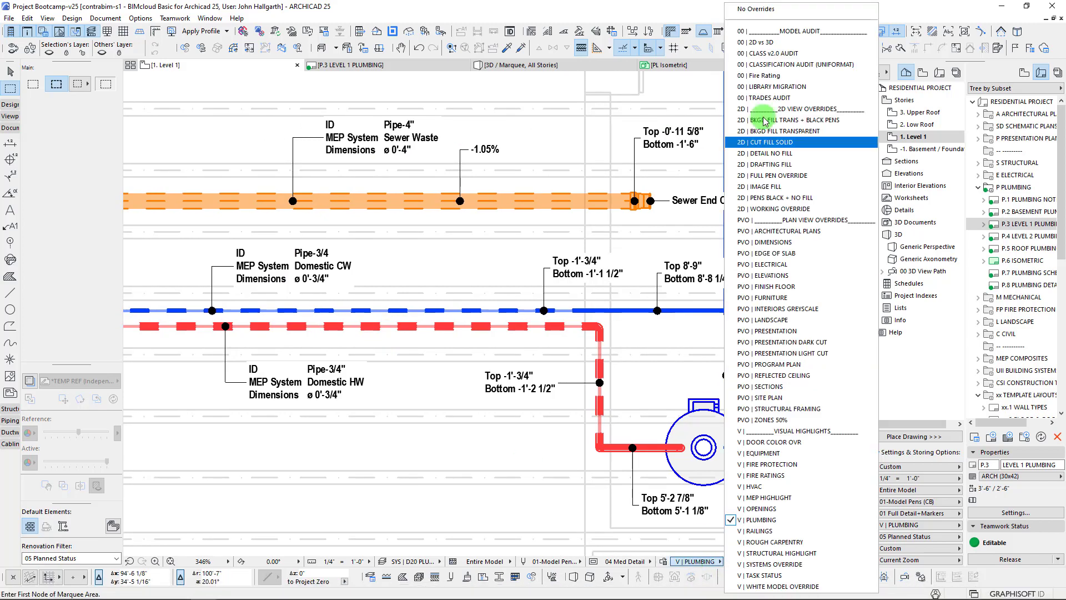
pyautogui.click(769, 10)
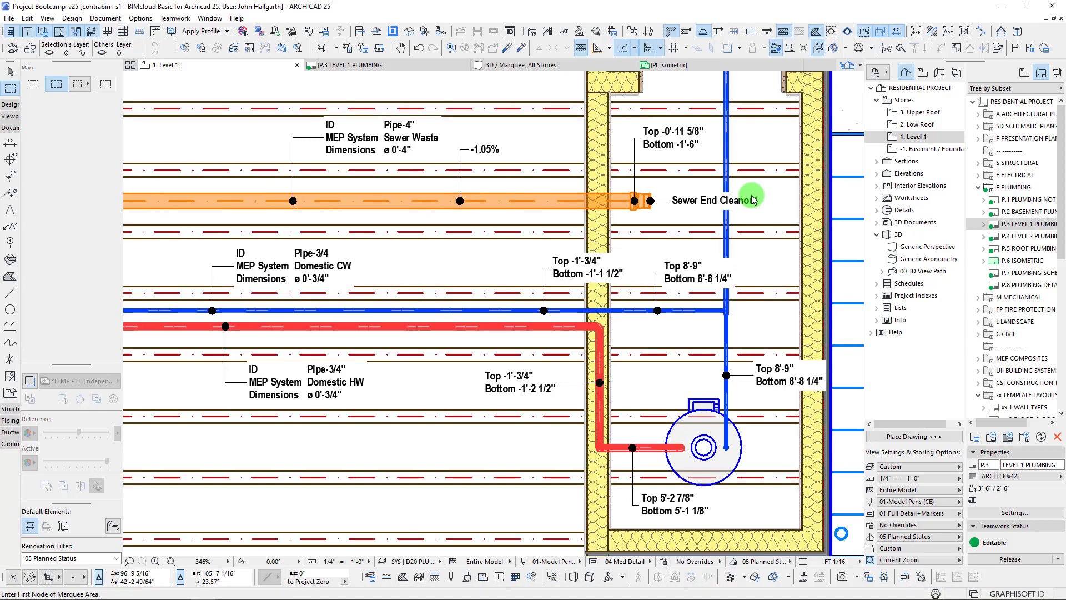
pyautogui.click(555, 561)
pyautogui.click(616, 536)
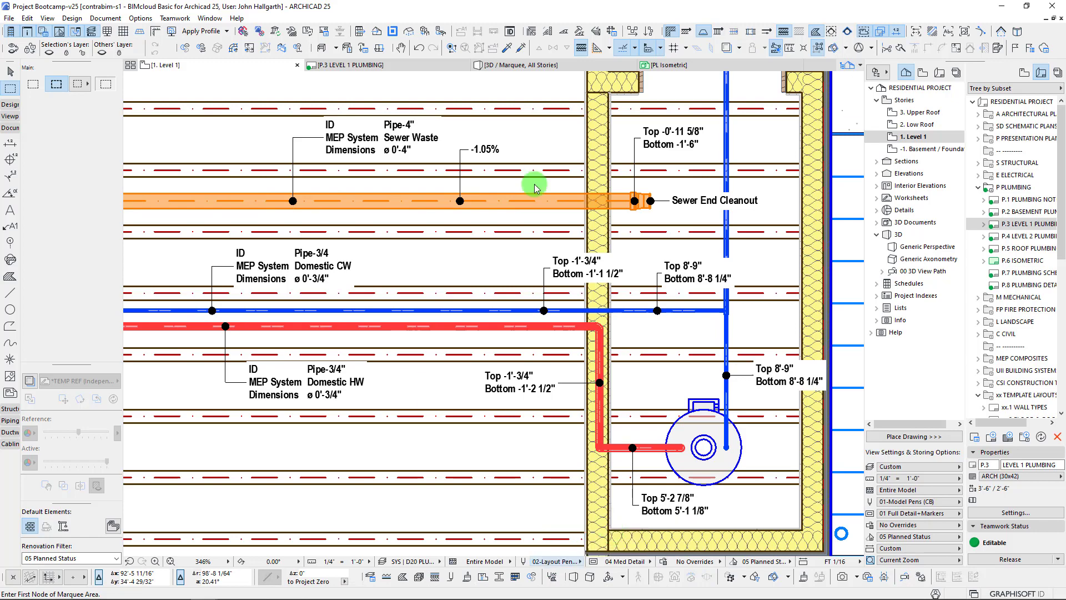
pyautogui.scroll(-3, 652, 279)
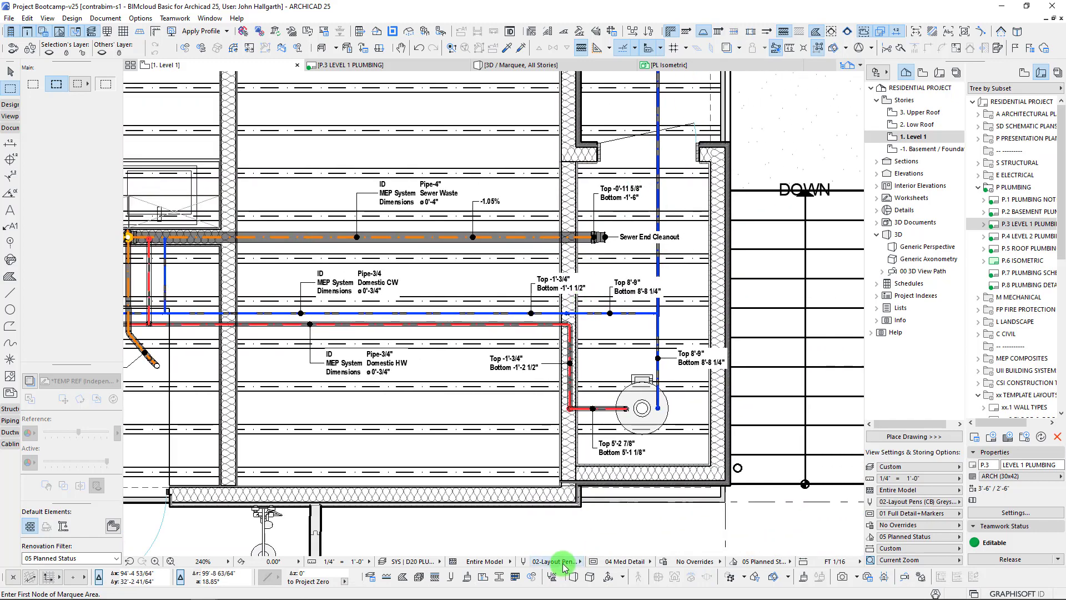
# Apply the 04-Layout Pens (CB) MEP Single Line pen set to the plan and inspect the pipe lines near the water heater.
pyautogui.click(563, 562)
pyautogui.click(617, 557)
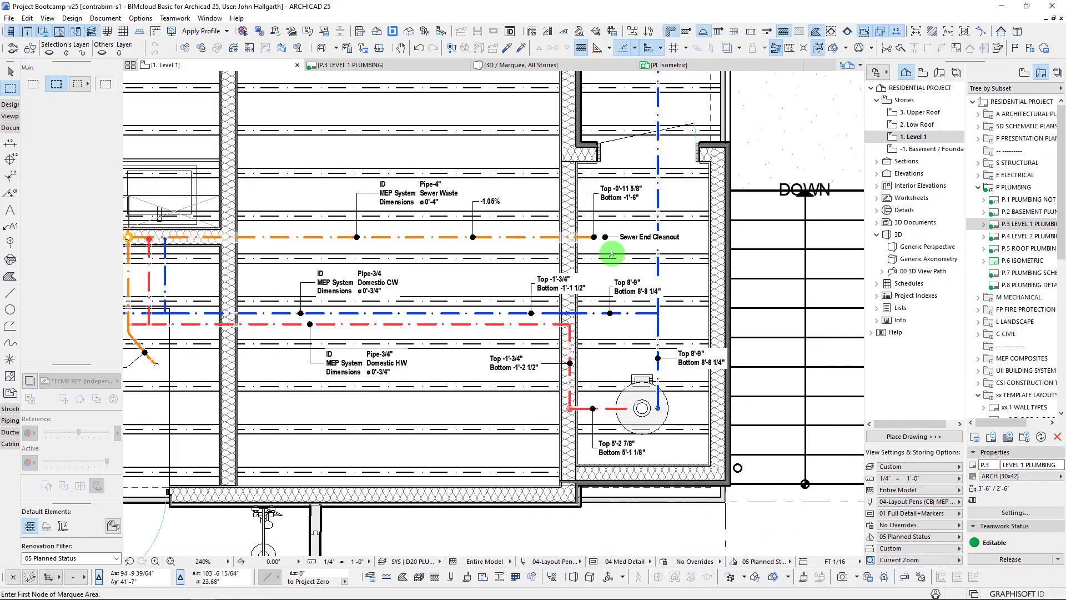
pyautogui.scroll(3, 611, 254)
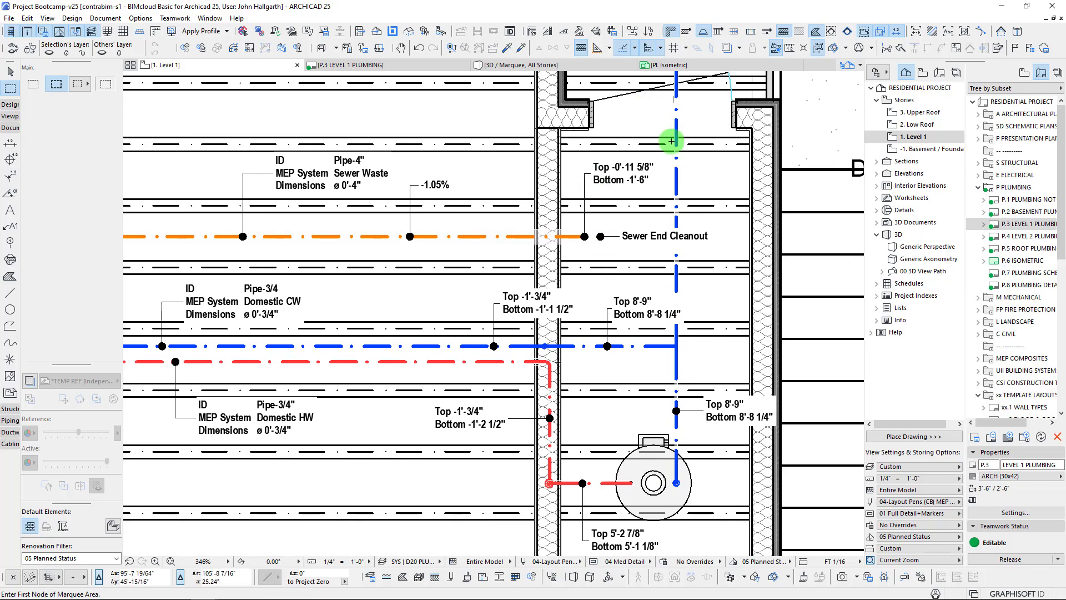
pyautogui.scroll(-4, 447, 367)
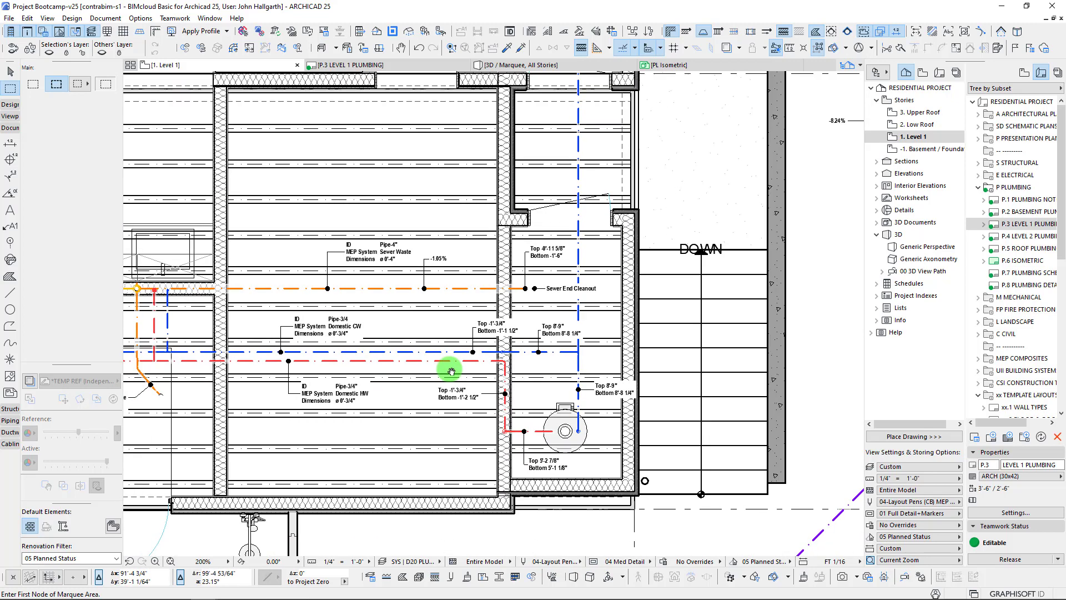
pyautogui.scroll(3, 450, 371)
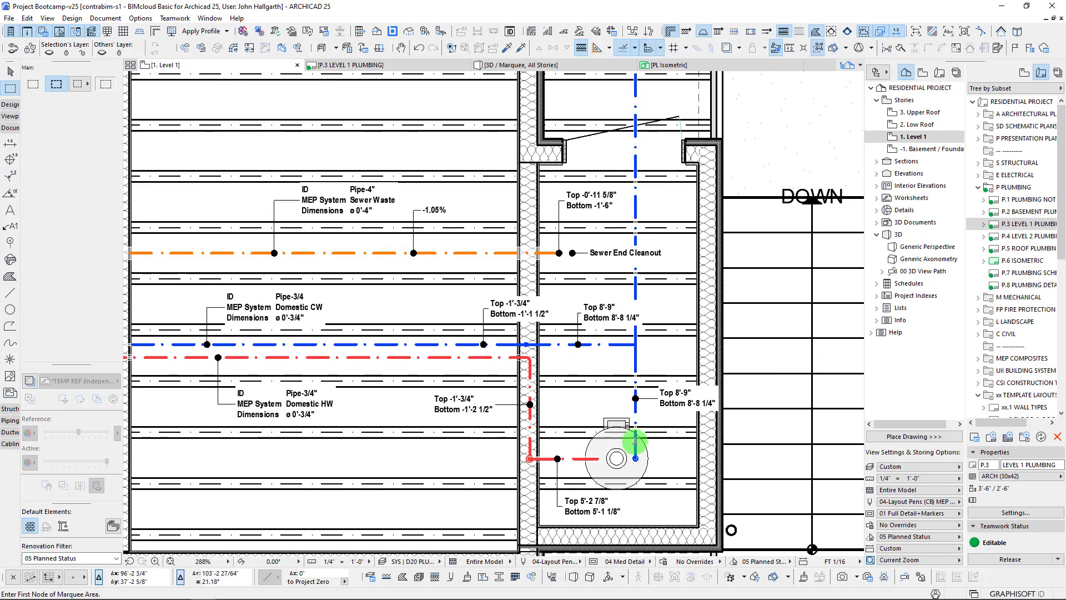
pyautogui.scroll(4, 411, 349)
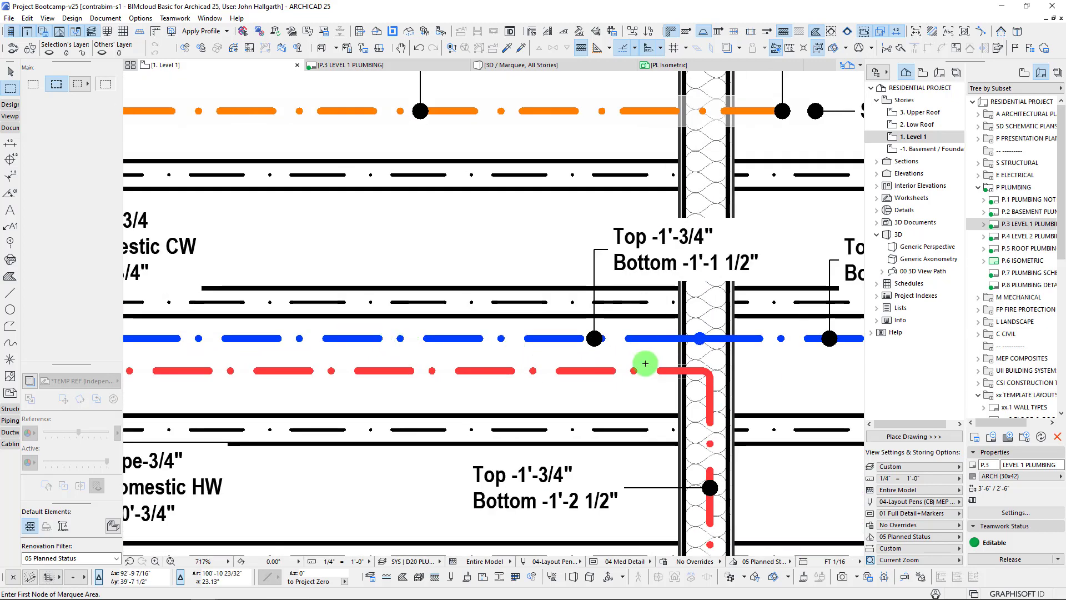
pyautogui.scroll(-2, 486, 308)
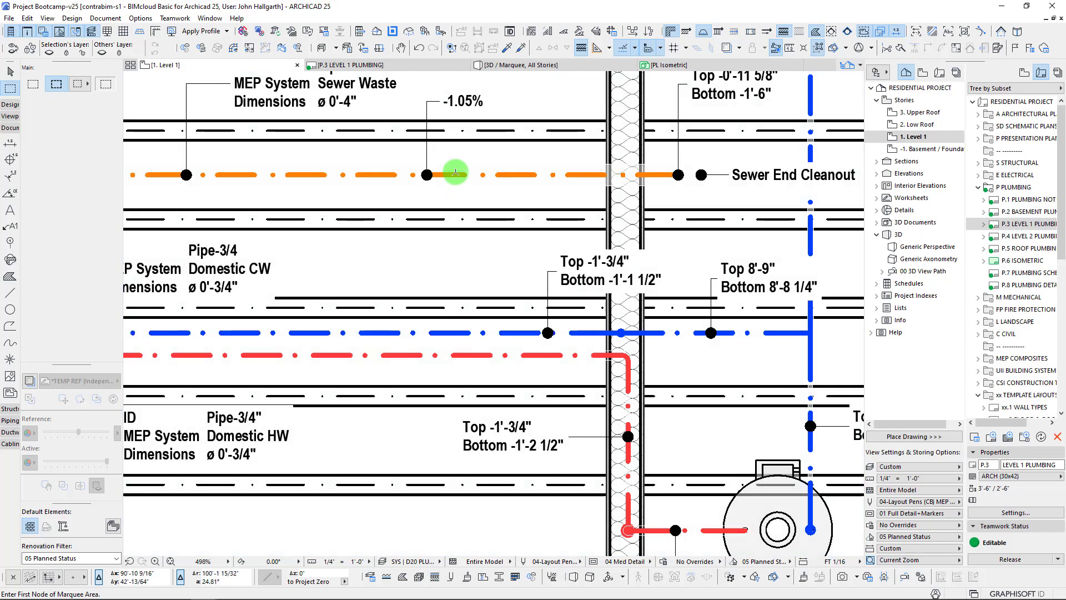
pyautogui.click(454, 175)
pyautogui.press('Escape')
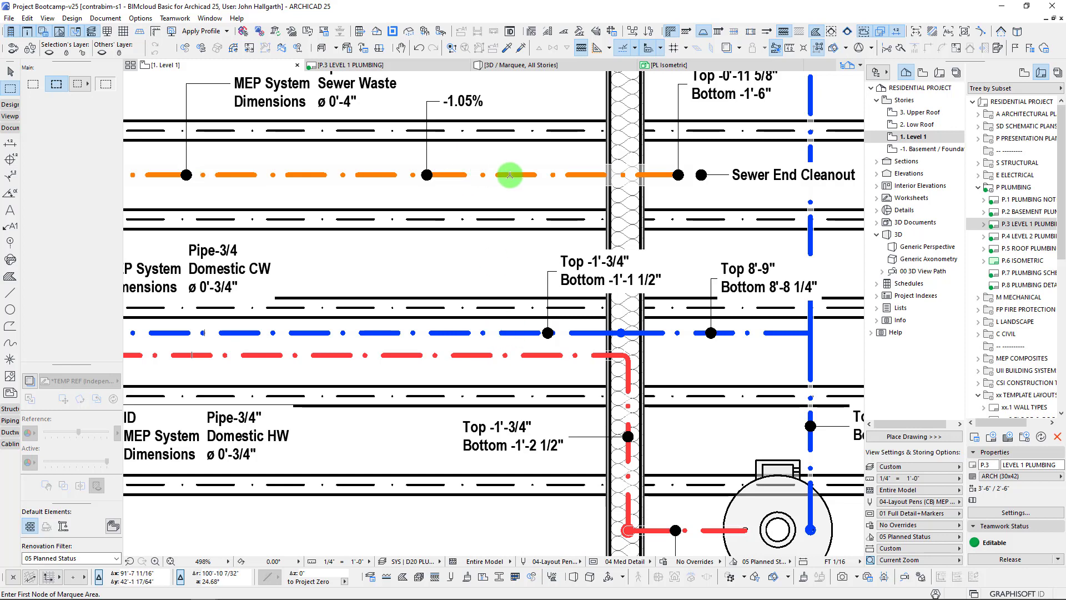
# Set the center line type of the Sewer Waste MEP system to Solid.
pyautogui.click(530, 576)
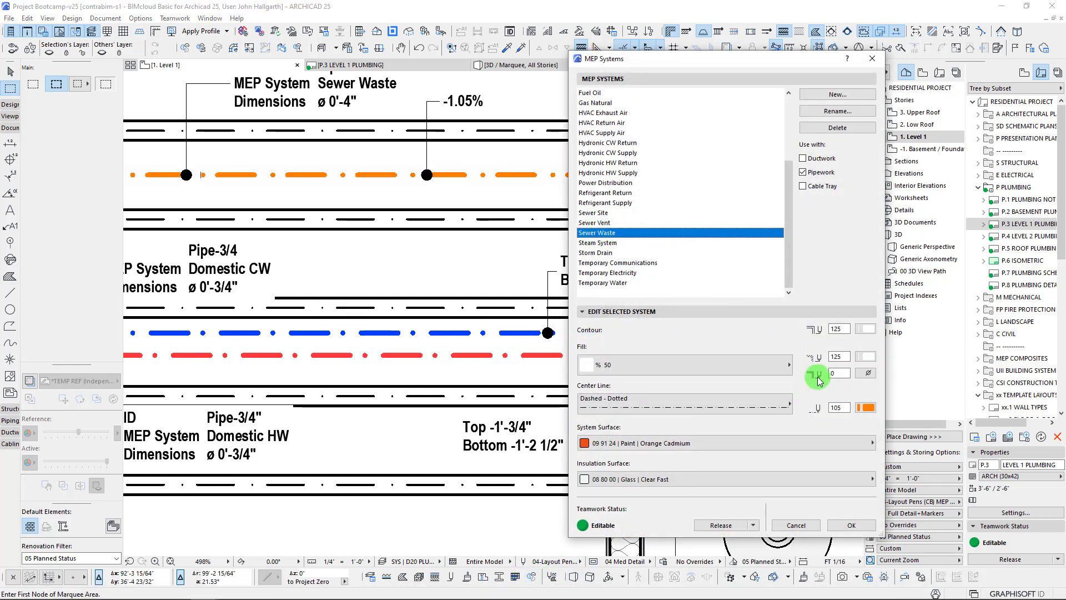
pyautogui.click(624, 407)
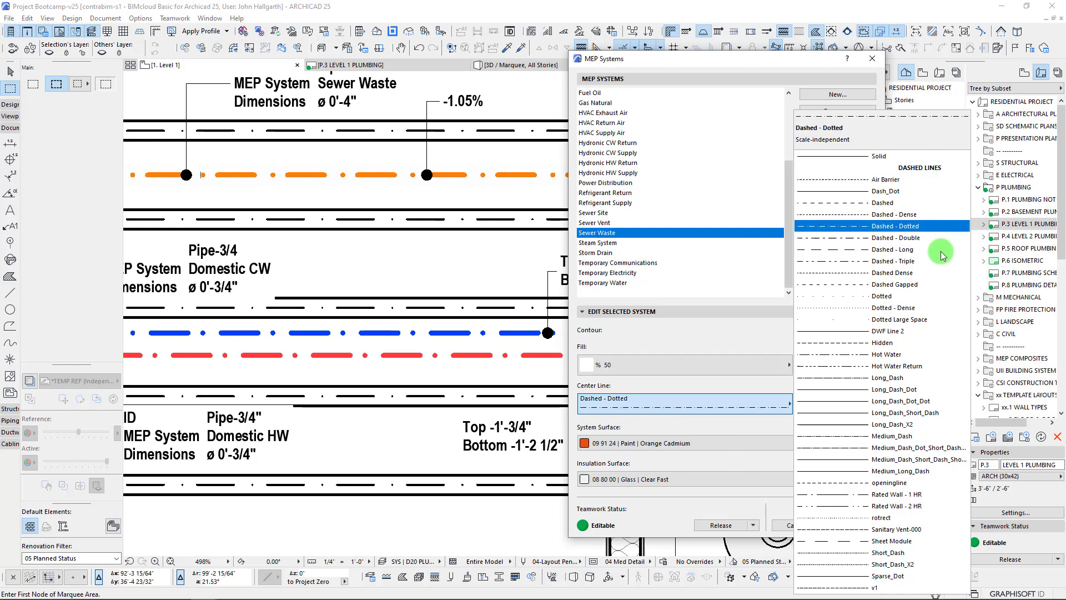
pyautogui.click(845, 161)
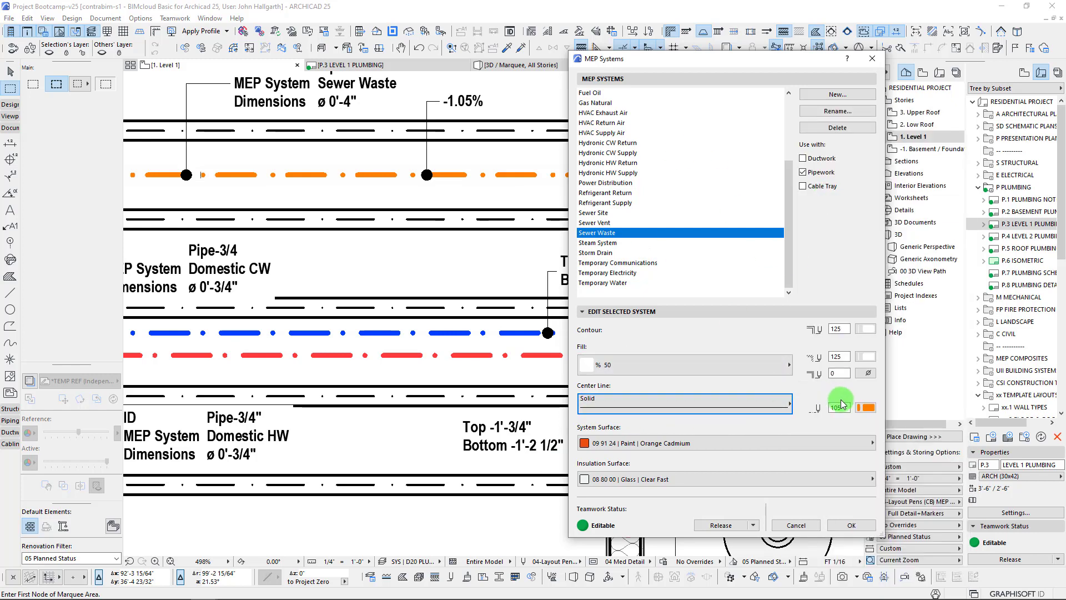
pyautogui.moveTo(710, 57); pyautogui.dragTo(610, 13)
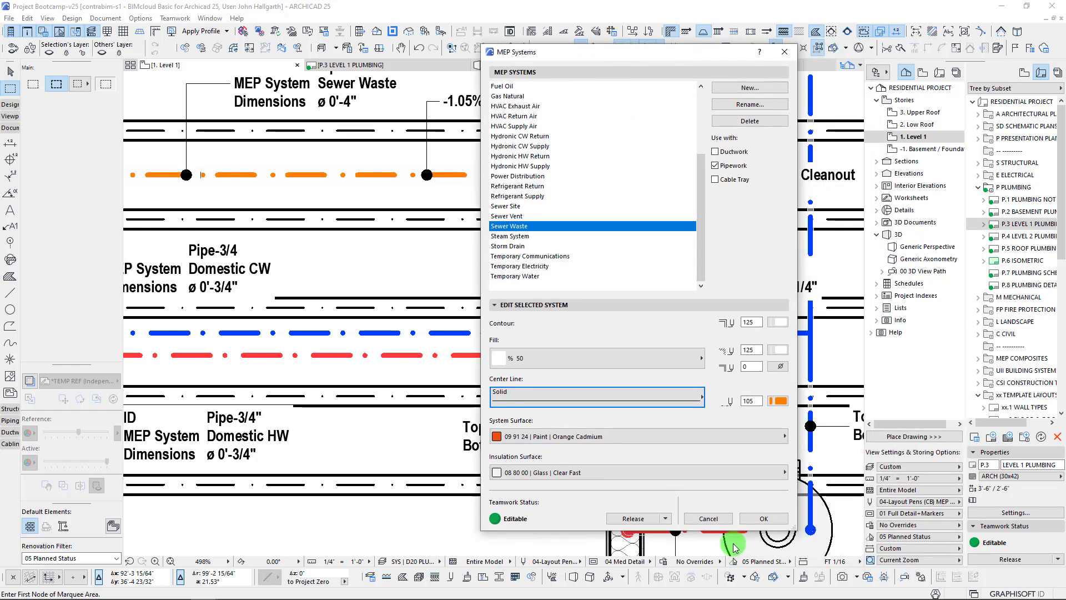
pyautogui.click(752, 581)
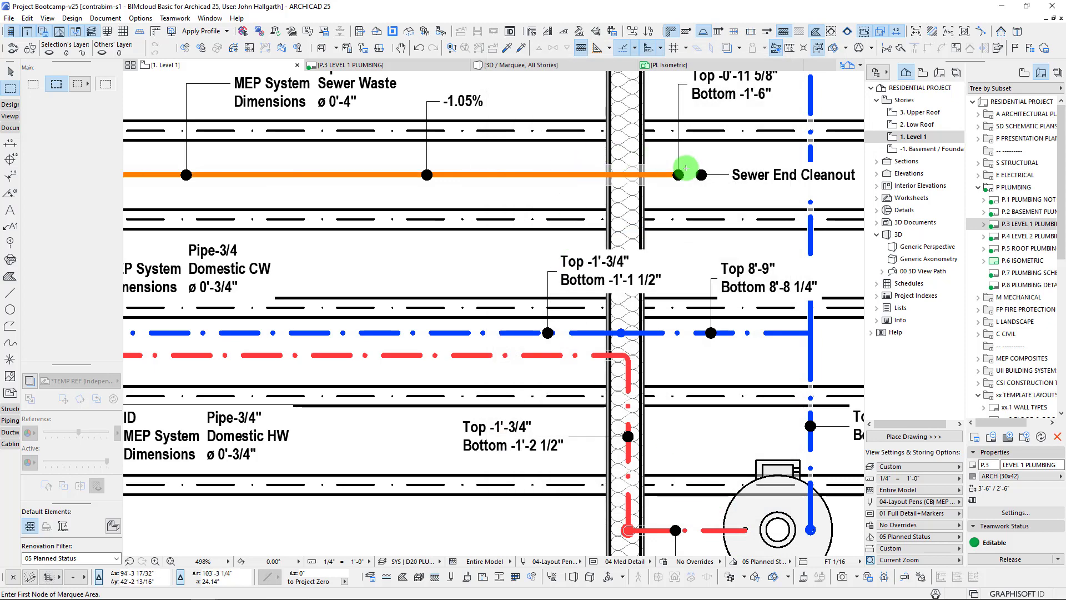
# Examine the sewer waste line on the plan and look through the available graphic override combinations.
pyautogui.scroll(-3, 440, 173)
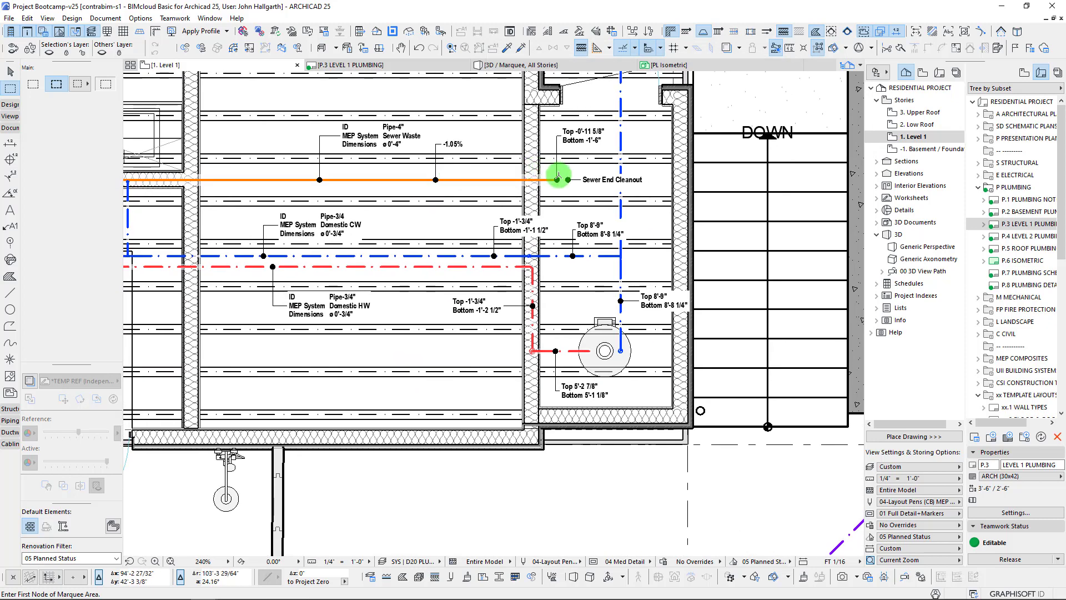
pyautogui.moveTo(492, 215); pyautogui.dragTo(493, 245, button='middle')
pyautogui.scroll(2, 543, 231)
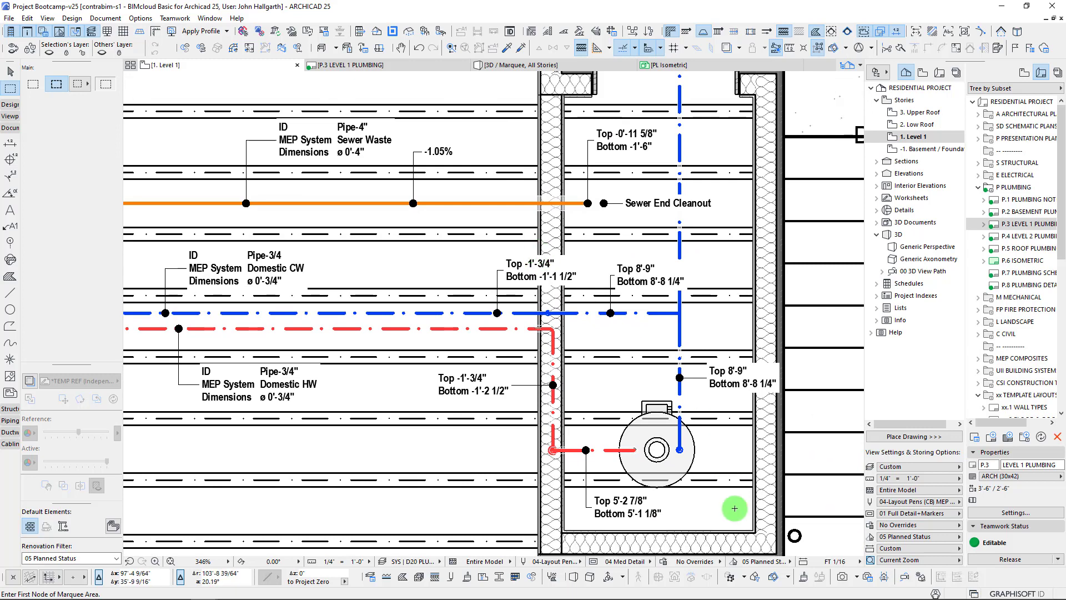
pyautogui.click(699, 562)
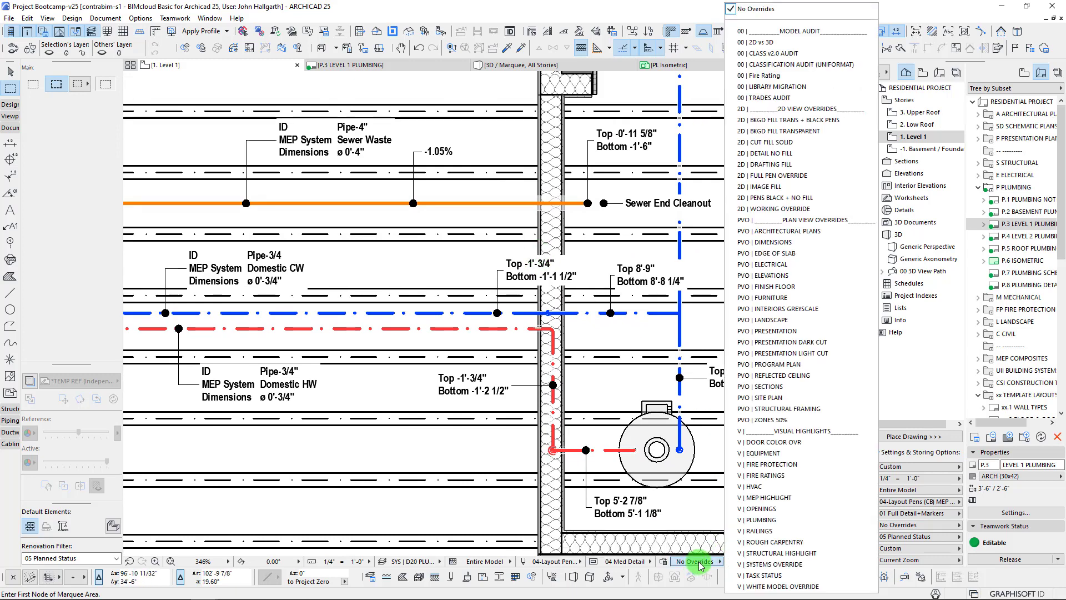
pyautogui.click(699, 561)
pyautogui.scroll(1, 516, 334)
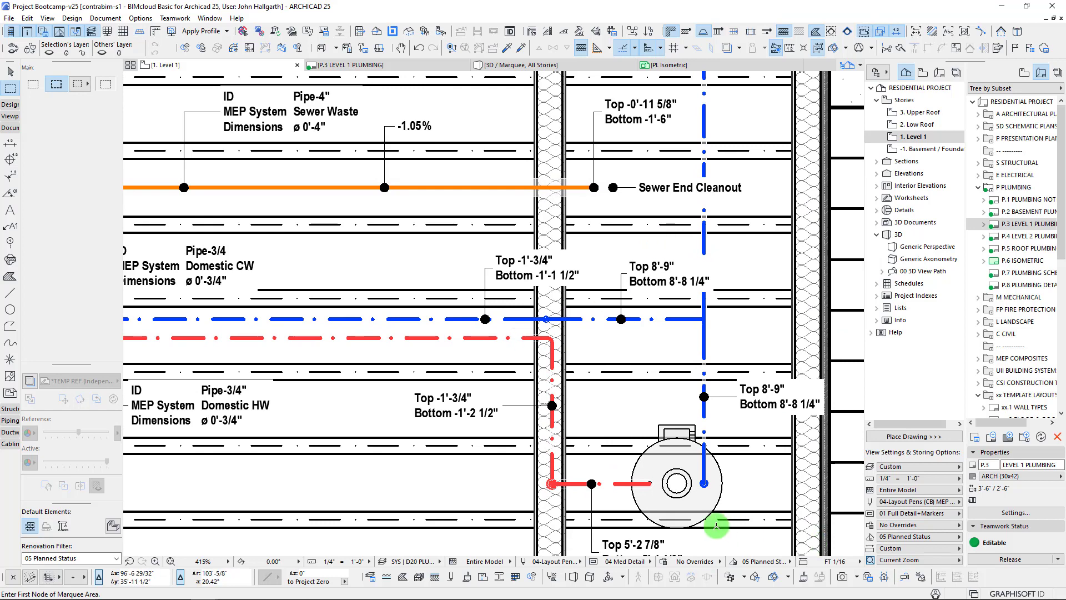
pyautogui.click(701, 561)
pyautogui.click(704, 562)
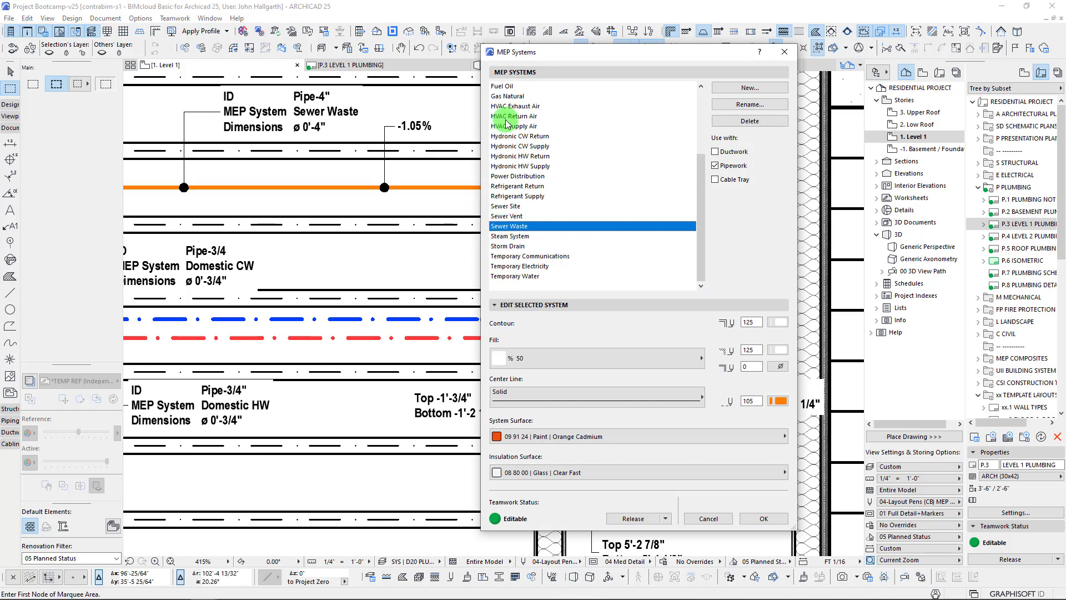
# Set the center lines of the Domestic CW and Domestic HW MEP systems to Solid.
pyautogui.scroll(3, 516, 112)
pyautogui.click(510, 115)
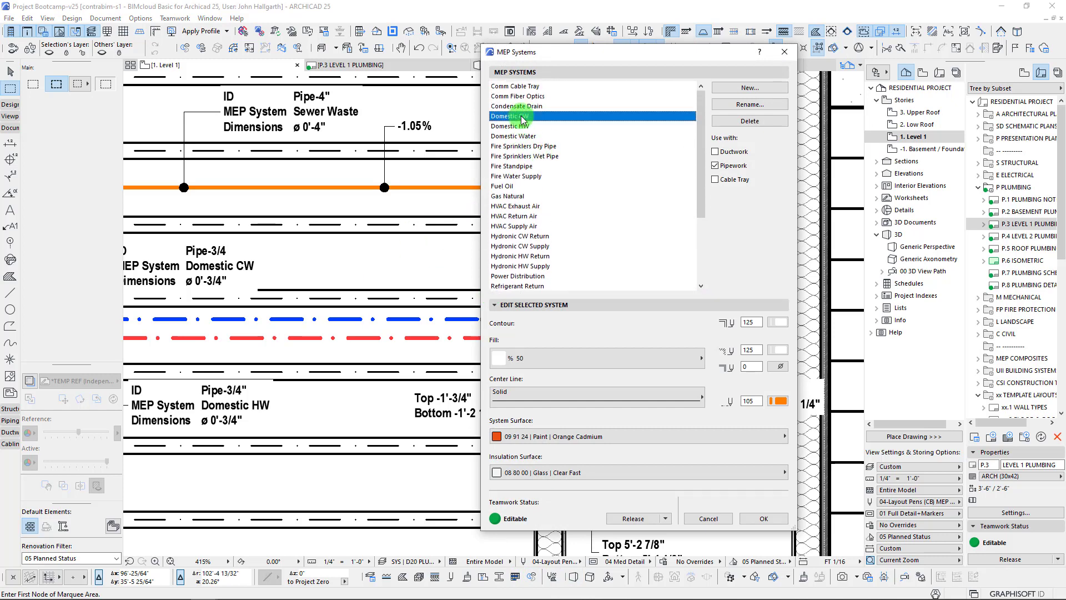
pyautogui.click(674, 397)
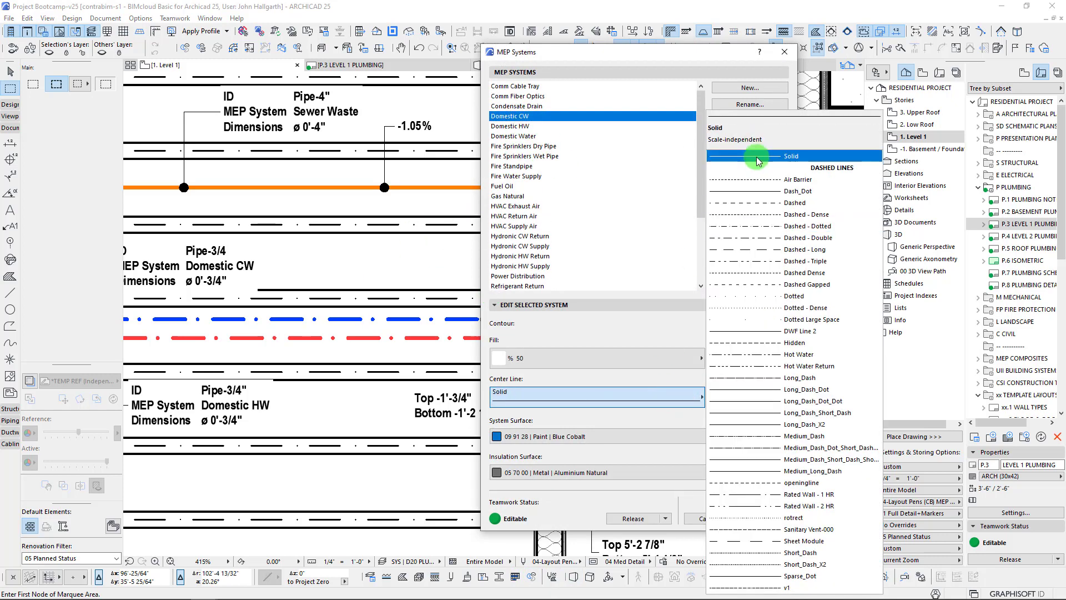
pyautogui.click(758, 160)
pyautogui.click(509, 126)
pyautogui.click(644, 402)
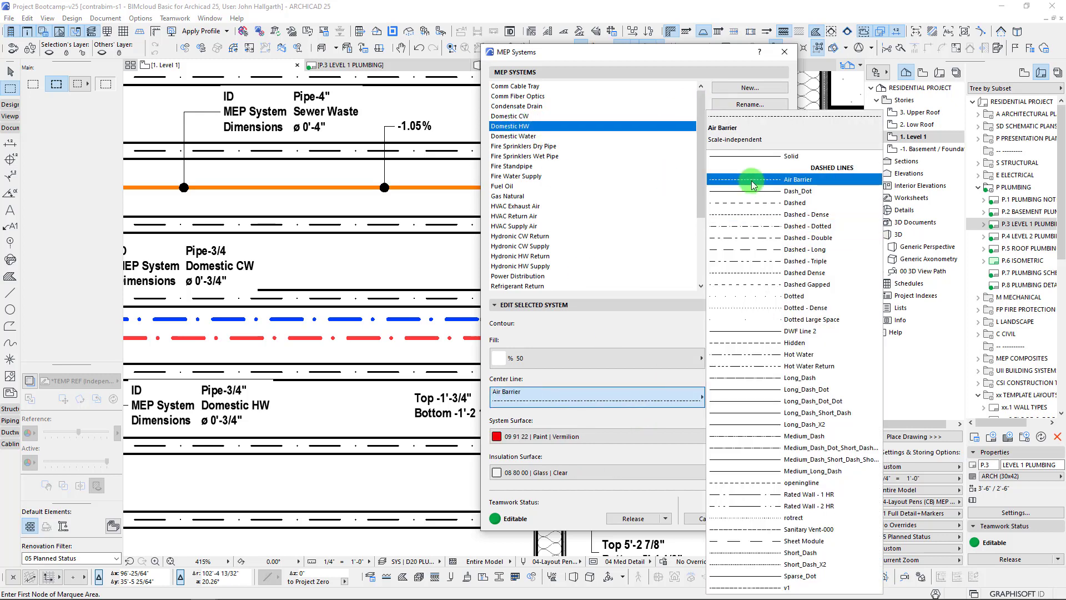
pyautogui.click(757, 155)
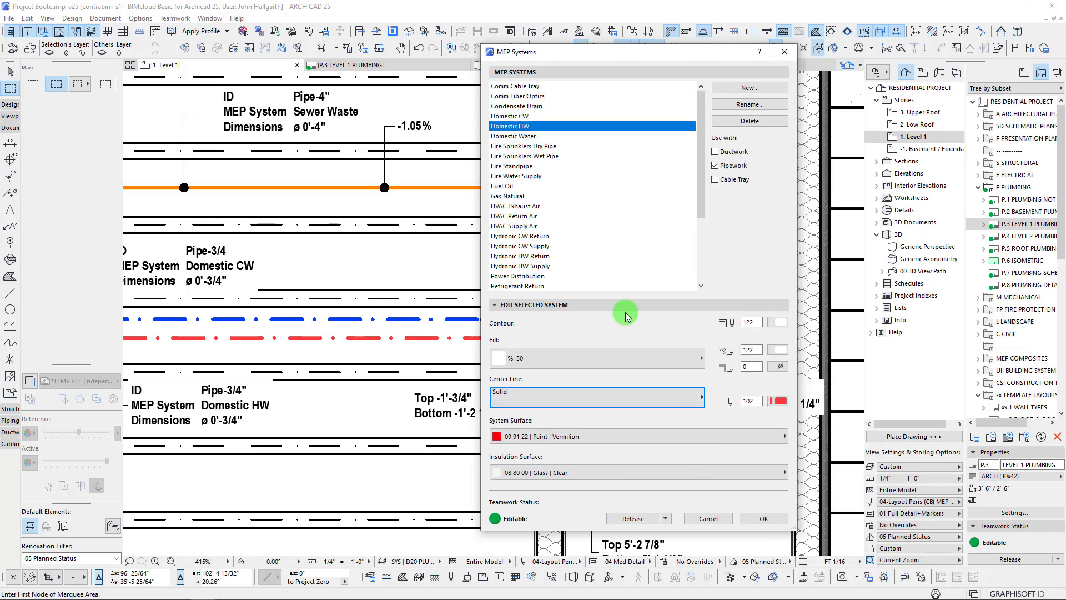
pyautogui.click(768, 508)
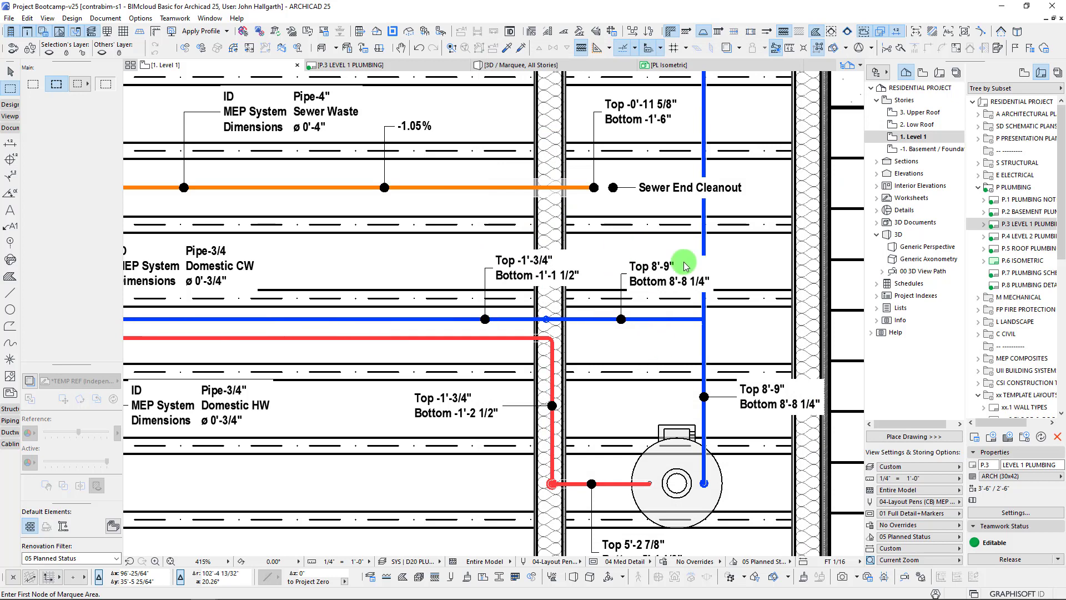
# Apply the V | PLUMBING graphic override combination to the Level 1 plan.
pyautogui.scroll(-2, 425, 245)
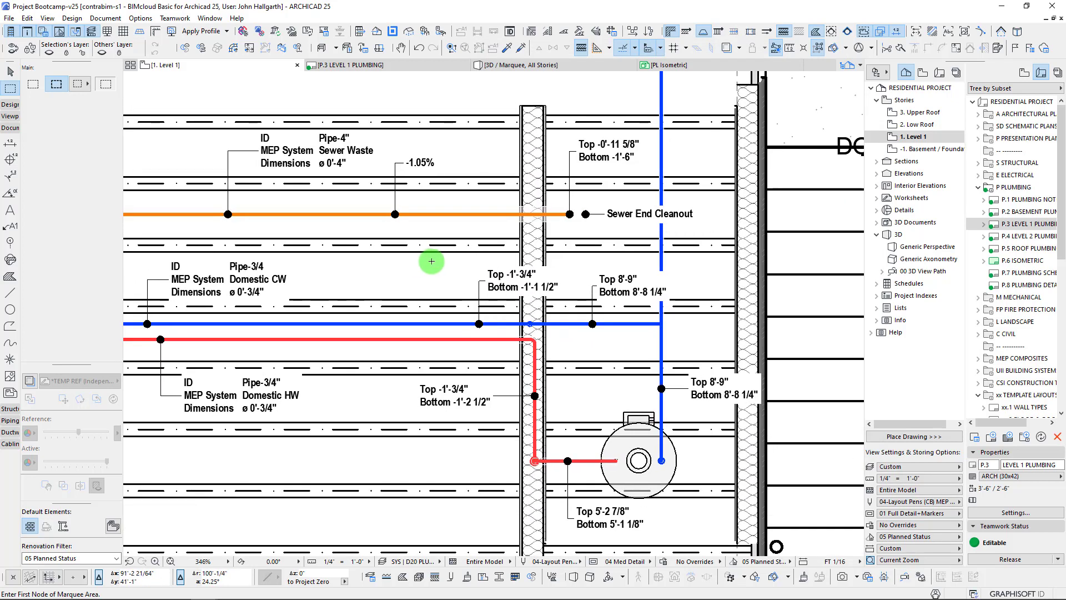
pyautogui.click(695, 562)
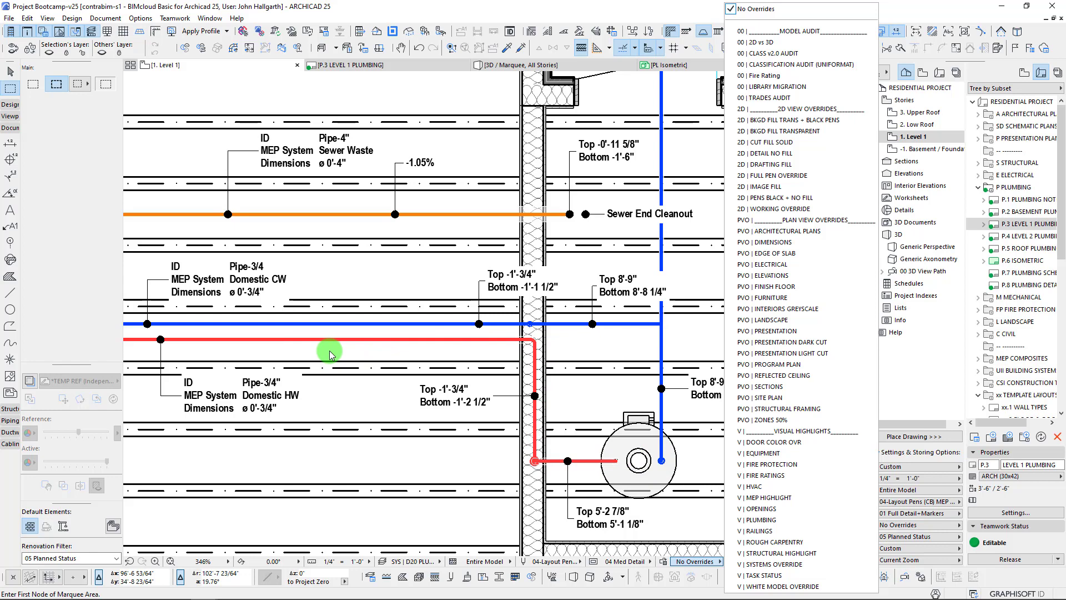
pyautogui.click(755, 519)
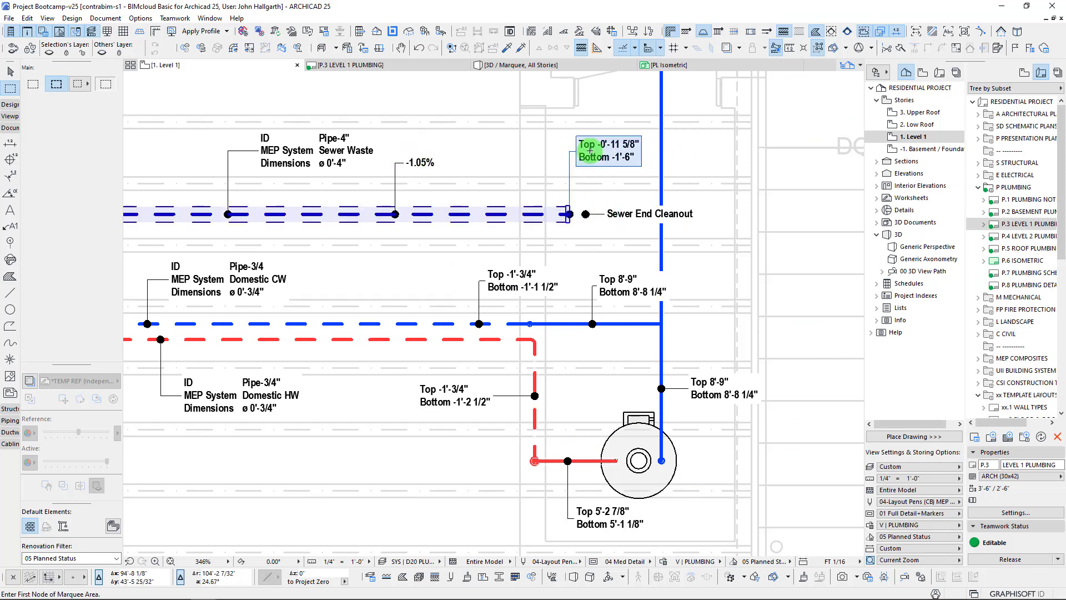
# Select the 4-inch sewer waste pipe to examine its line style and elevation label along its run, then deselect it.
pyautogui.keyDown('shift'); pyautogui.click(606, 150); pyautogui.keyUp('shift')
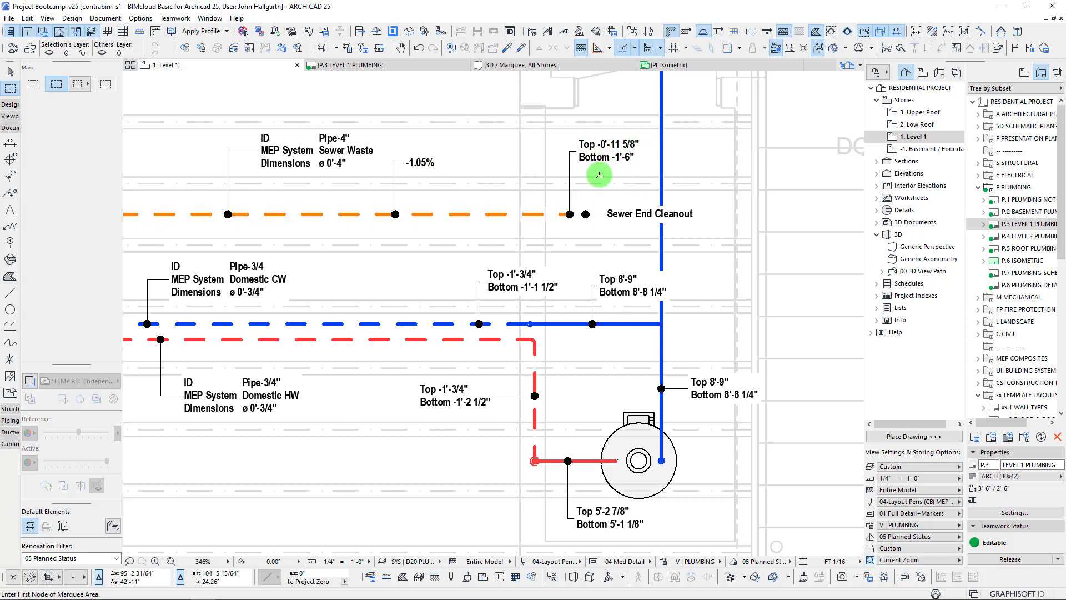
pyautogui.click(554, 215)
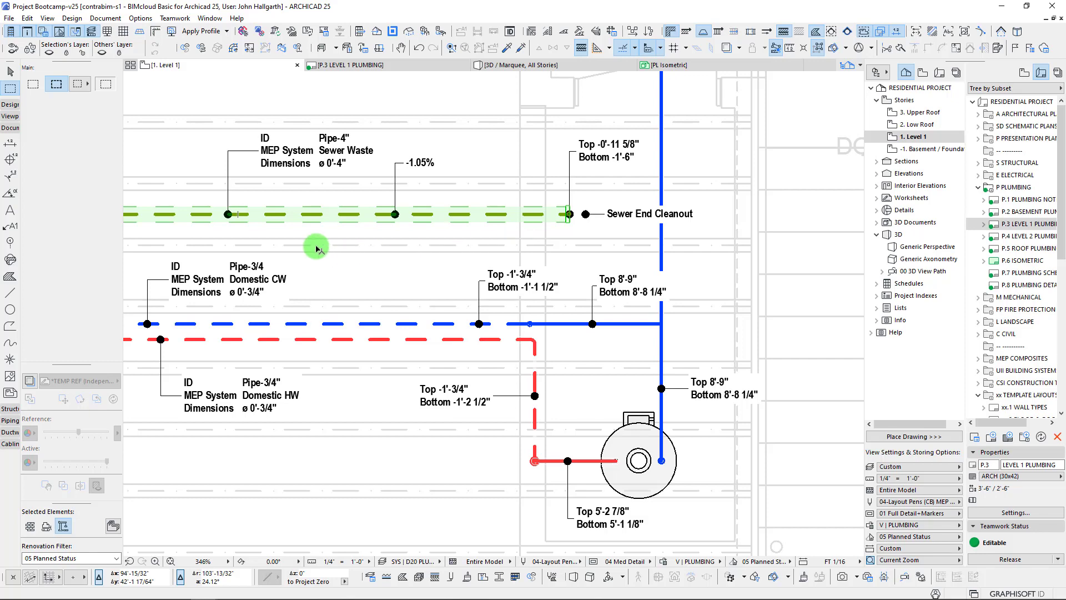
pyautogui.scroll(-2, 314, 246)
pyautogui.moveTo(202, 233); pyautogui.dragTo(389, 267, button='middle')
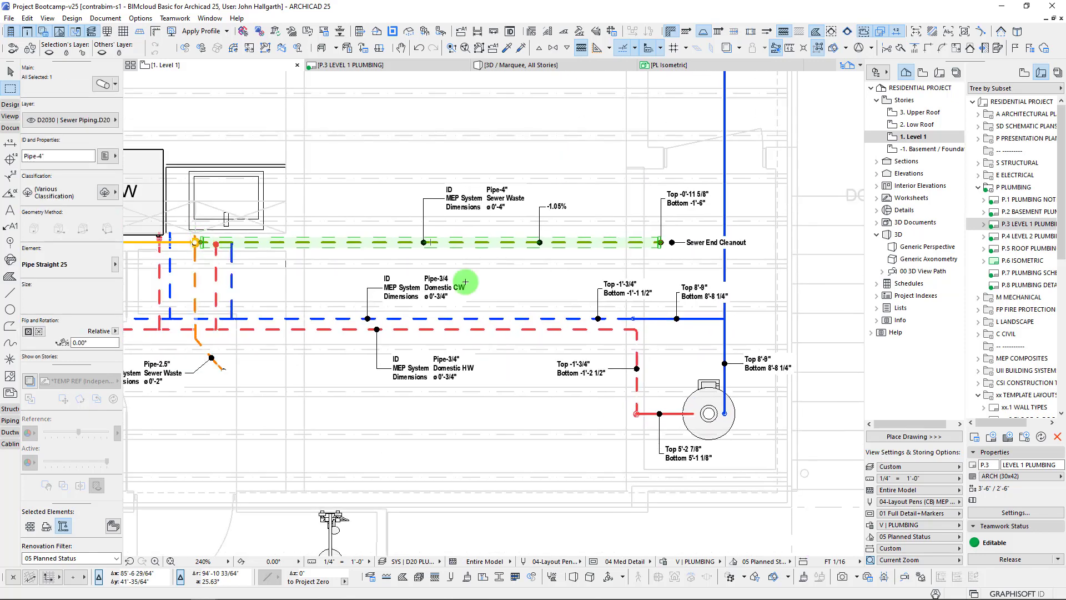
pyautogui.scroll(6, 715, 200)
pyautogui.scroll(-4, 656, 201)
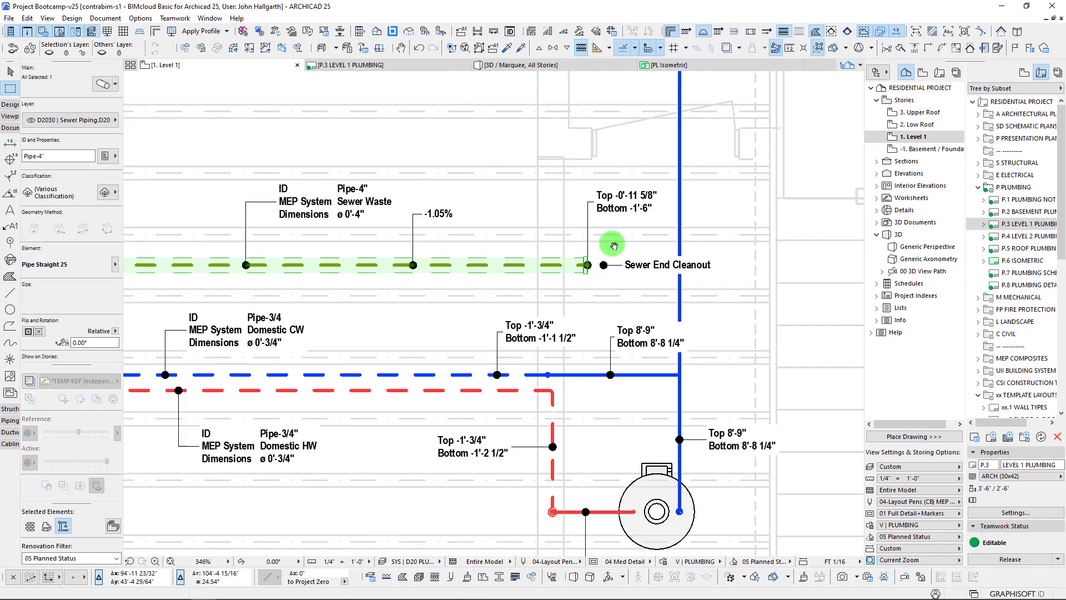
pyautogui.press('Escape')
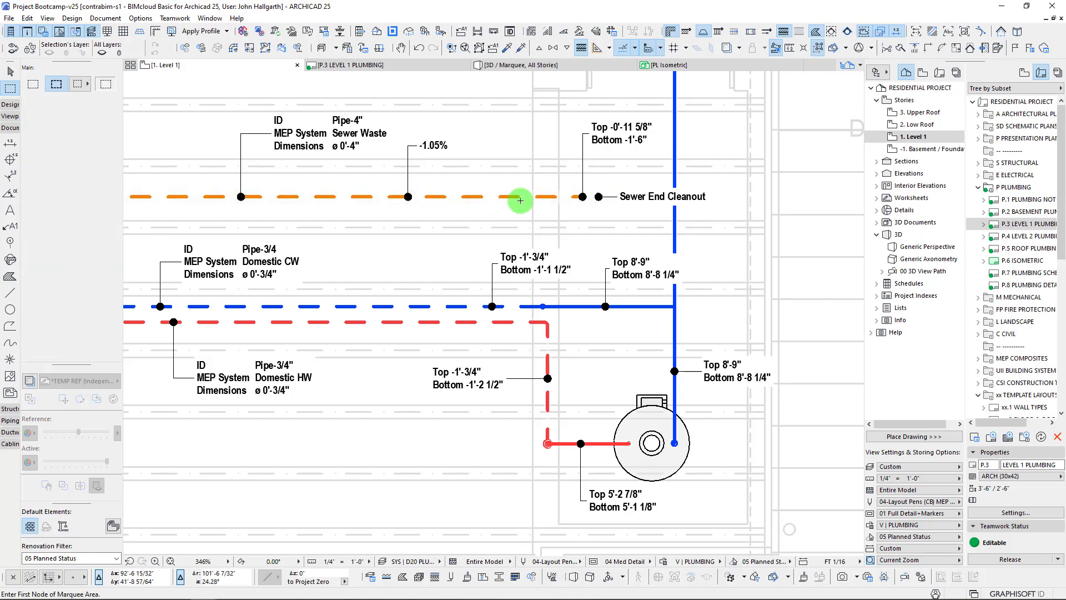
pyautogui.click(505, 197)
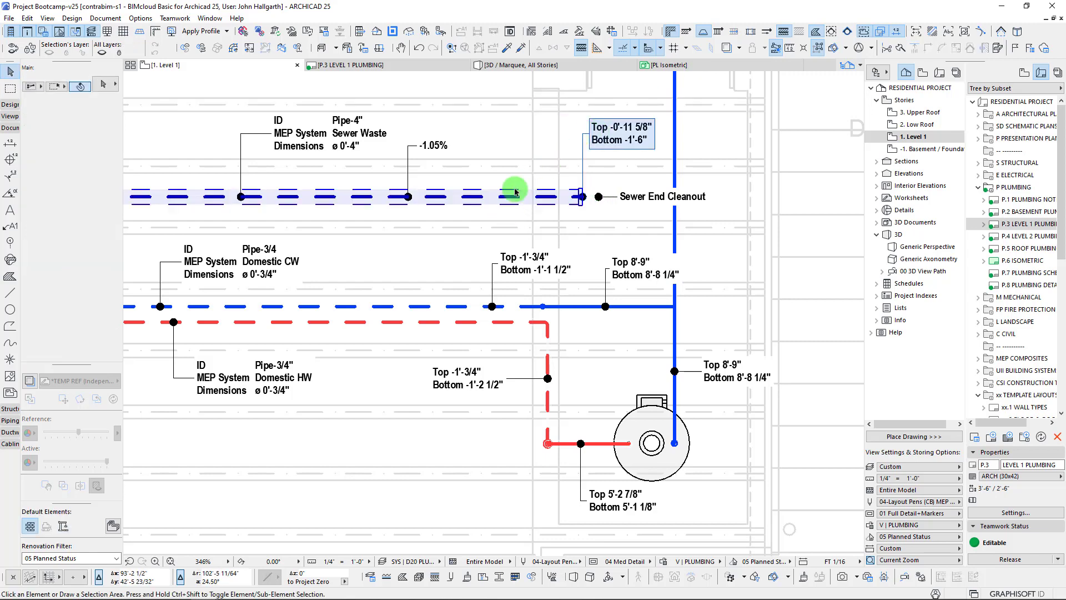
pyautogui.click(522, 208)
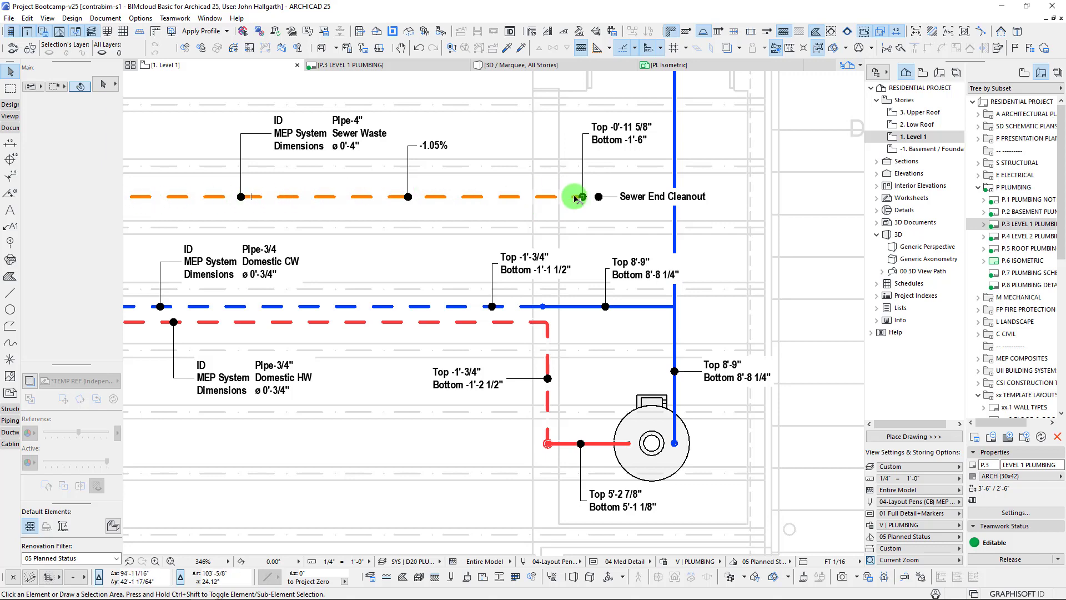
# Inspect the domestic hot and cold water lines and their elevation labels around the water heater.
pyautogui.scroll(3, 654, 292)
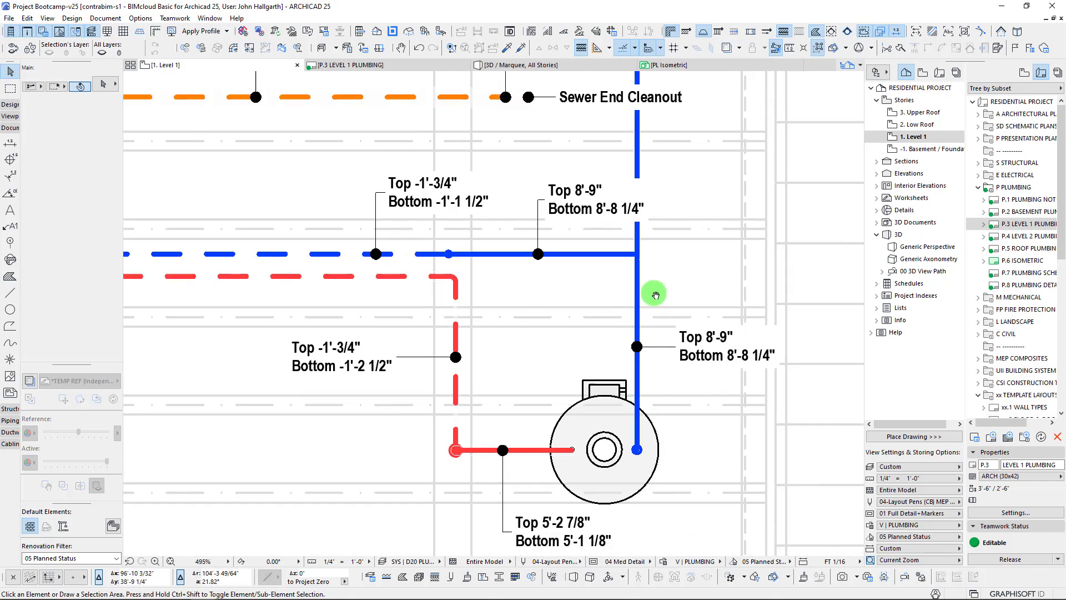
pyautogui.click(489, 394)
pyautogui.click(488, 397)
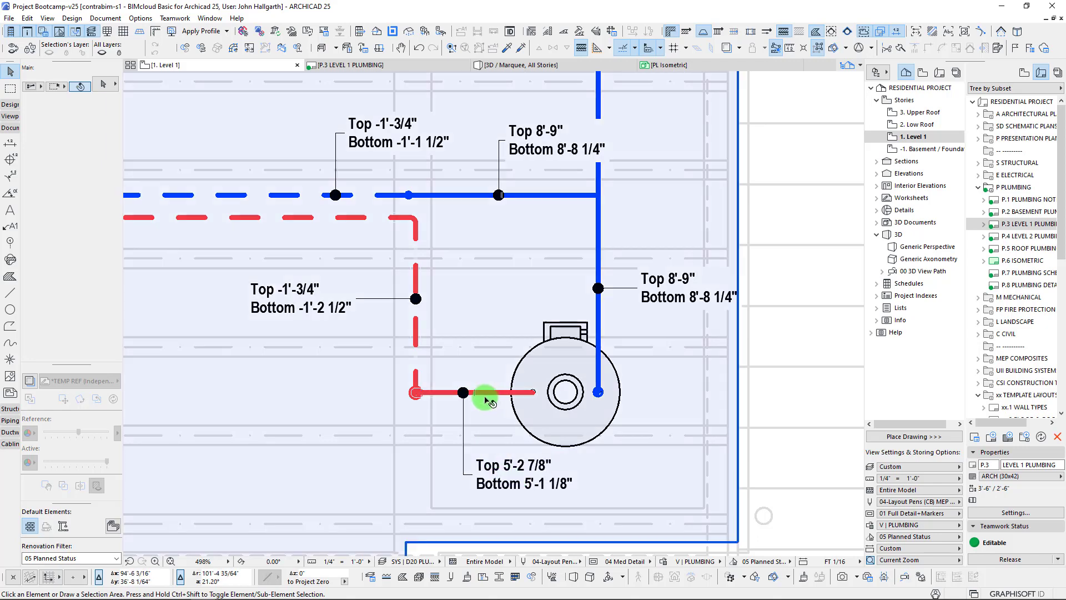
pyautogui.click(512, 479)
pyautogui.press('Escape')
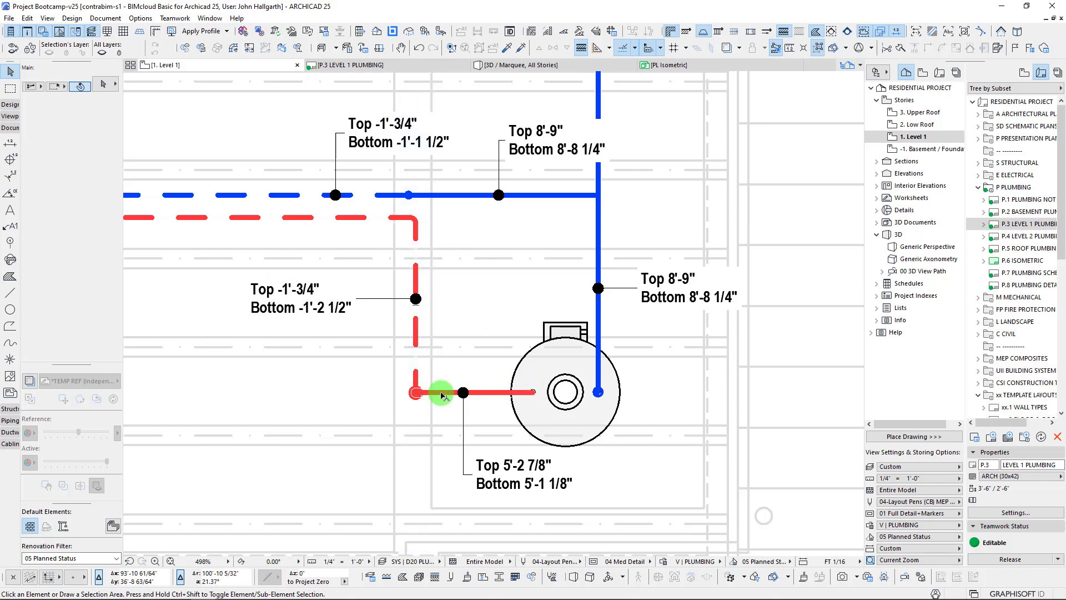
# Open the MEP - Below Line Type rule from the V | PLUMBING graphic override combination.
pyautogui.scroll(-4, 352, 242)
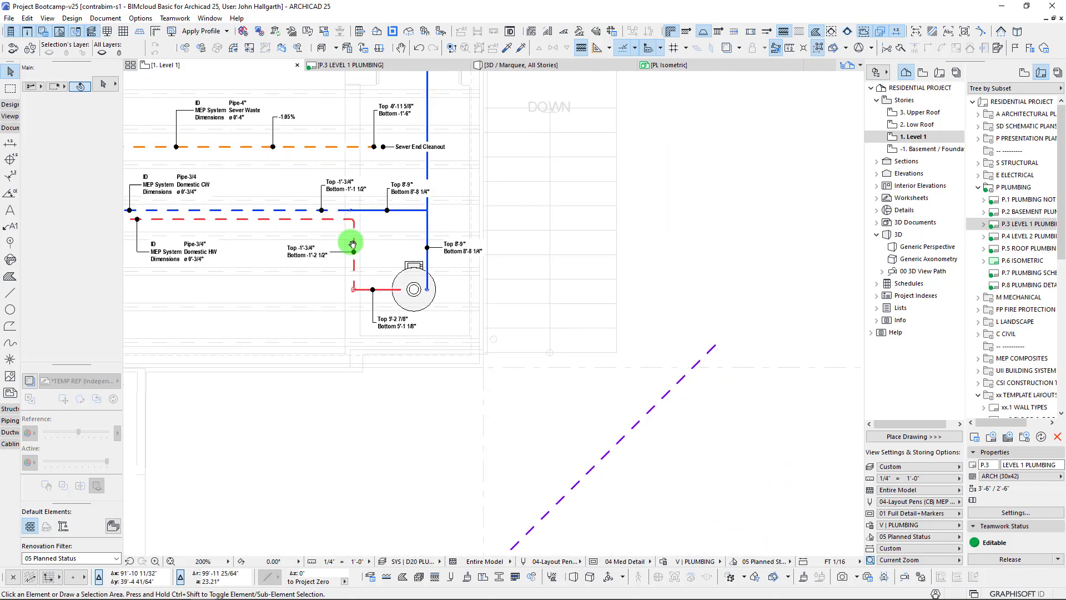
pyautogui.moveTo(352, 242); pyautogui.dragTo(501, 322, button='middle')
pyautogui.scroll(3, 638, 281)
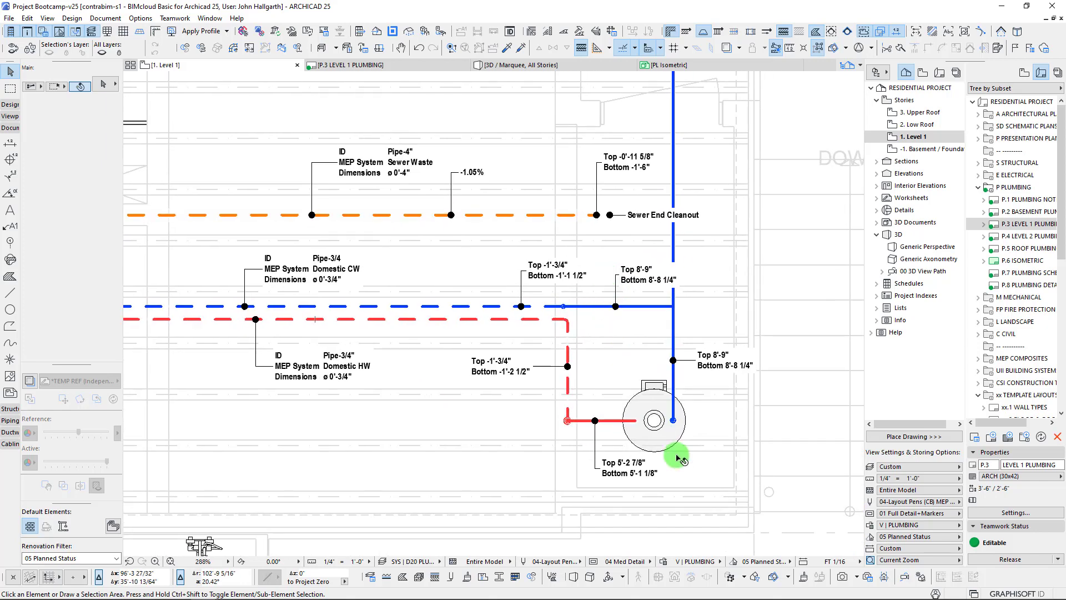
pyautogui.click(668, 562)
pyautogui.click(412, 146)
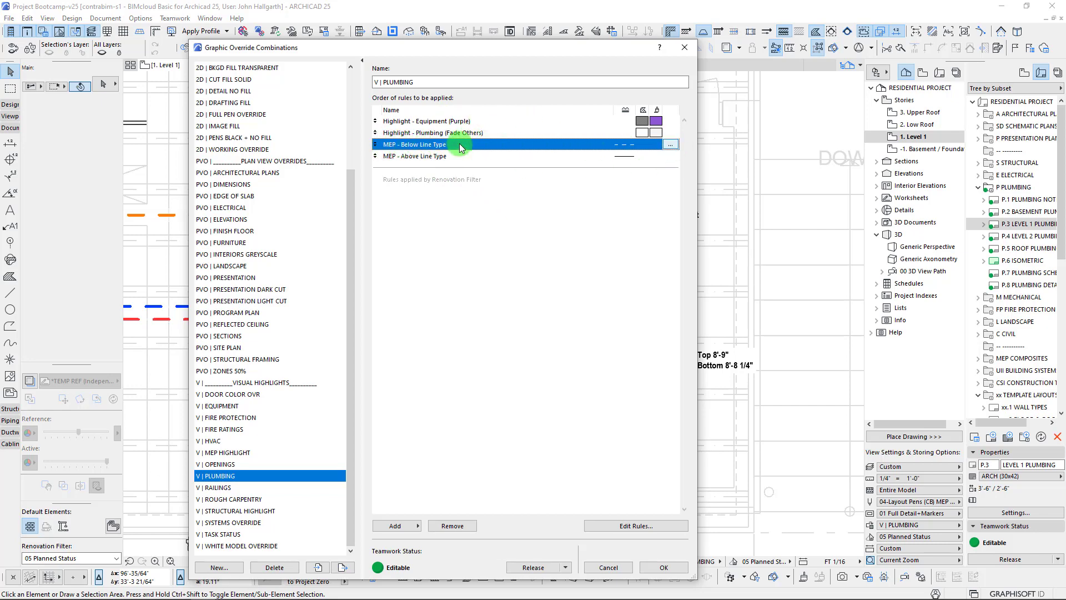
pyautogui.click(671, 145)
pyautogui.moveTo(375, 33); pyautogui.dragTo(151, 78)
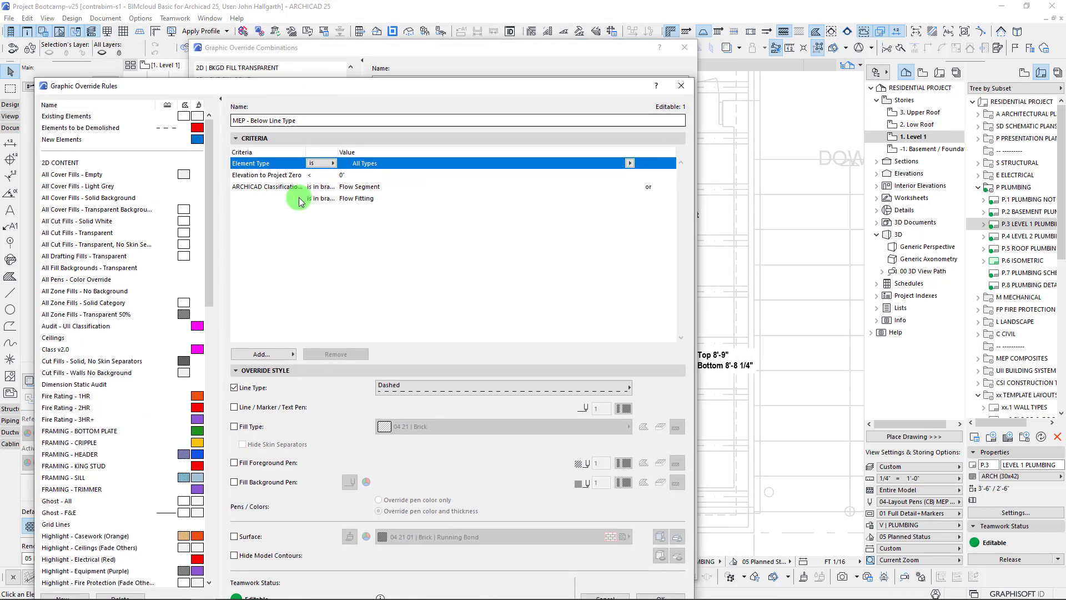
# Review the below-line rule's elevation and classification criteria and its Dashed line type, then close the rule.
pyautogui.click(364, 174)
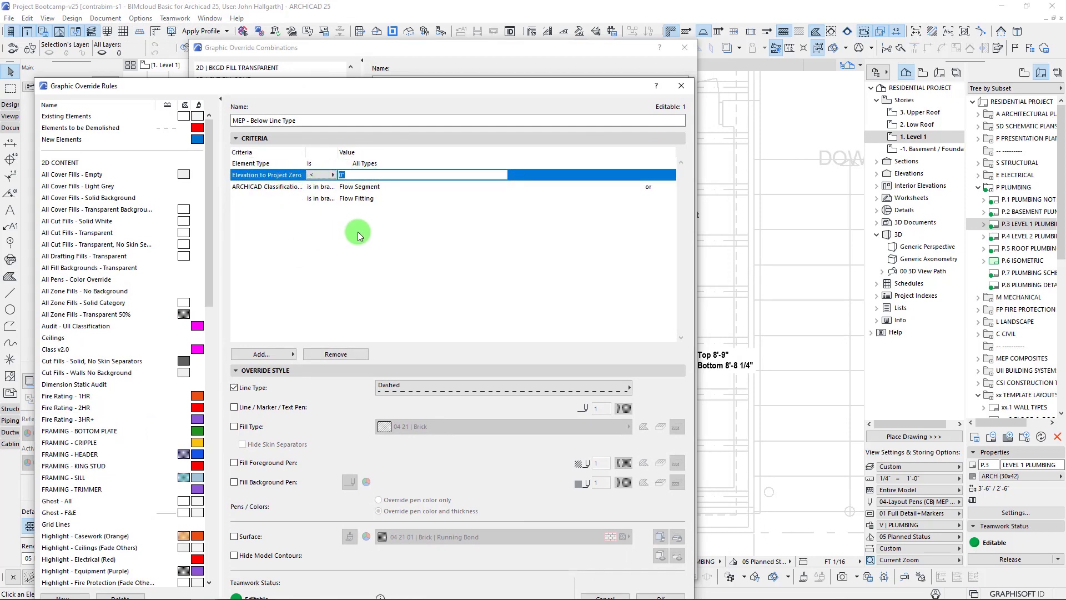
pyautogui.click(358, 188)
pyautogui.click(369, 200)
pyautogui.click(371, 203)
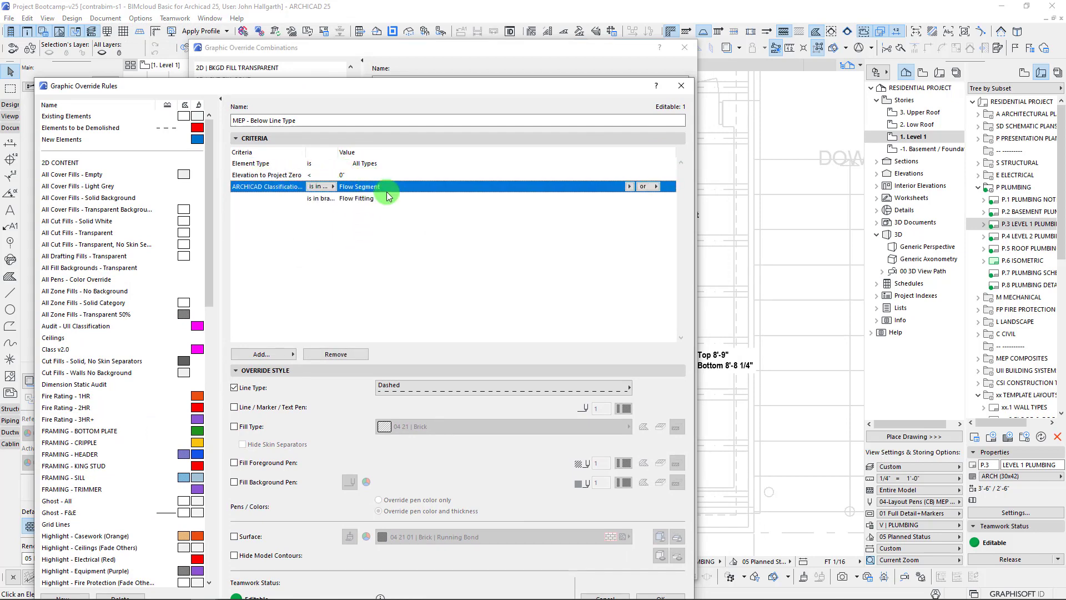
pyautogui.click(444, 390)
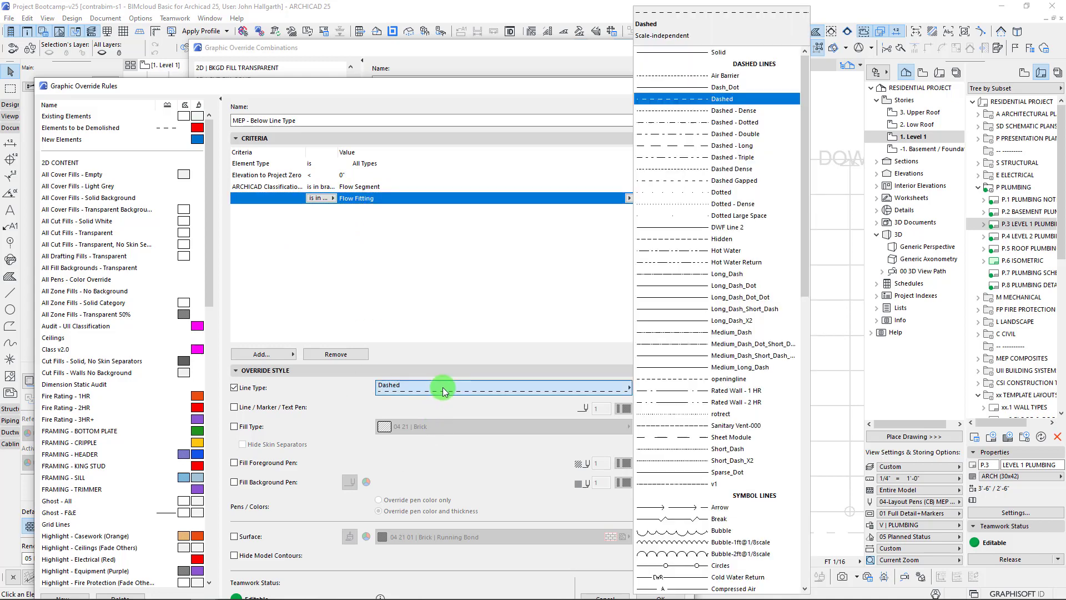
pyautogui.click(710, 99)
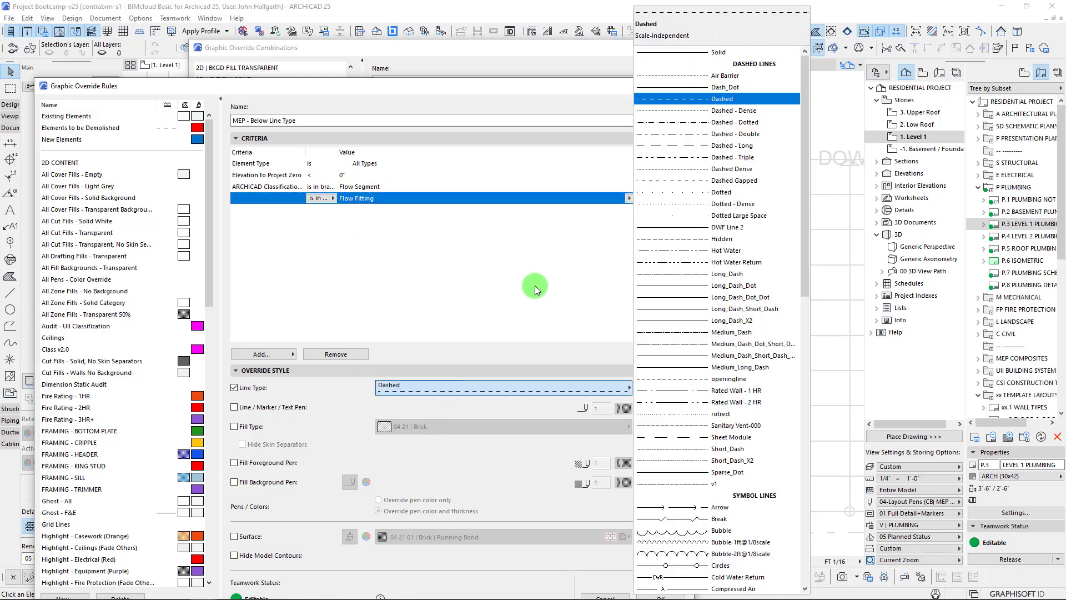
pyautogui.moveTo(440, 87); pyautogui.dragTo(434, 40)
pyautogui.click(667, 552)
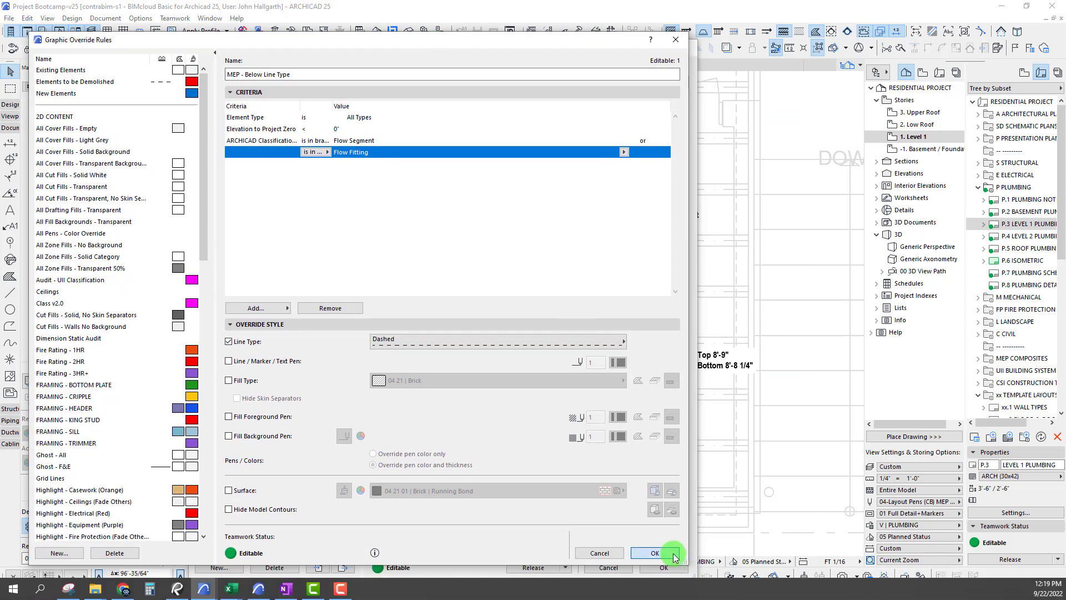
# Open the MEP - Above Line Type rule and review its Elevation to Project Zero criterion.
pyautogui.click(408, 155)
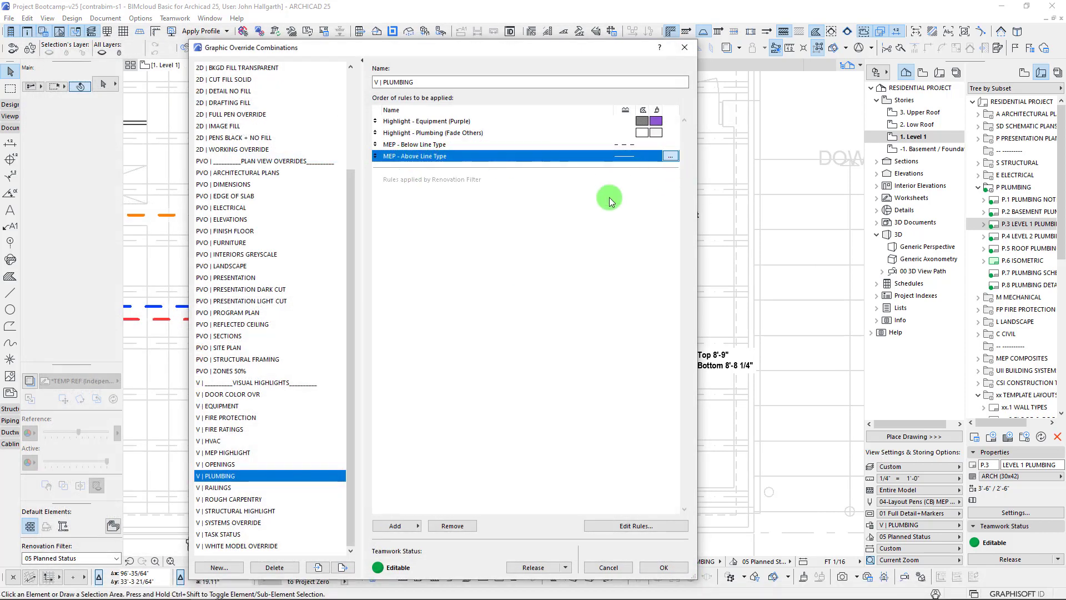
pyautogui.doubleClick(560, 156)
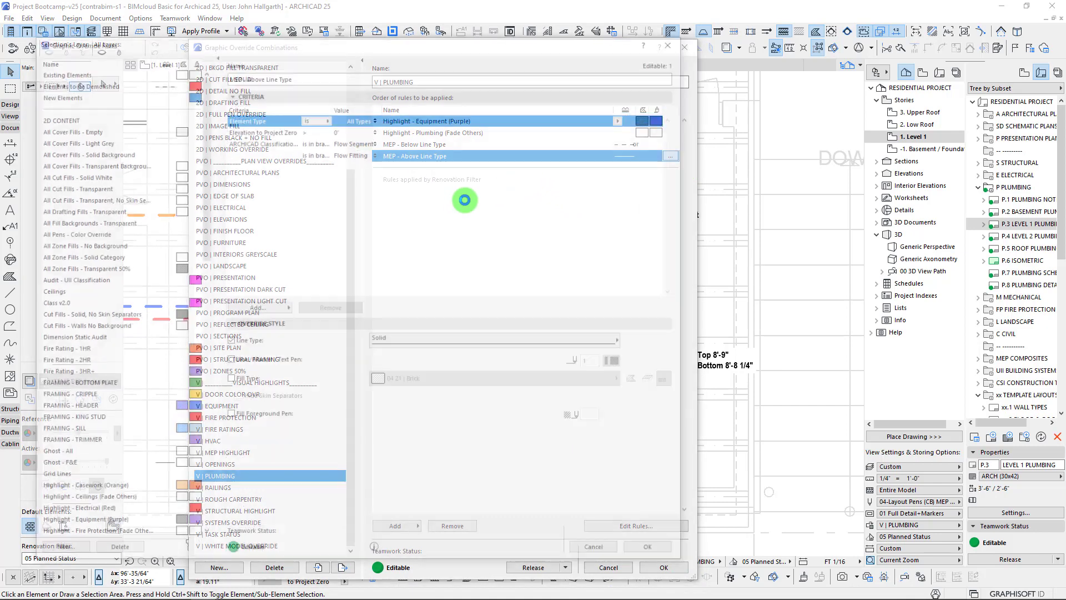
pyautogui.moveTo(436, 52); pyautogui.dragTo(426, 72)
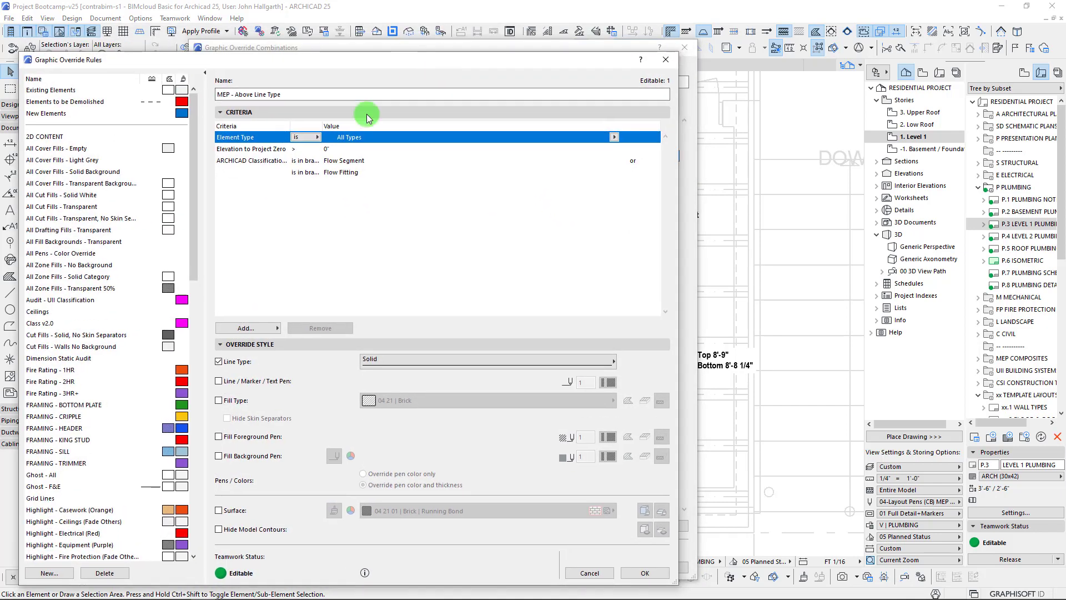
pyautogui.click(314, 150)
pyautogui.doubleClick(335, 150)
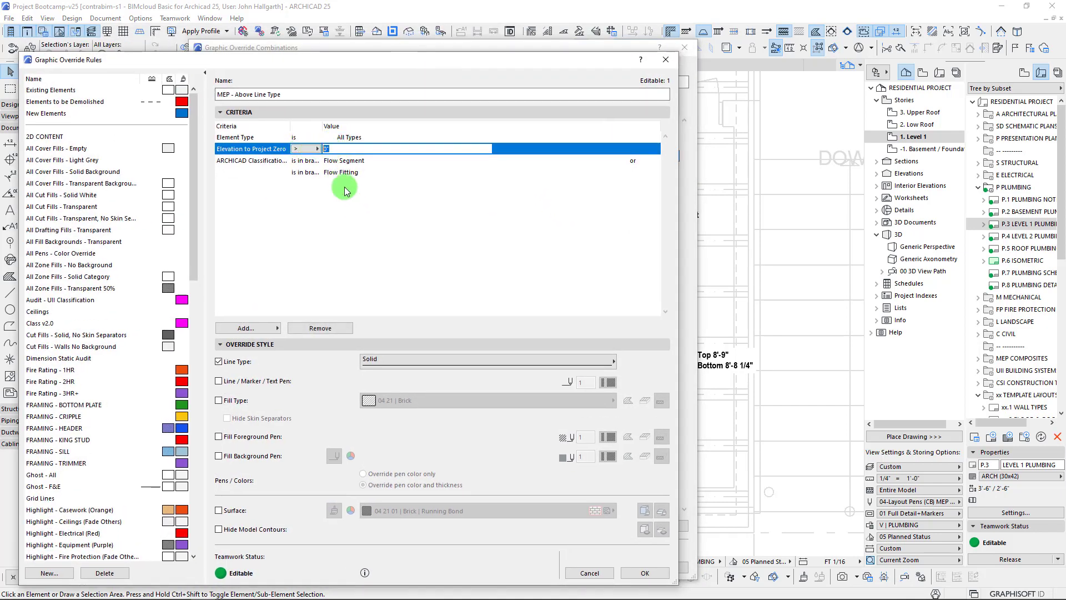
pyautogui.write("0''")
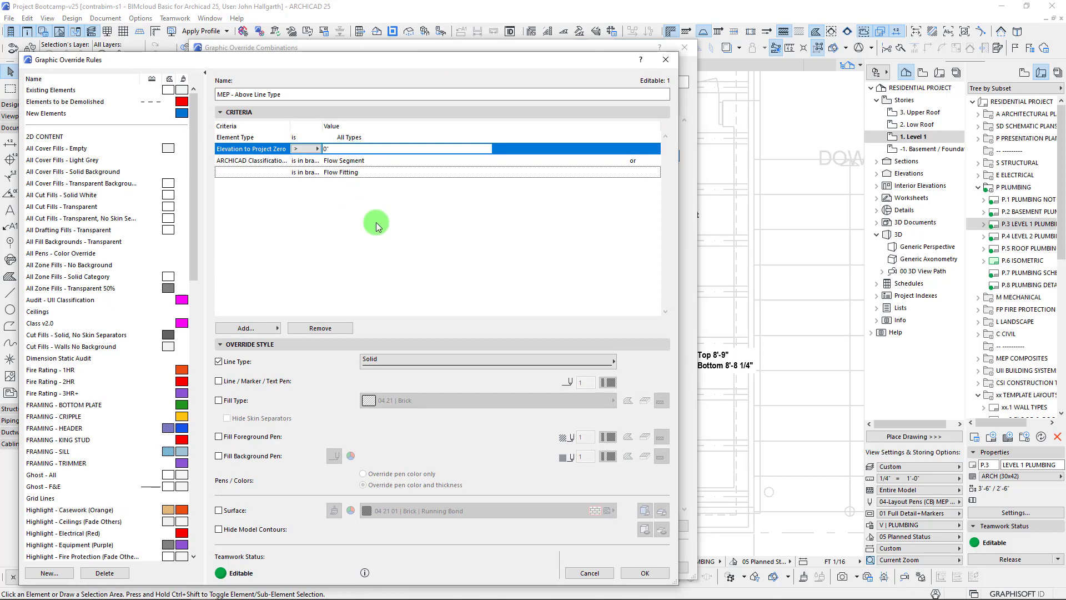
pyautogui.click(331, 149)
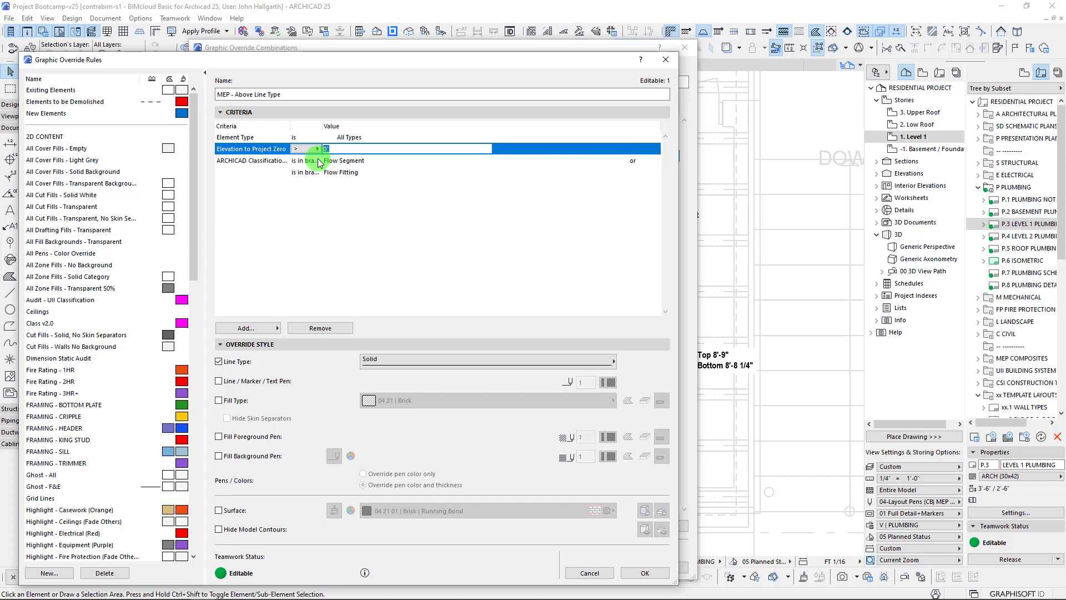
# Browse the line types available for the above-line rule, keep Solid, and close the rule.
pyautogui.click(475, 365)
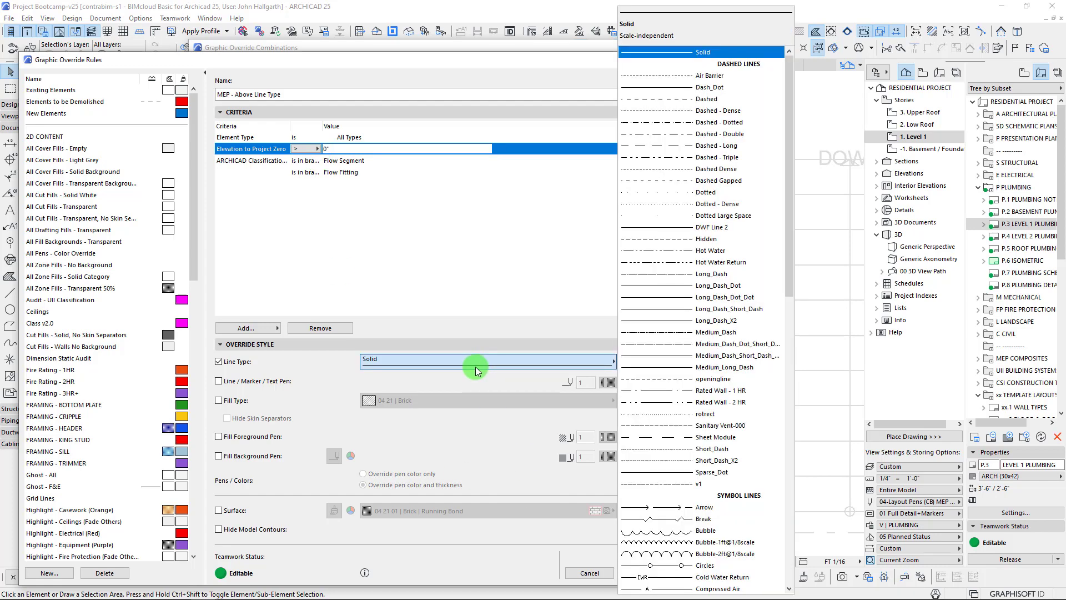
pyautogui.scroll(-10, 719, 499)
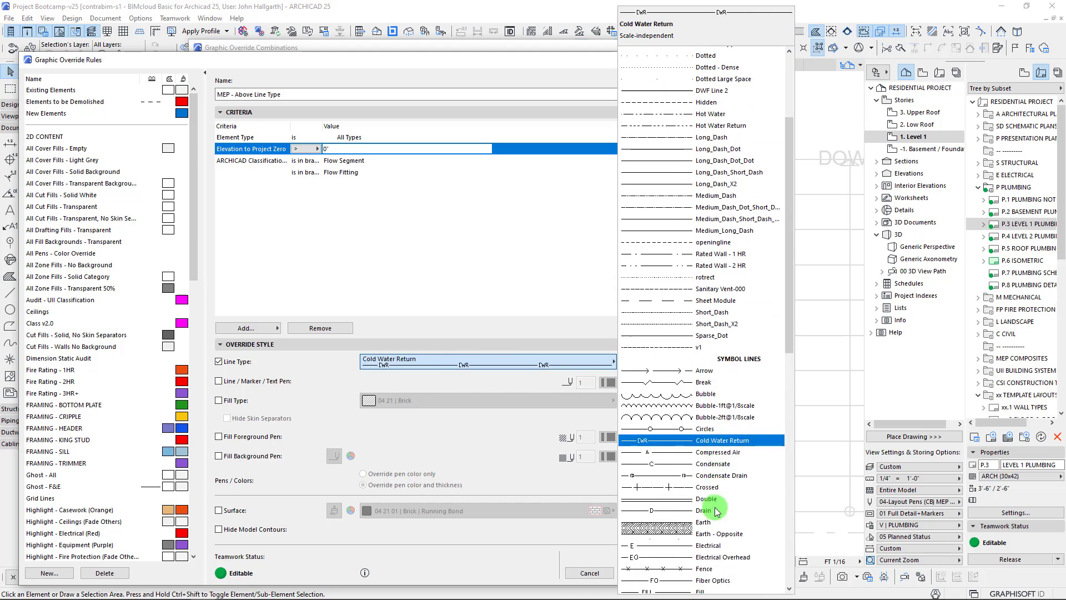
pyautogui.click(474, 363)
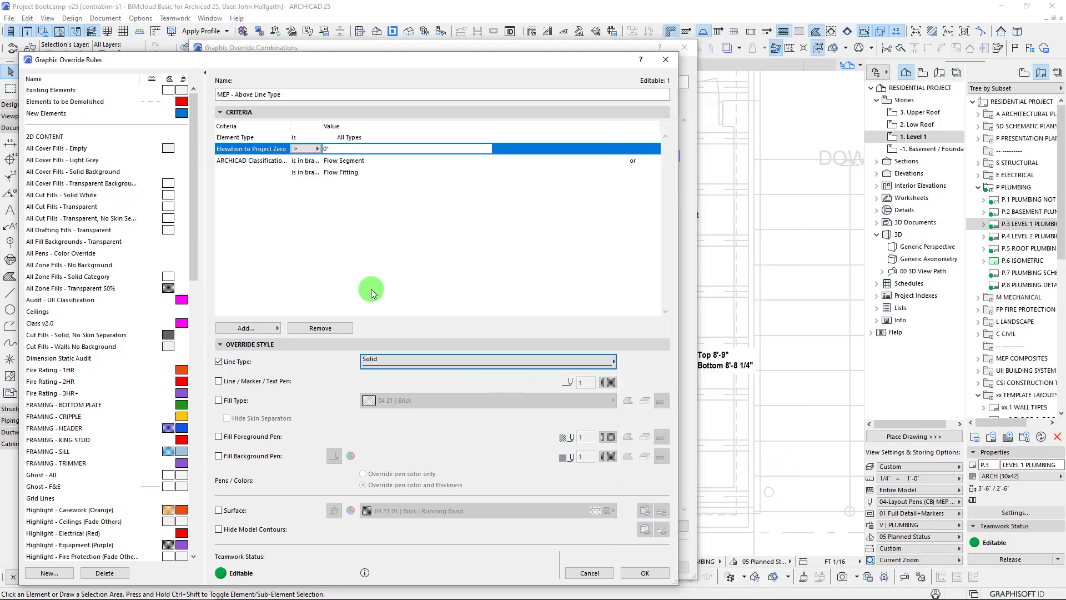
pyautogui.moveTo(346, 60); pyautogui.dragTo(437, 42)
pyautogui.click(698, 555)
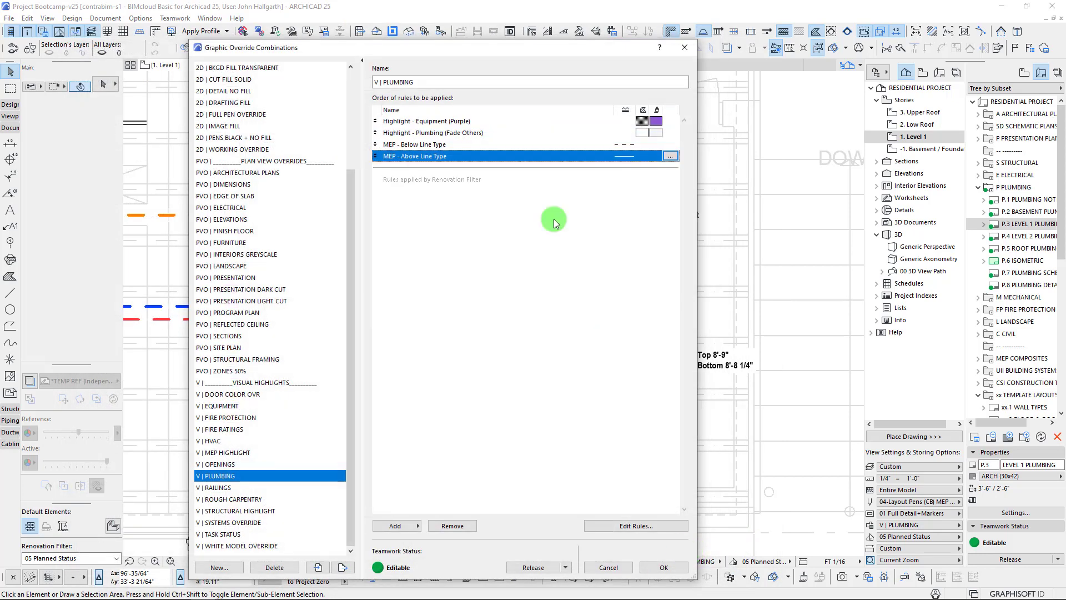
# Reopen the MEP - Below Line Type rule within the V | PLUMBING combination for editing.
pyautogui.moveTo(507, 45); pyautogui.dragTo(448, 53)
pyautogui.click(366, 149)
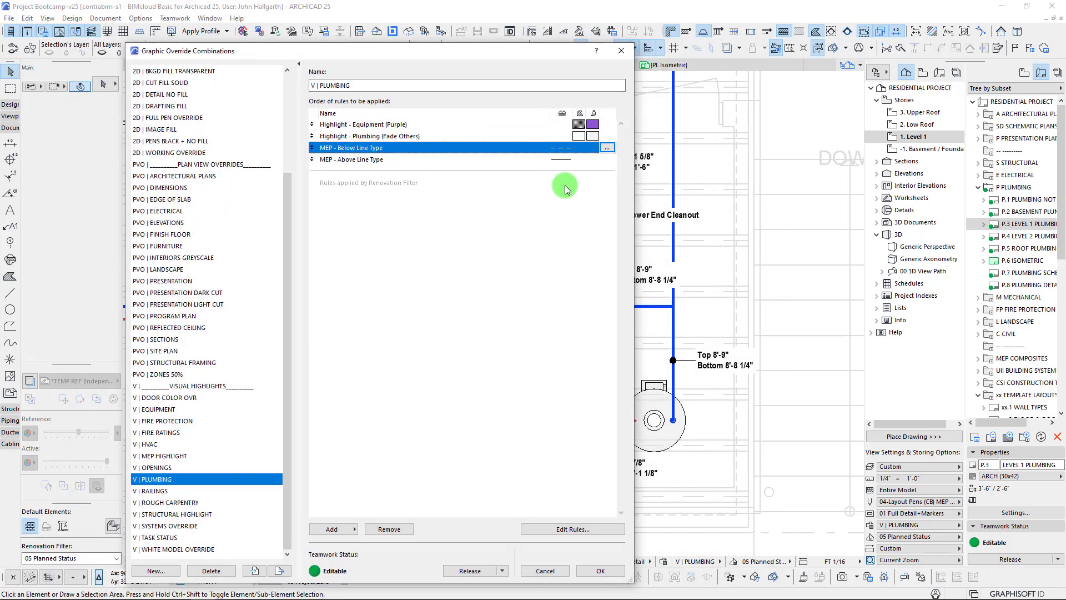
pyautogui.moveTo(541, 50); pyautogui.dragTo(526, 26)
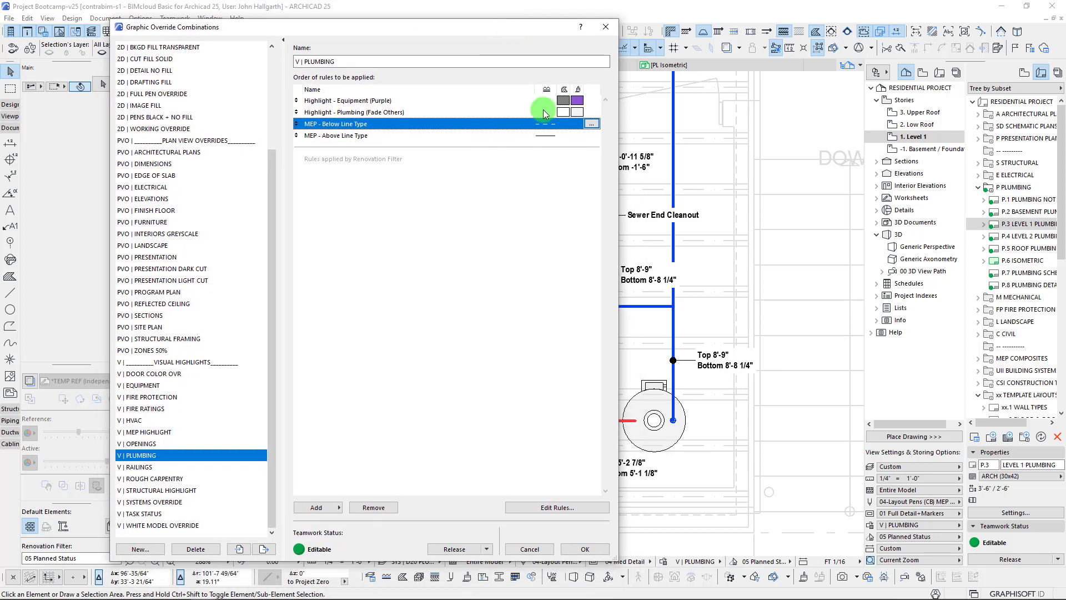
pyautogui.click(590, 124)
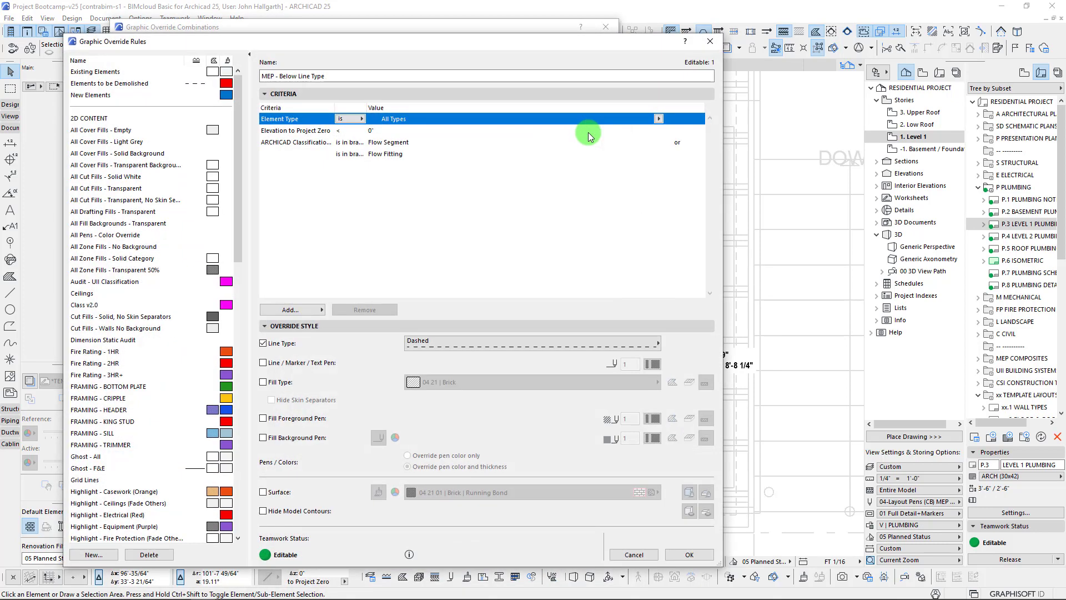
pyautogui.moveTo(439, 33); pyautogui.dragTo(413, 33)
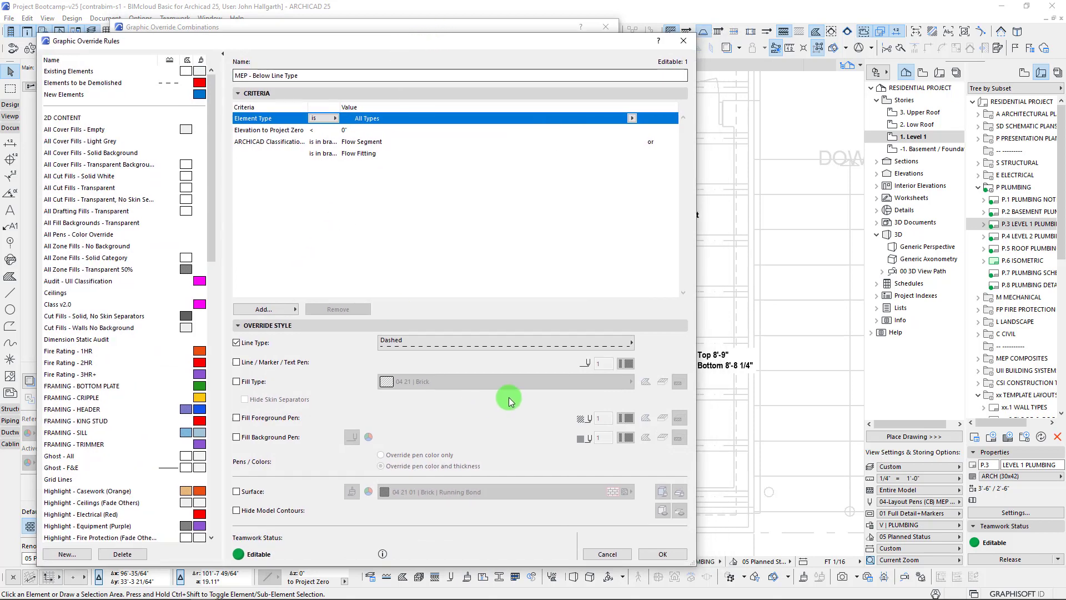
# Set the below-line rule's line type to Sanitary Sewer - Below Floor and apply the changes to the plan.
pyautogui.click(528, 342)
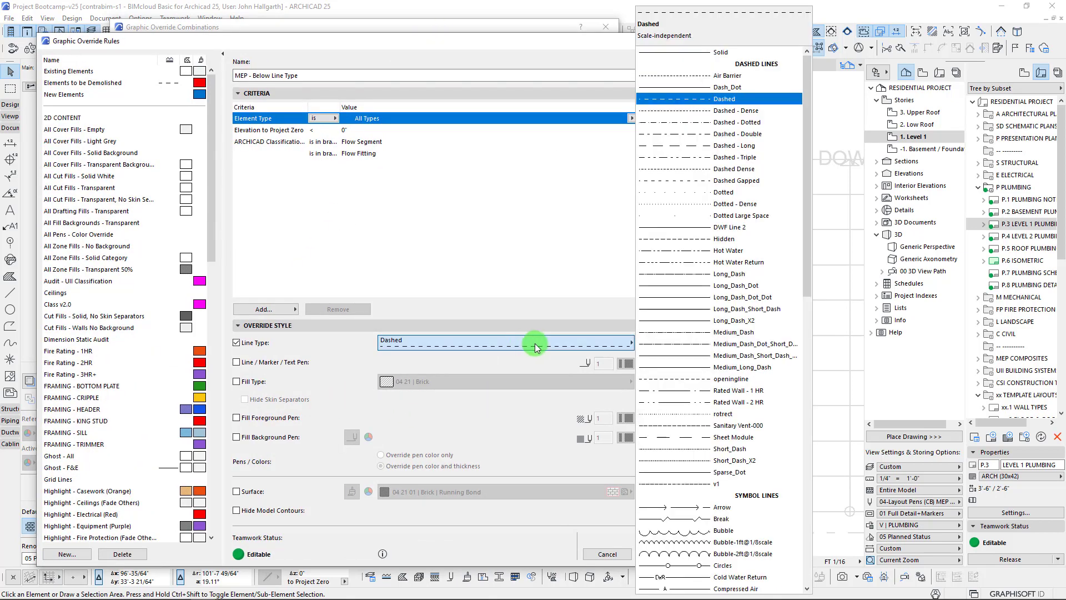
pyautogui.moveTo(806, 256); pyautogui.dragTo(799, 425)
pyautogui.click(794, 426)
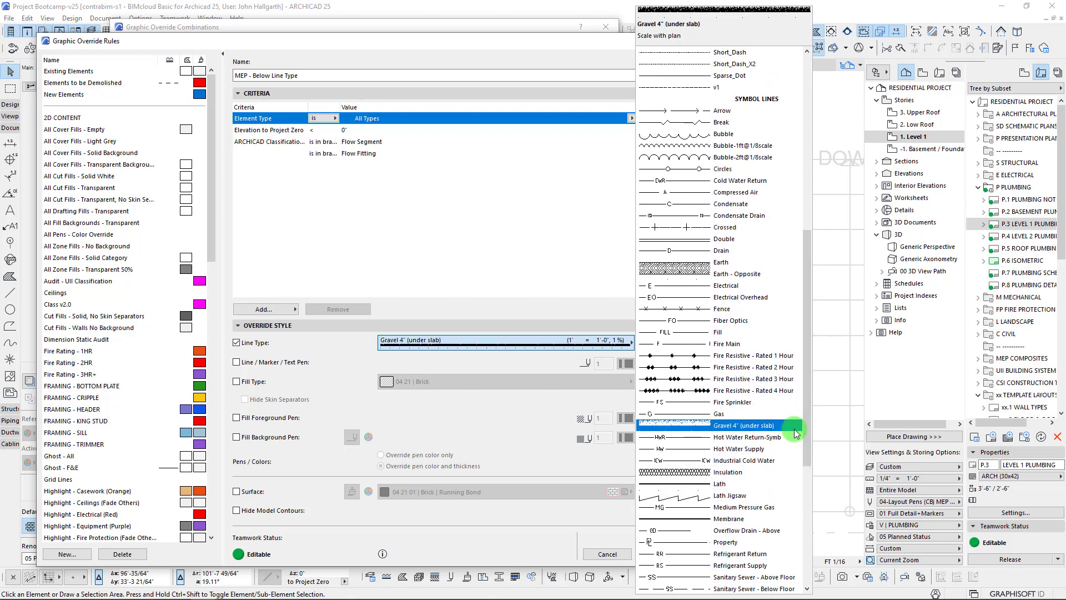
pyautogui.press('Home')
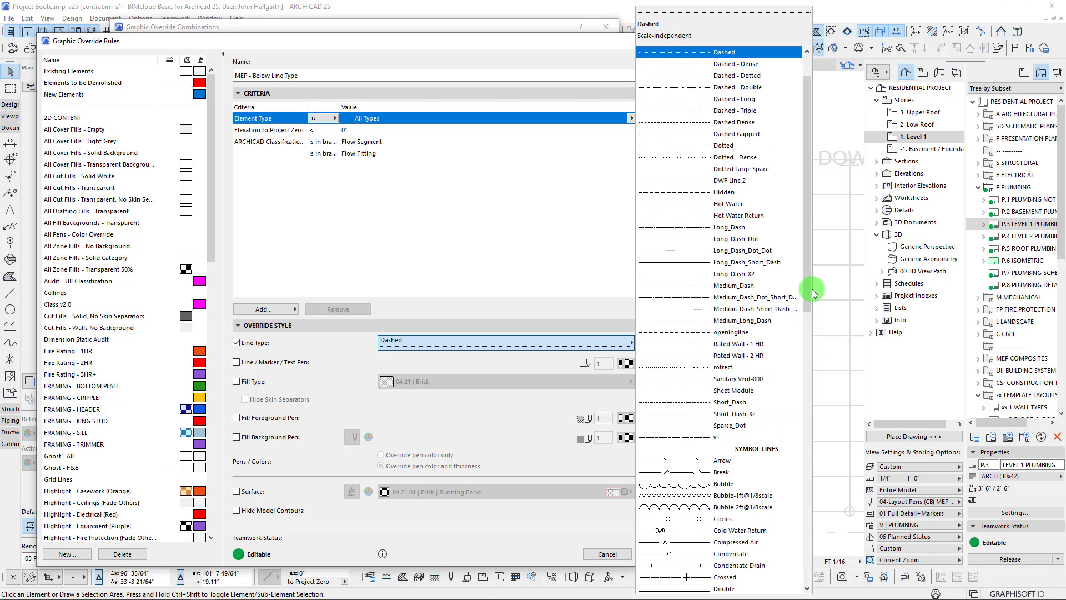
pyautogui.moveTo(807, 305); pyautogui.dragTo(806, 538)
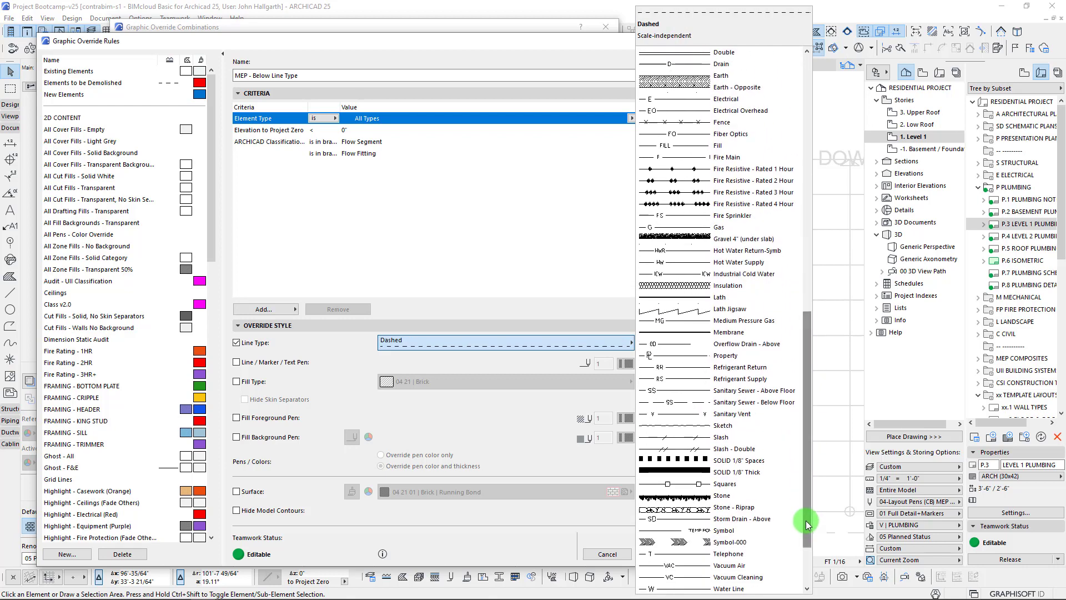
pyautogui.click(800, 536)
pyautogui.click(744, 390)
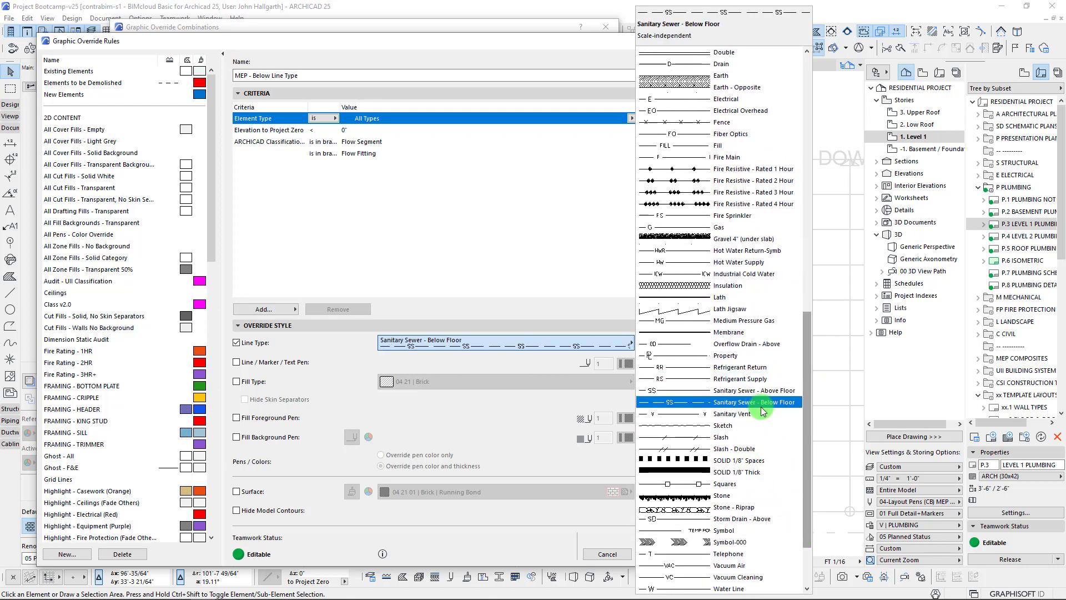
pyautogui.click(723, 404)
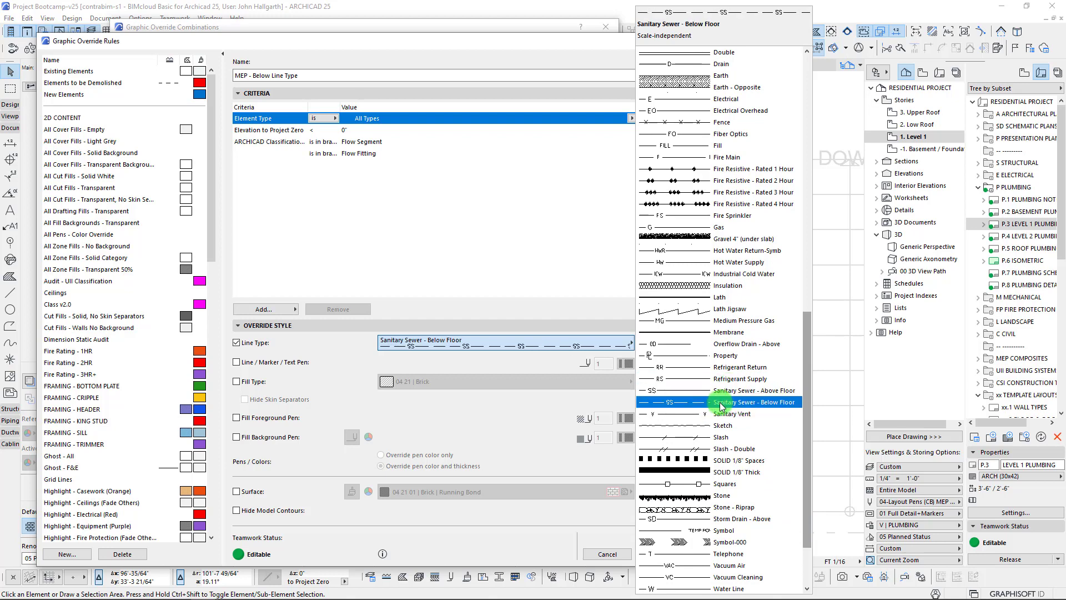
pyautogui.click(547, 352)
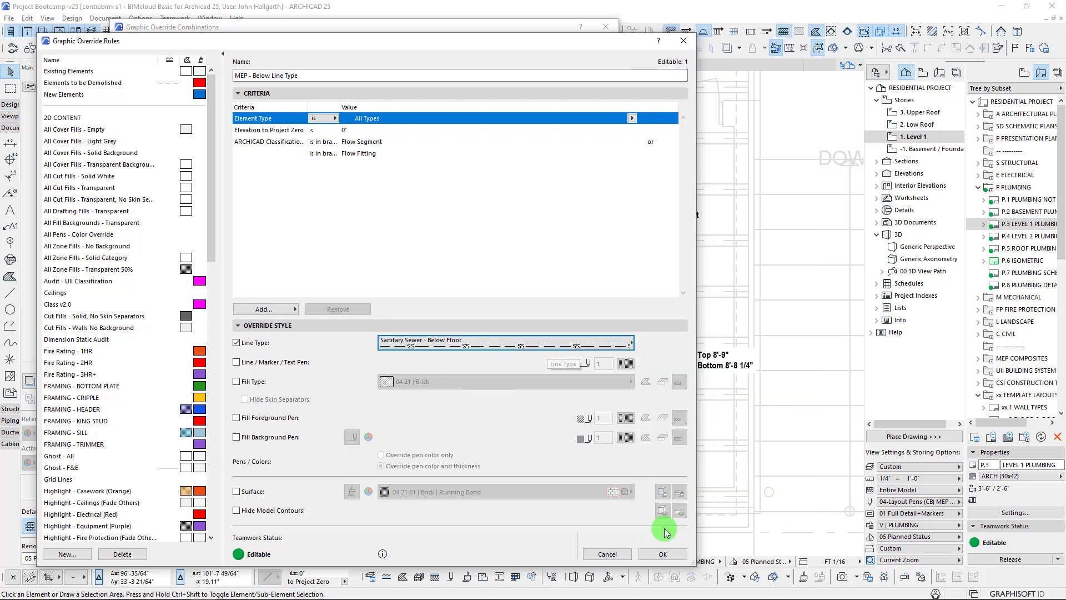
pyautogui.click(664, 554)
pyautogui.click(583, 548)
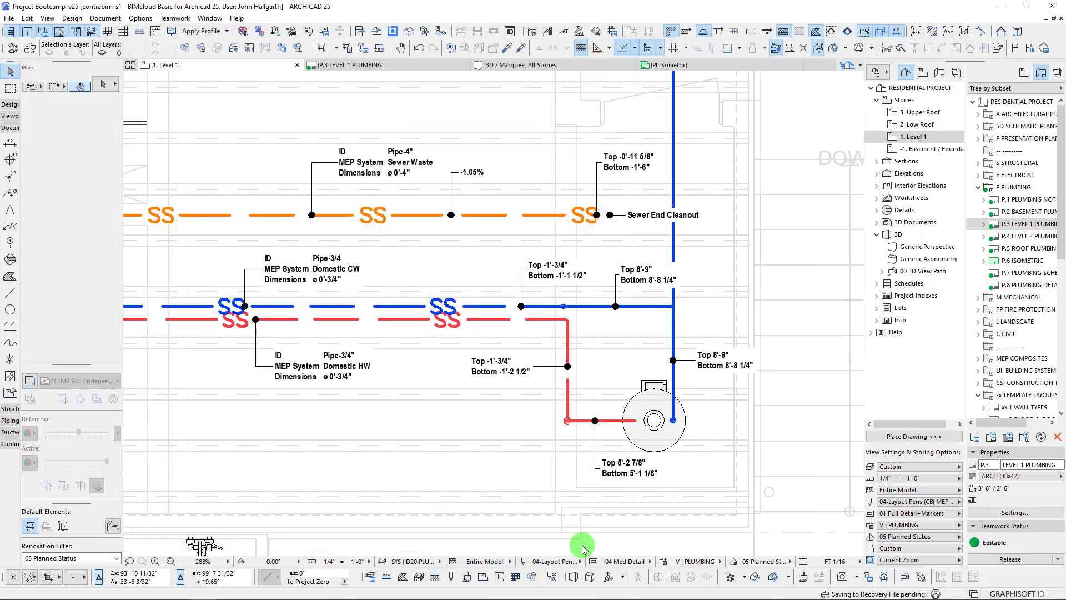
# Examine the SS line type on the Level 1 plumbing lines and select the 4-inch sewer waste pipe.
pyautogui.scroll(-5, 533, 216)
pyautogui.scroll(2, 553, 334)
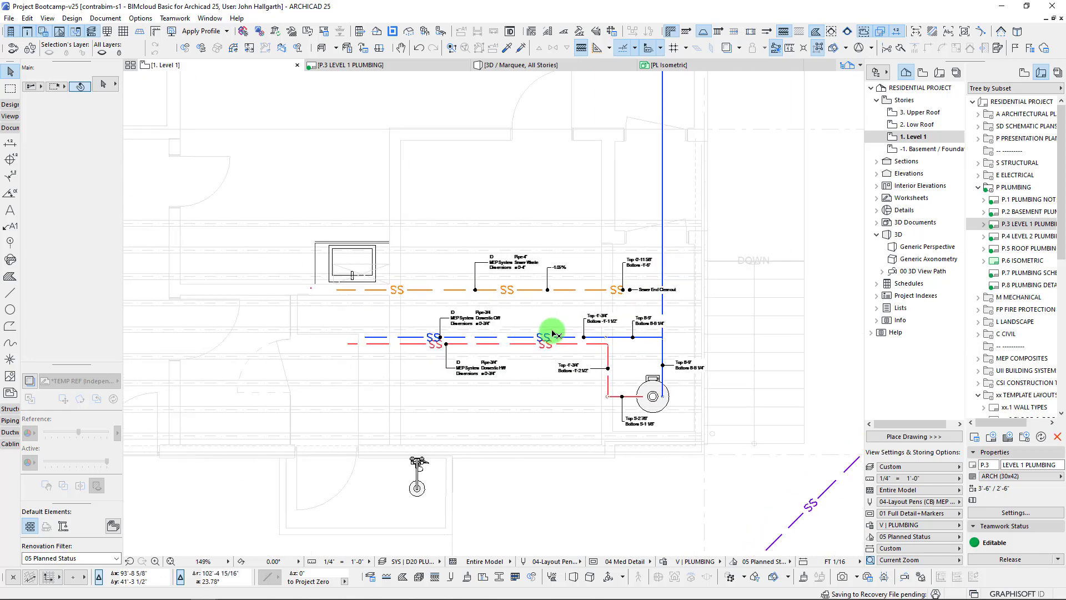
pyautogui.scroll(3, 554, 333)
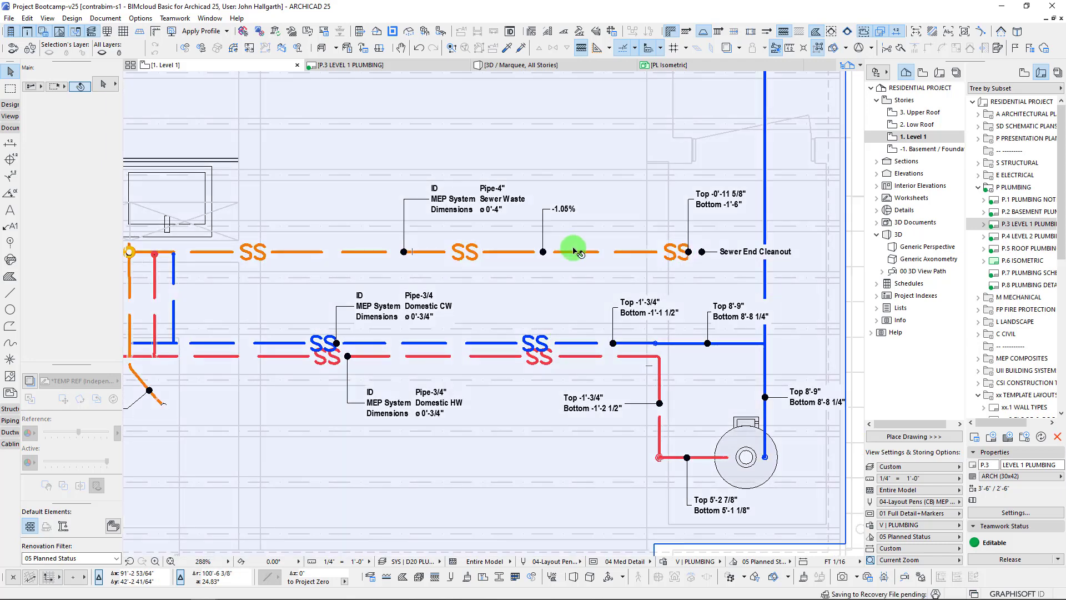
pyautogui.click(589, 251)
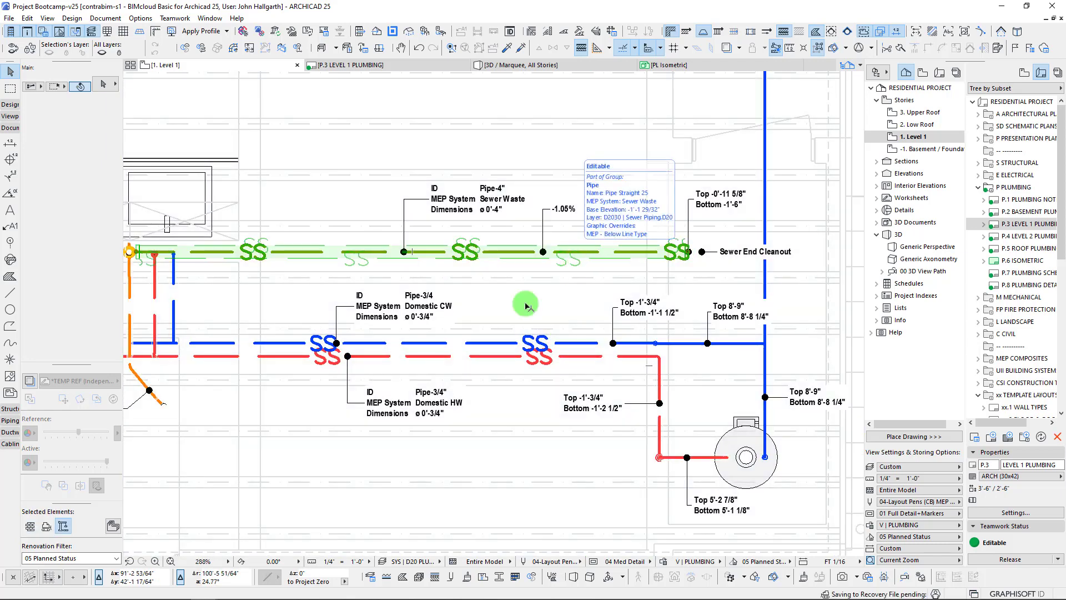
pyautogui.click(406, 243)
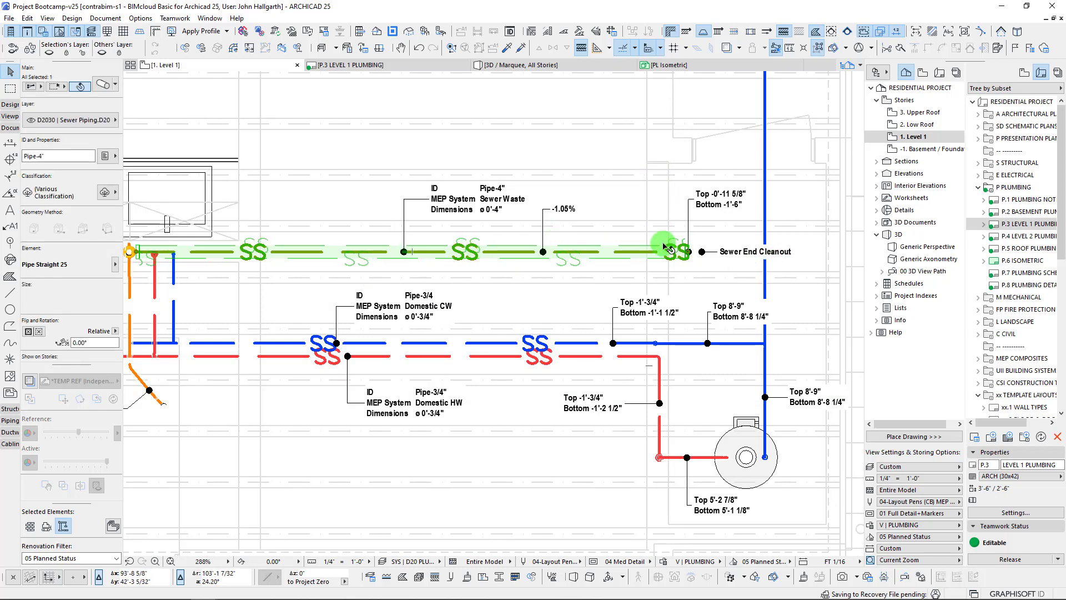
# Deselect the 4-inch sewer waste pipe and examine its center line against the pipe outline up close.
pyautogui.scroll(2, 774, 239)
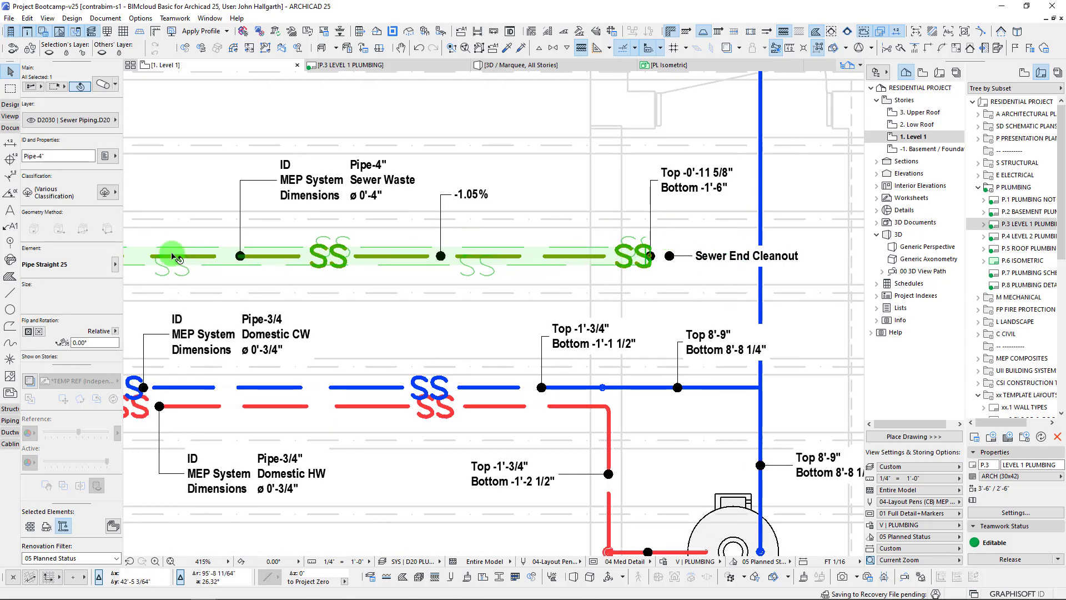
pyautogui.moveTo(357, 245); pyautogui.dragTo(394, 224, button='middle')
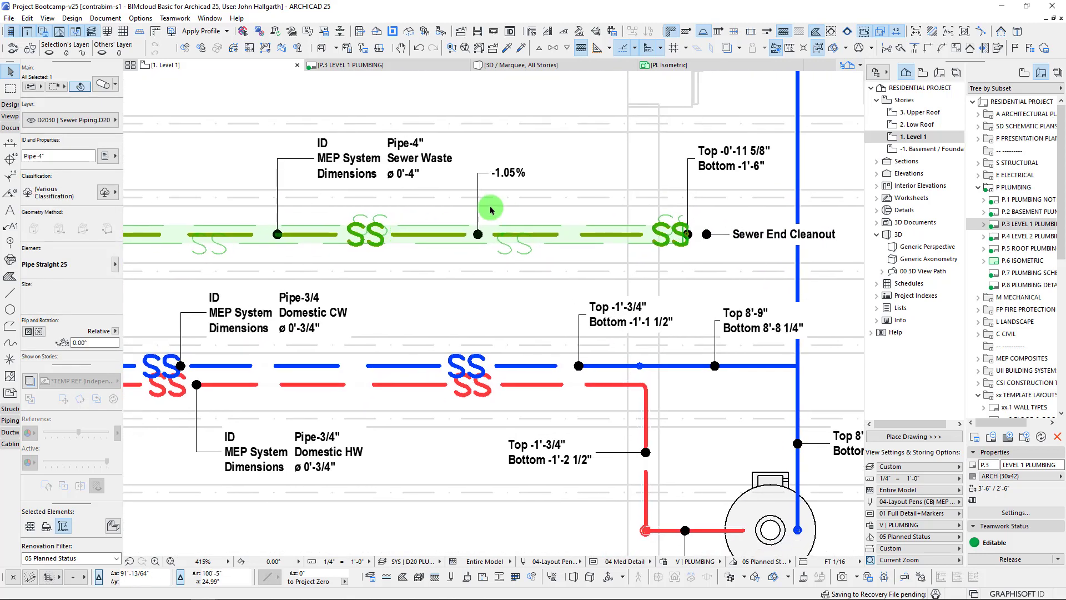
pyautogui.scroll(6, 510, 246)
pyautogui.click(512, 231)
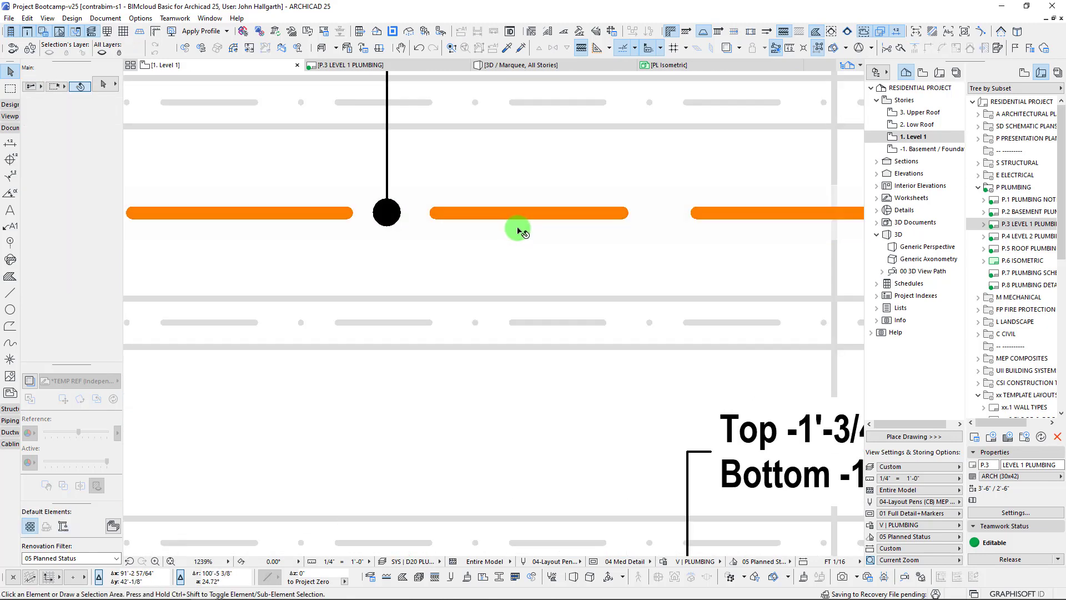
pyautogui.click(566, 233)
pyautogui.click(509, 237)
pyautogui.click(556, 238)
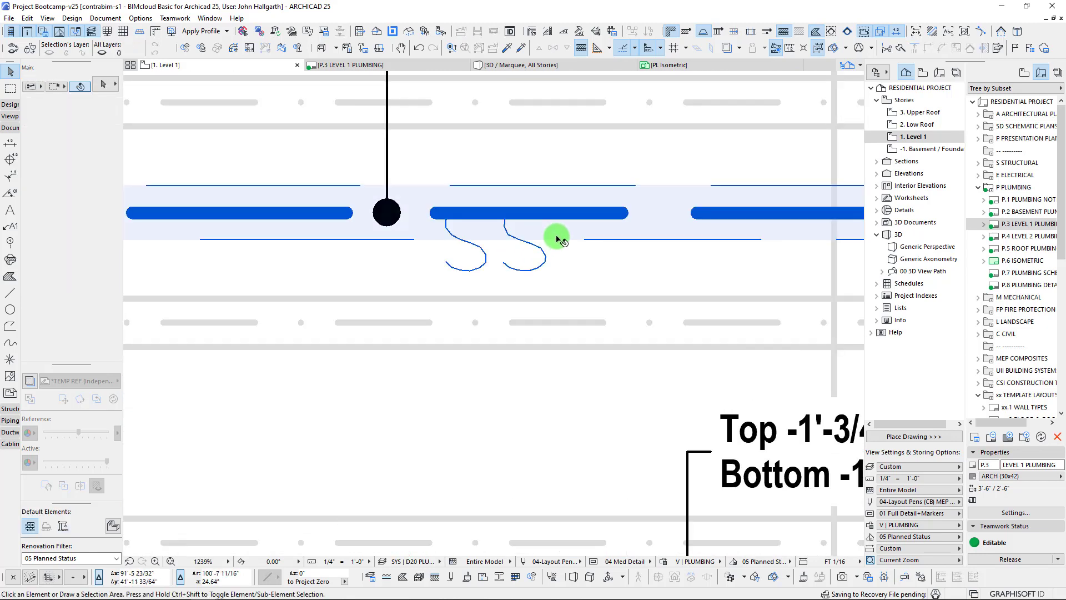
pyautogui.click(464, 238)
pyautogui.scroll(-8, 404, 233)
pyautogui.click(595, 197)
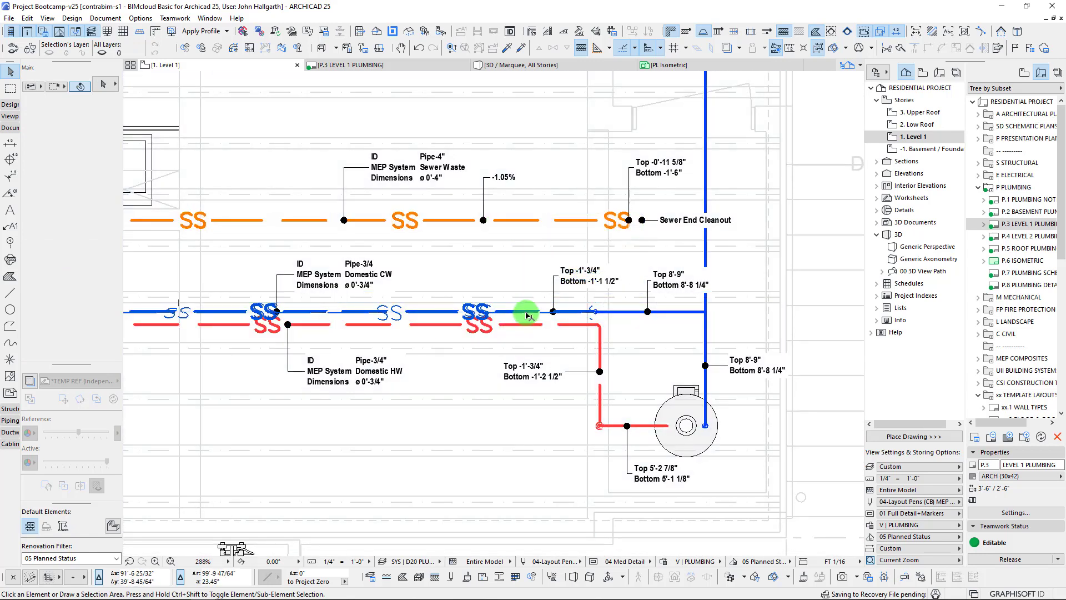
# Examine how the SS line type reads across the sewer waste, cold water and hot water runs on Level 1.
pyautogui.scroll(-3, 500, 223)
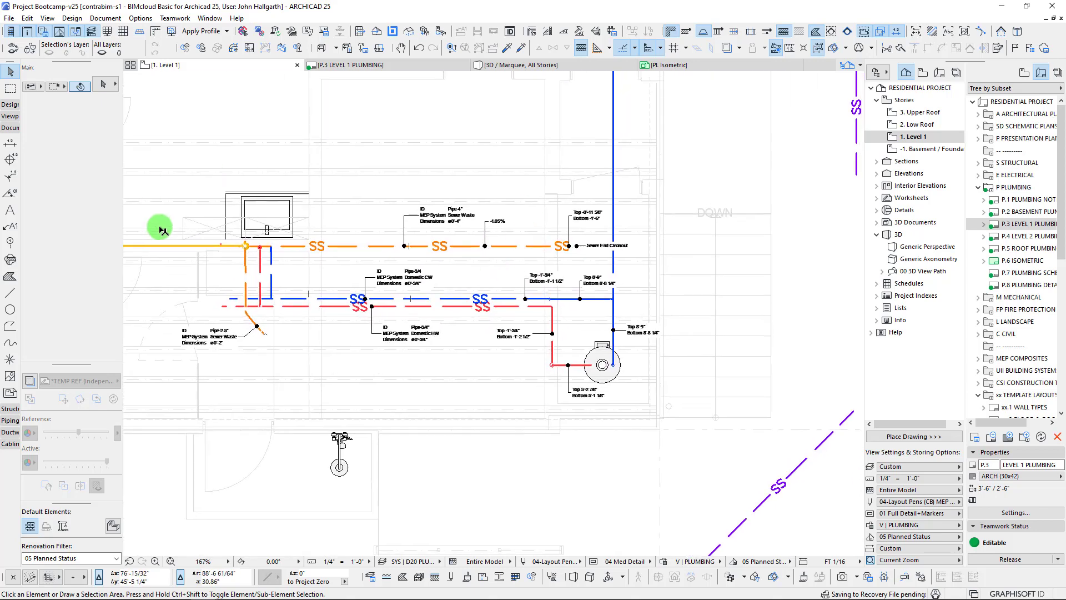
pyautogui.scroll(2, 508, 272)
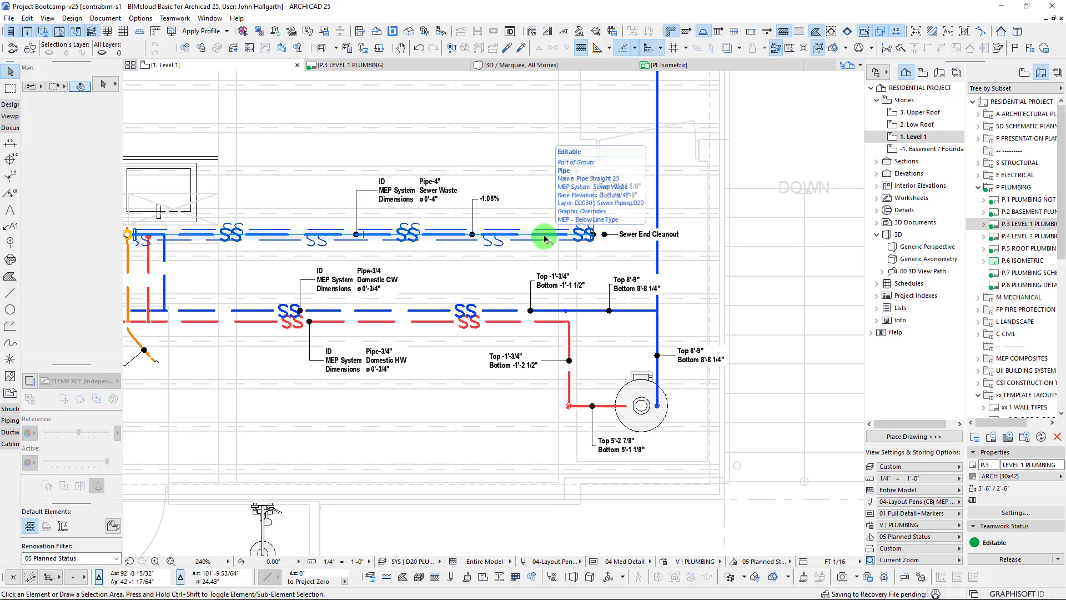
pyautogui.moveTo(493, 238); pyautogui.dragTo(480, 245, button='middle')
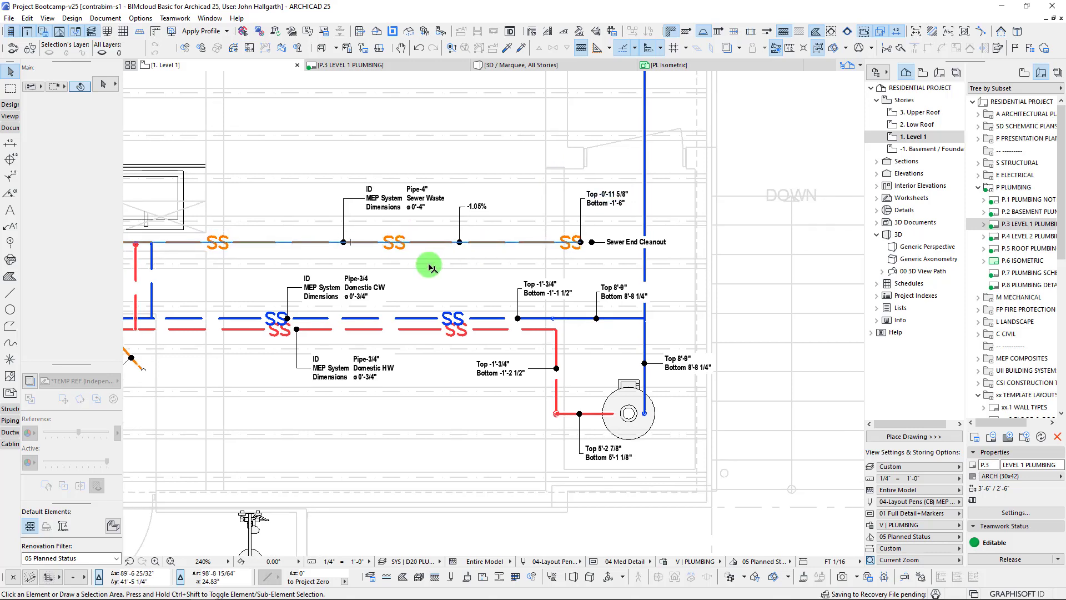
pyautogui.scroll(2, 579, 363)
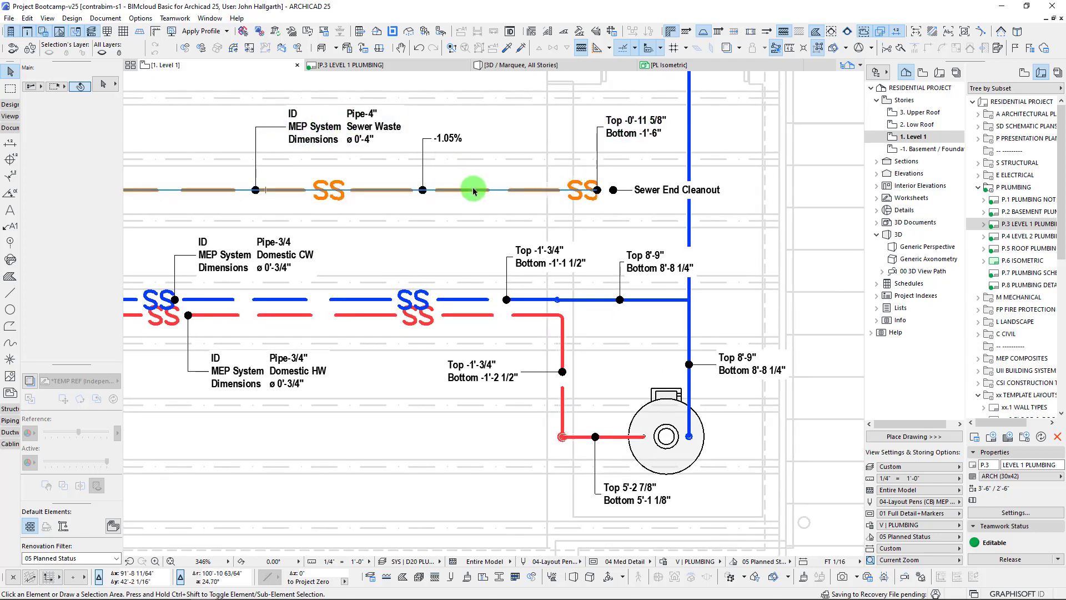
pyautogui.scroll(-1, 449, 247)
pyautogui.moveTo(450, 247); pyautogui.dragTo(469, 291, button='middle')
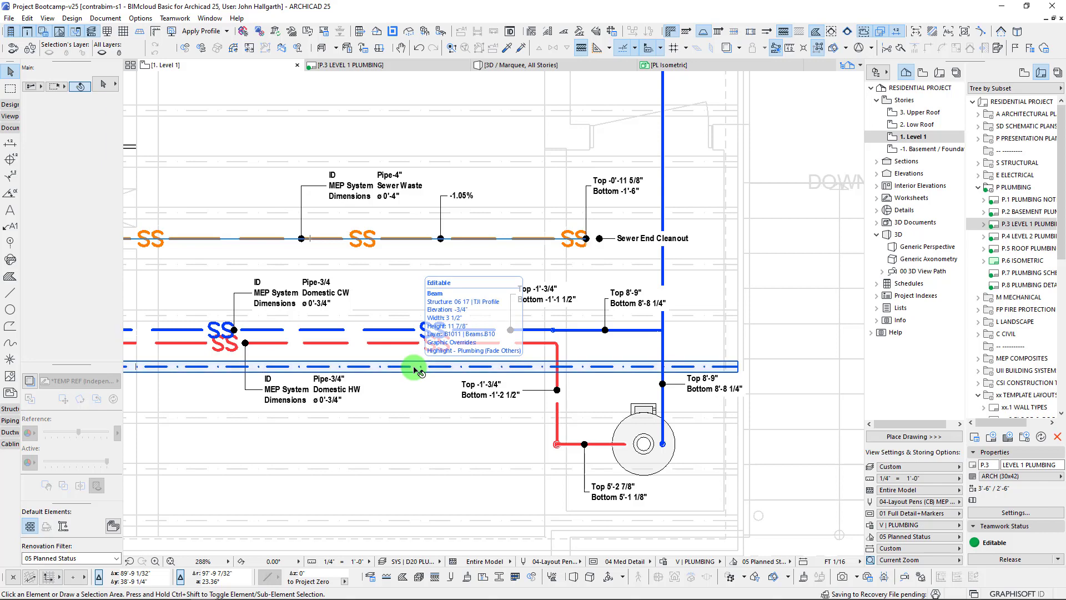
pyautogui.scroll(-1, 516, 366)
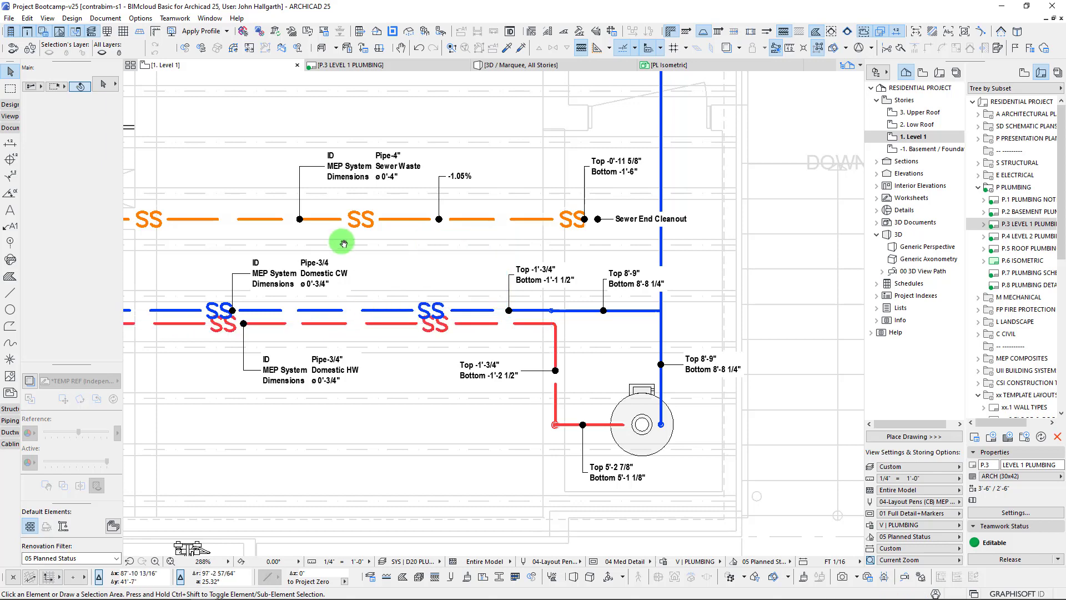
pyautogui.scroll(1, 345, 245)
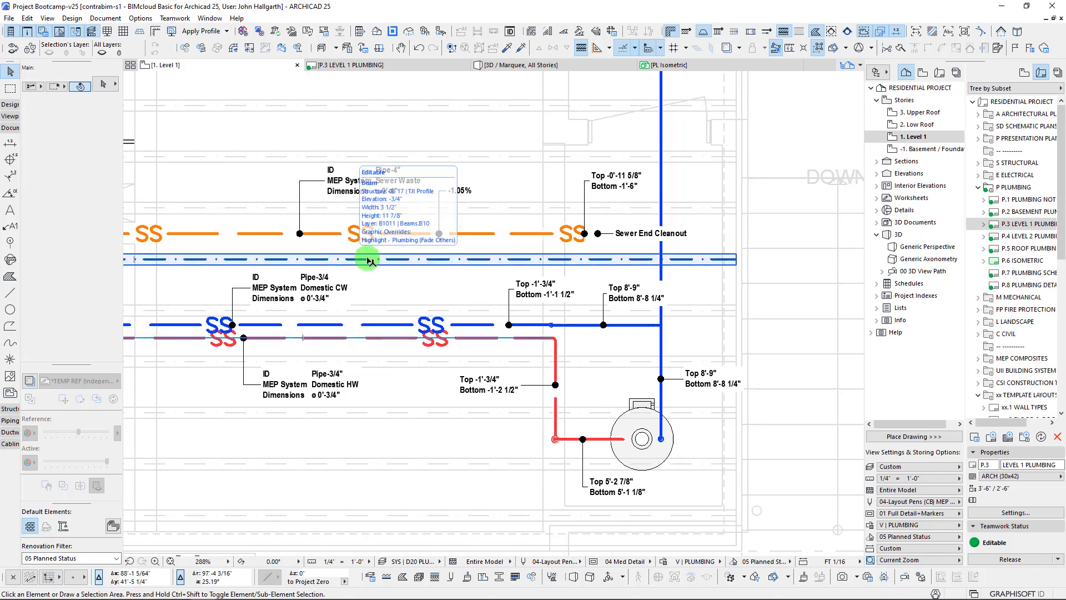
# Set the line type of the MEP - Below Line Type rule in the V | PLUMBING combination to Dashed.
pyautogui.click(663, 570)
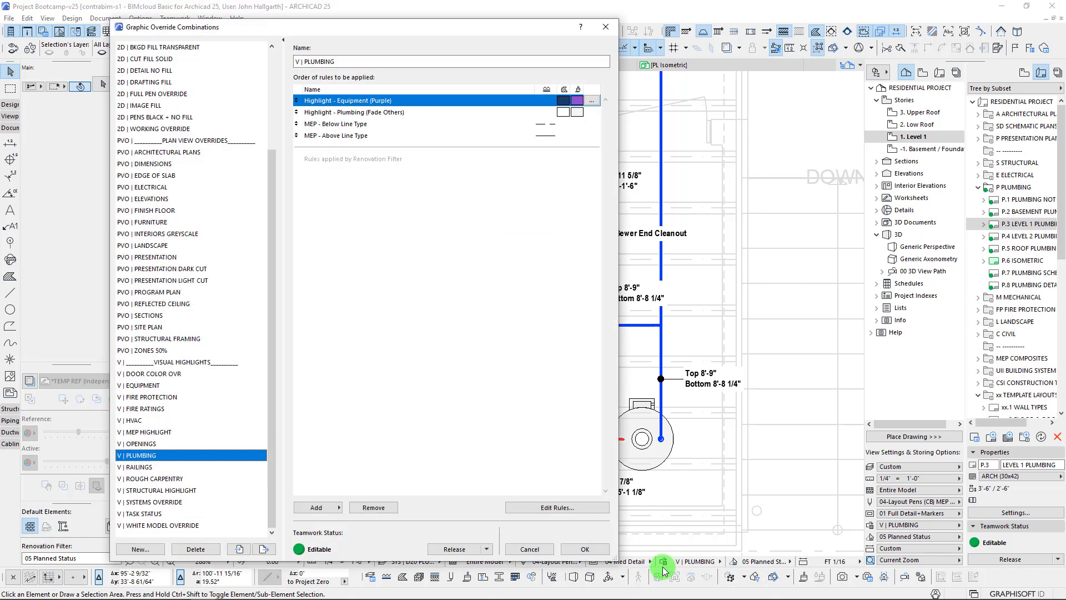
pyautogui.click(362, 124)
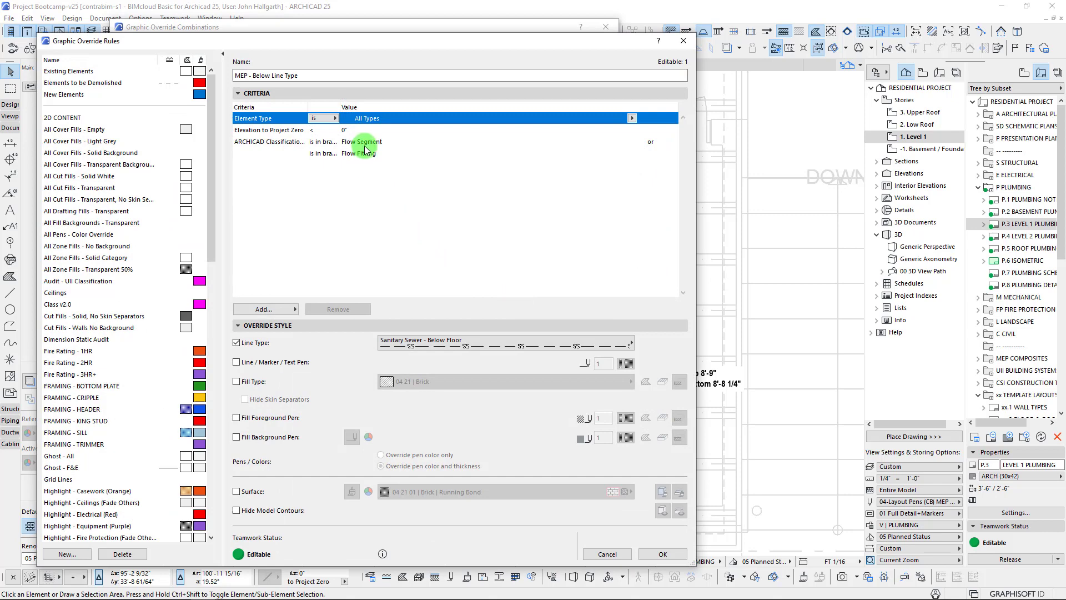
pyautogui.moveTo(309, 41); pyautogui.dragTo(310, 56)
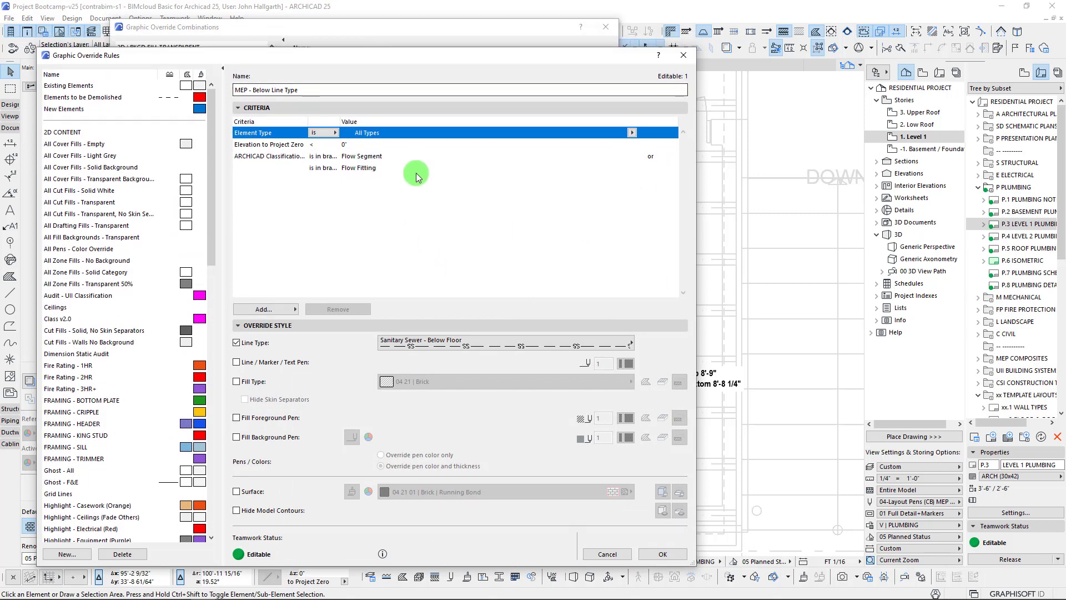
pyautogui.click(586, 350)
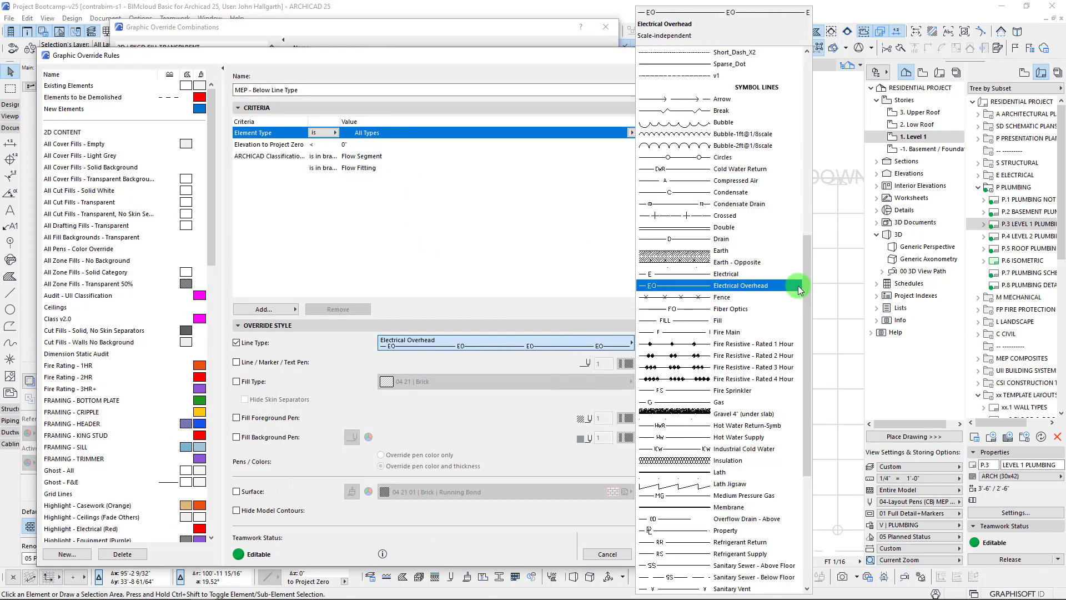
pyautogui.moveTo(808, 262); pyautogui.dragTo(809, 60)
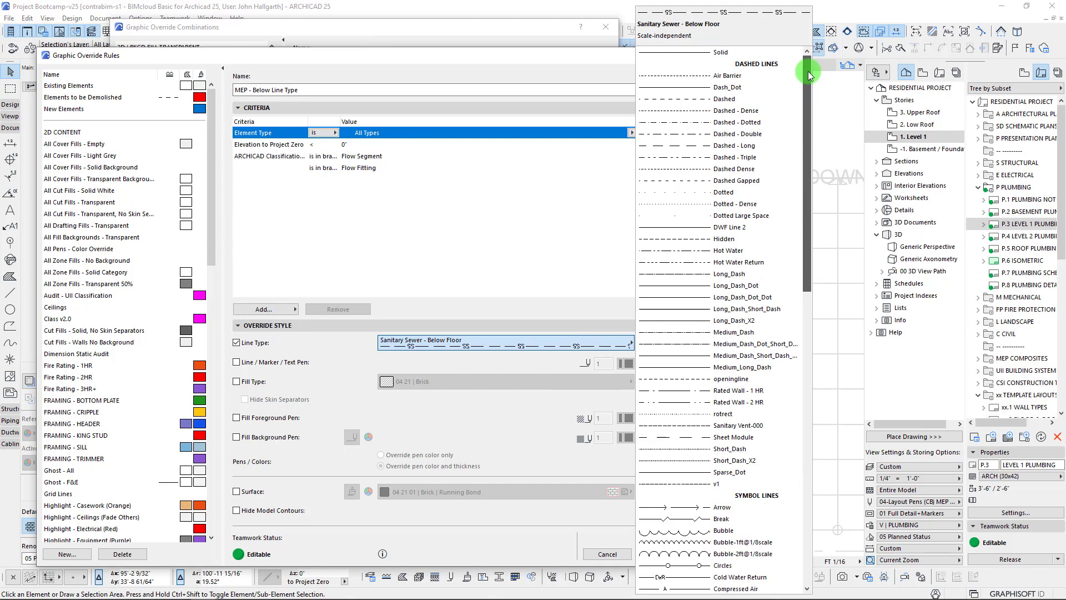
pyautogui.click(725, 99)
pyautogui.moveTo(409, 55); pyautogui.dragTo(465, 54)
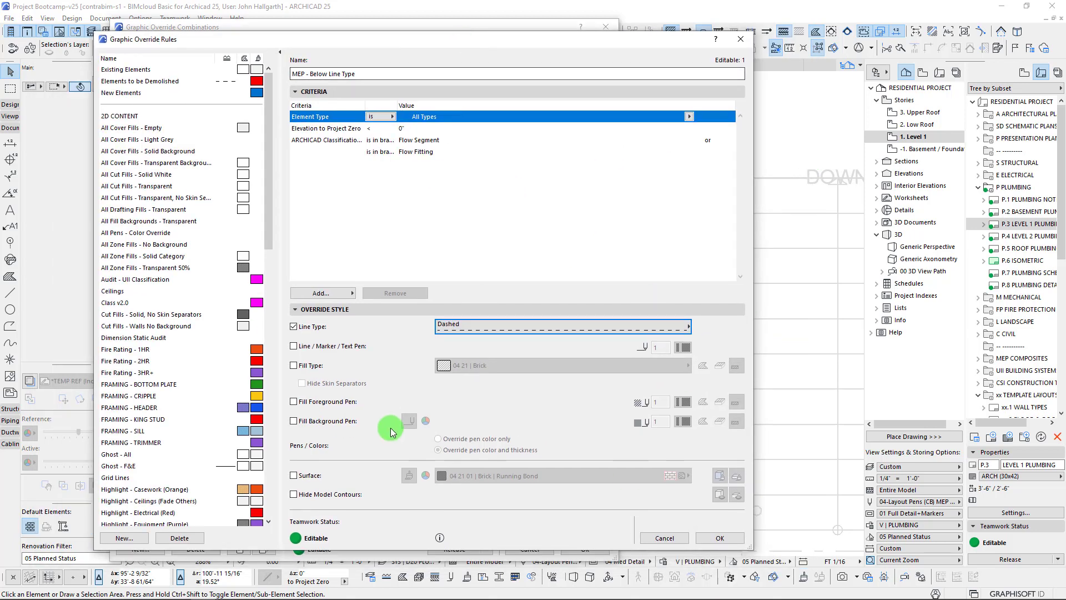
pyautogui.click(704, 538)
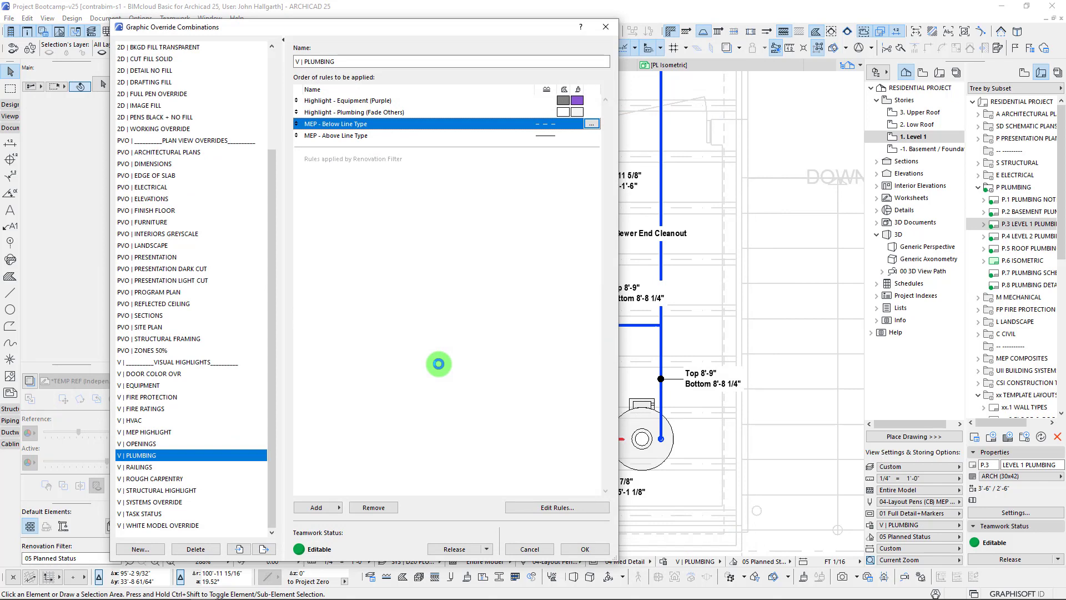
# Review the criteria and override style of the Highlight - Equipment (Purple) rule, then close it.
pyautogui.click(397, 100)
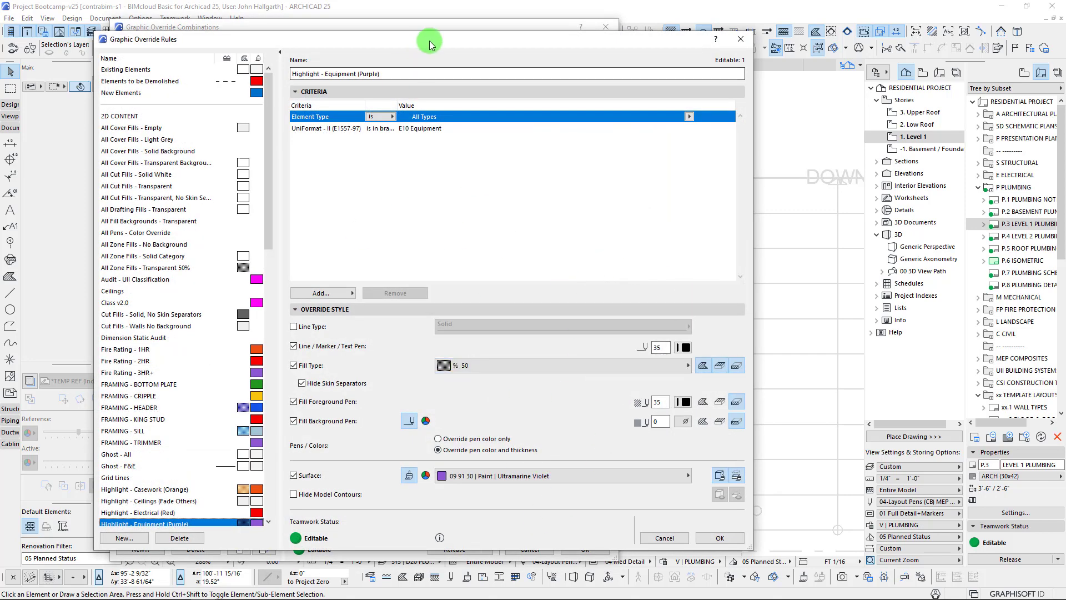
pyautogui.moveTo(431, 38); pyautogui.dragTo(473, 54)
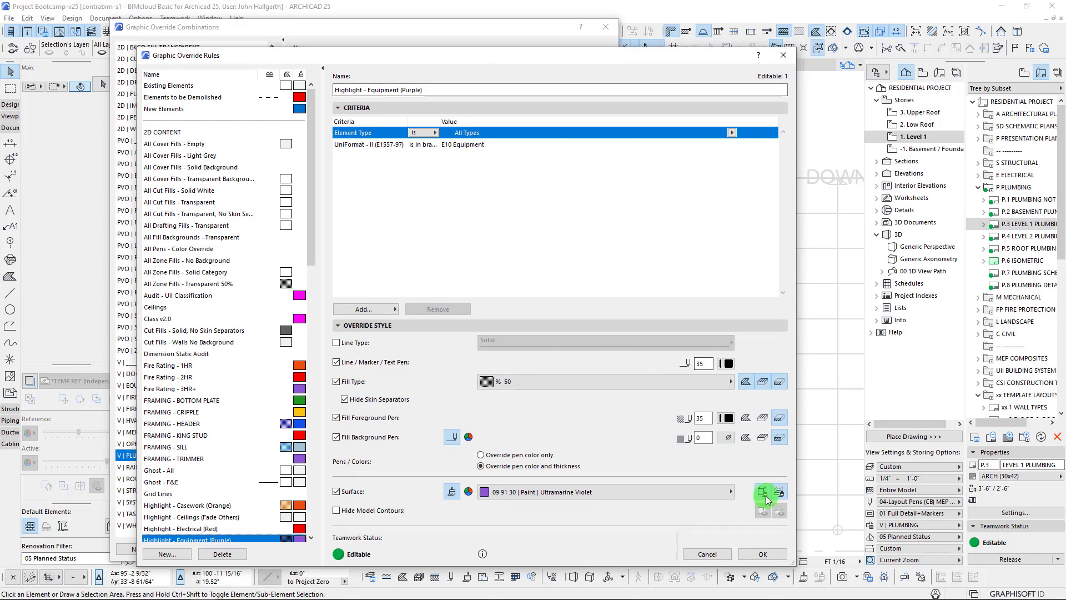
pyautogui.click(777, 556)
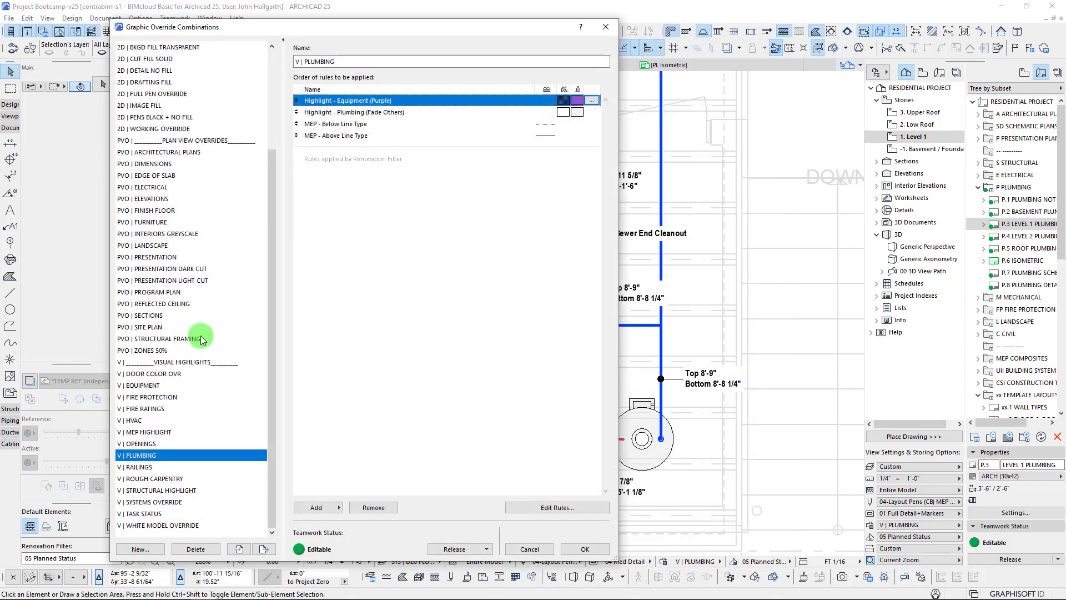
# Review the UniFormat criteria operators and the pen override of the Highlight - Plumbing (Fade Others) rule, leaving its settings as they are.
pyautogui.click(321, 114)
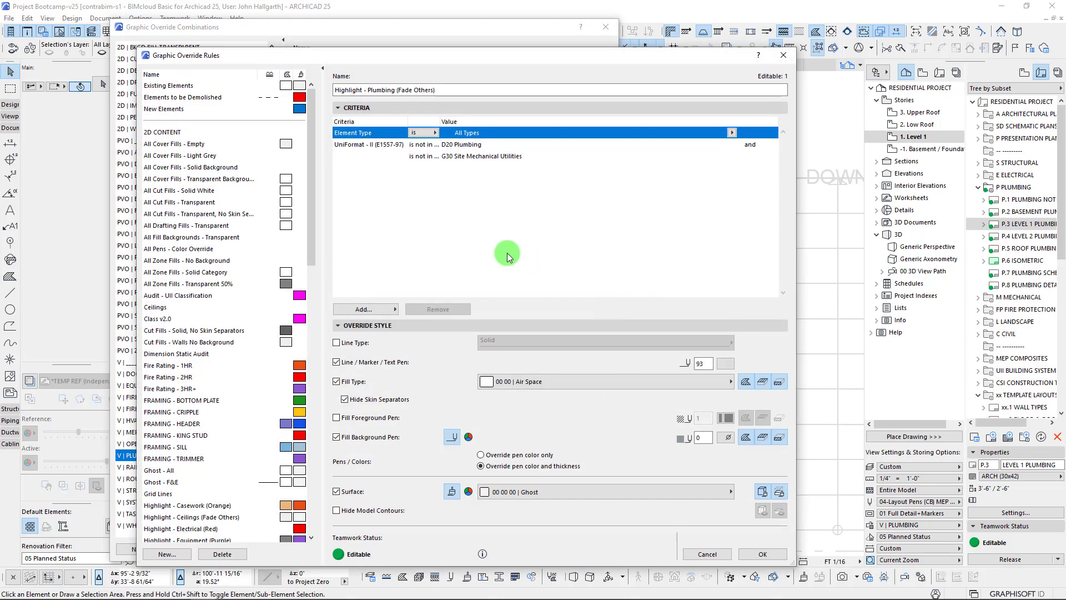
pyautogui.click(426, 150)
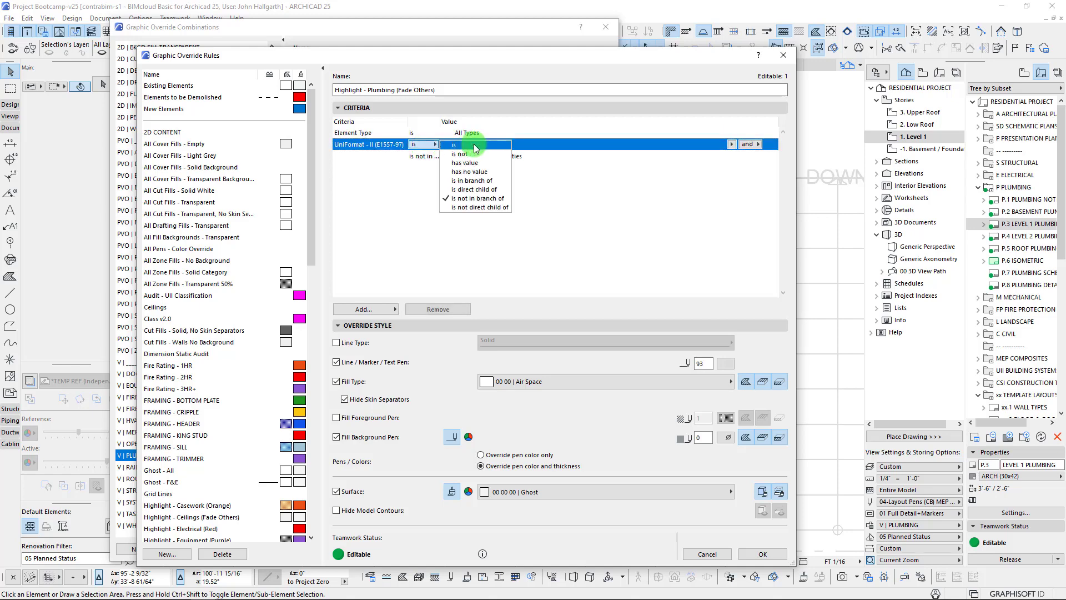
pyautogui.click(413, 157)
pyautogui.click(423, 156)
pyautogui.click(486, 165)
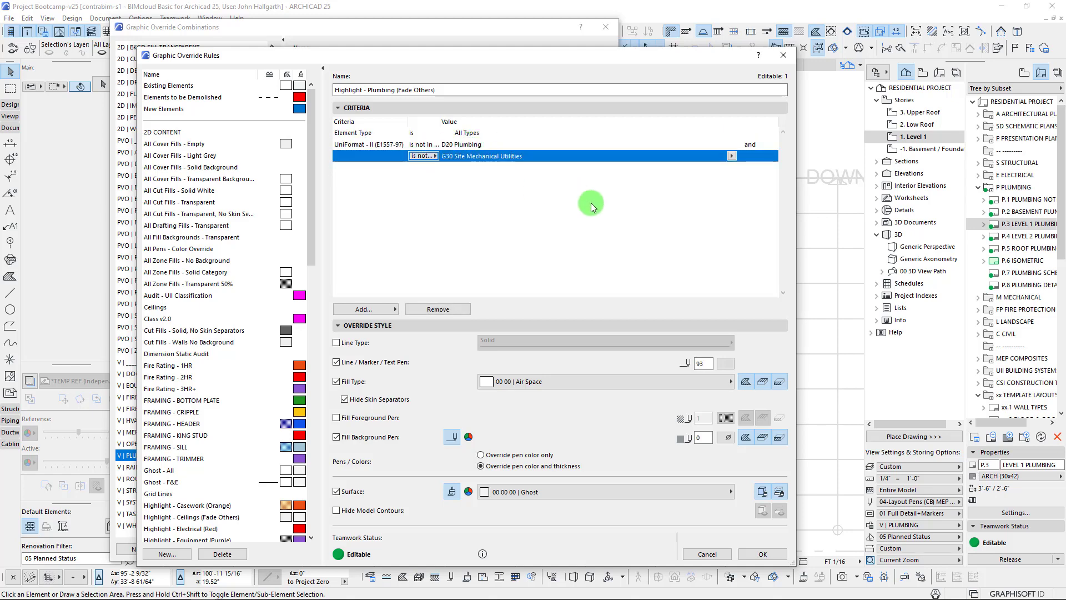
pyautogui.click(732, 364)
pyautogui.click(729, 366)
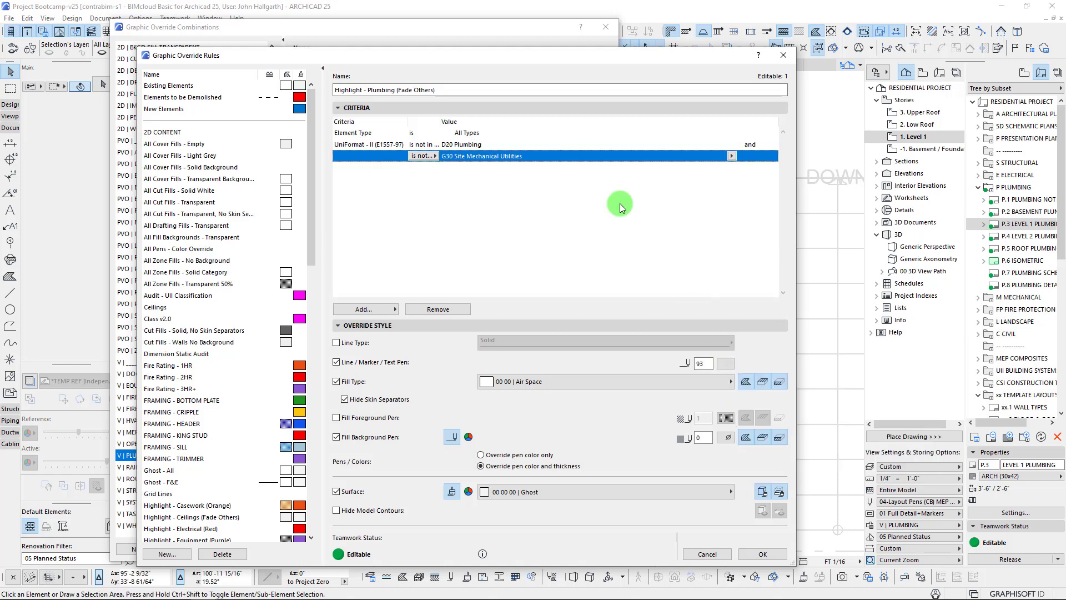
pyautogui.moveTo(492, 57); pyautogui.dragTo(447, 56)
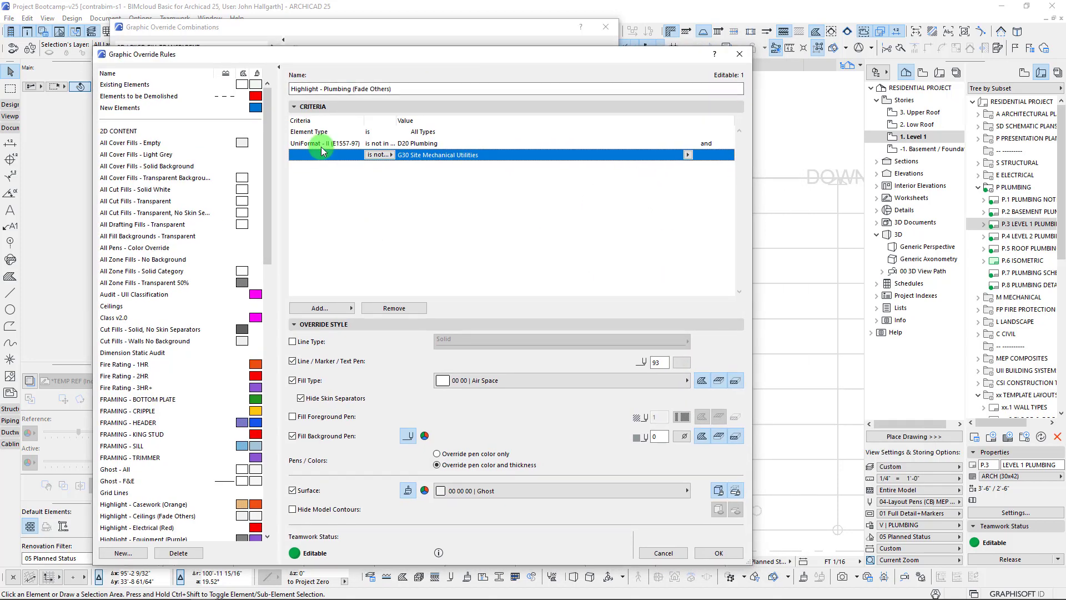
pyautogui.click(717, 553)
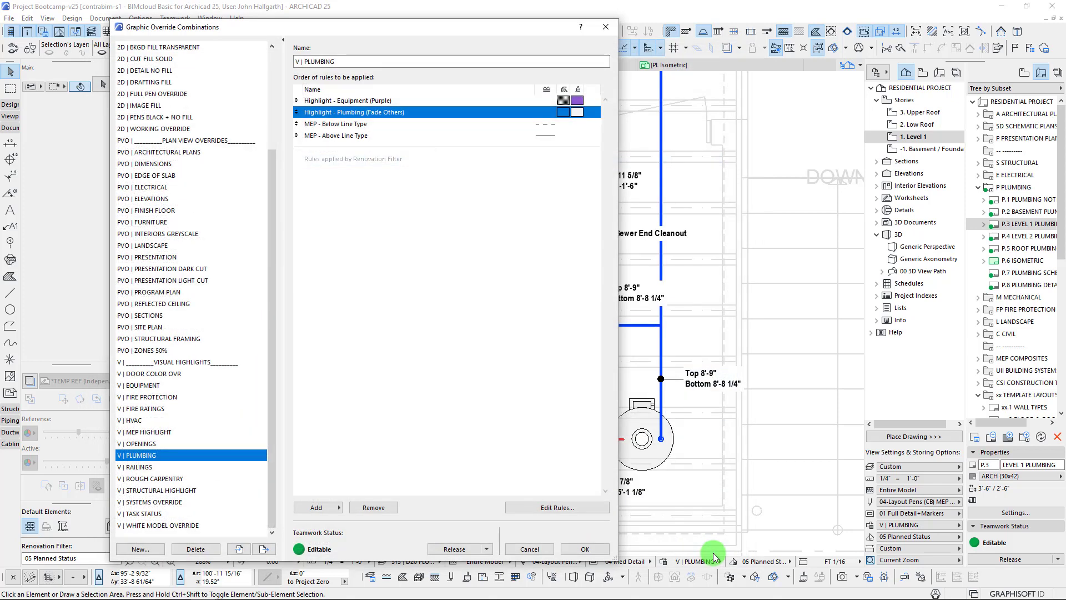
# Apply the edited V | PLUMBING combination to the Level 1 plan and inspect the pipe lines below the floor.
pyautogui.click(584, 550)
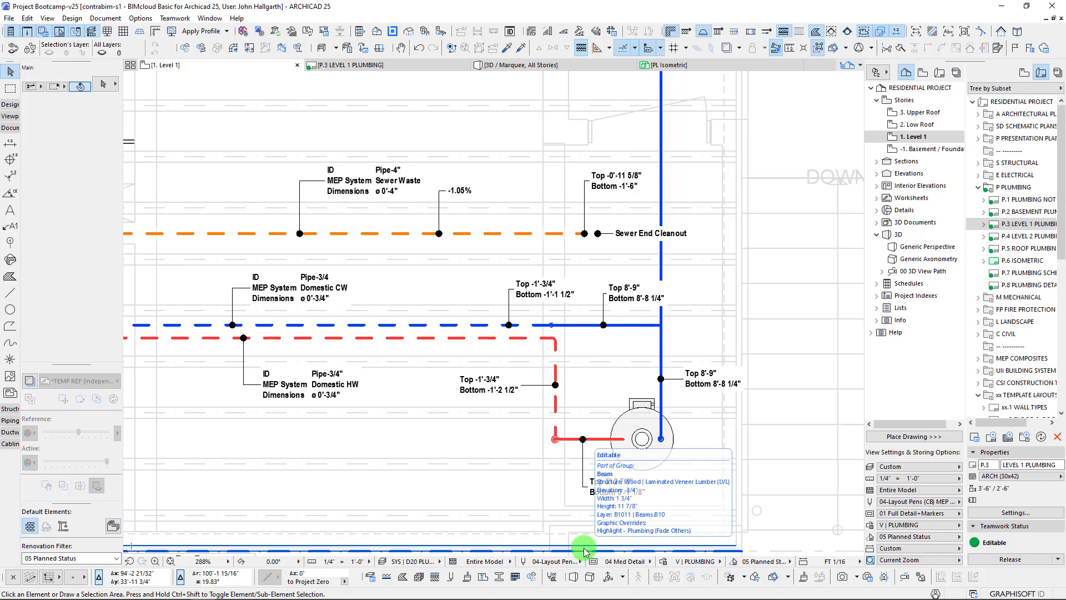
pyautogui.scroll(-2, 411, 475)
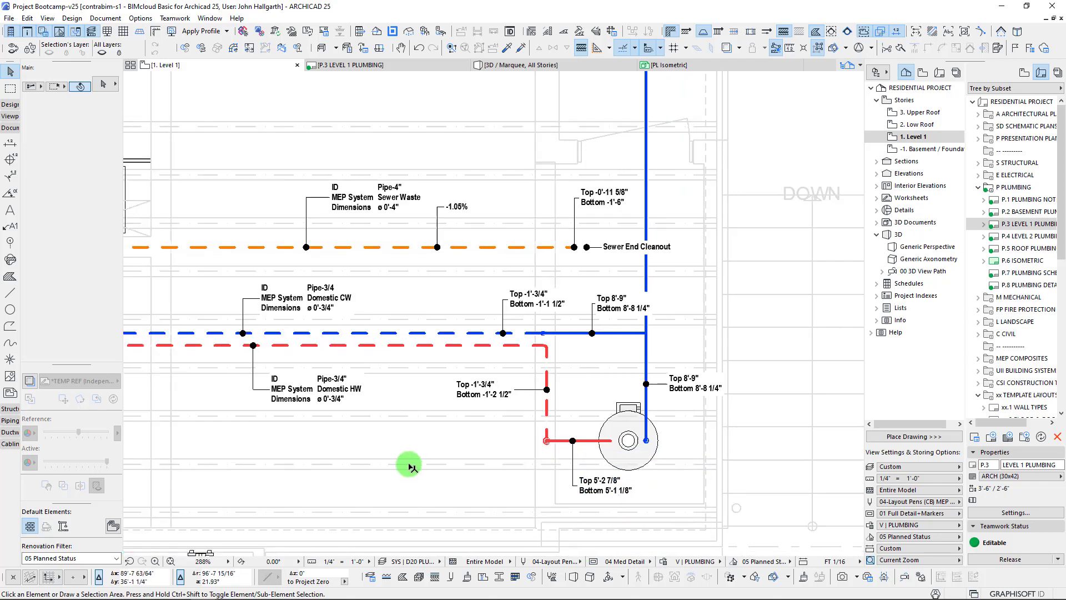
pyautogui.scroll(2, 412, 469)
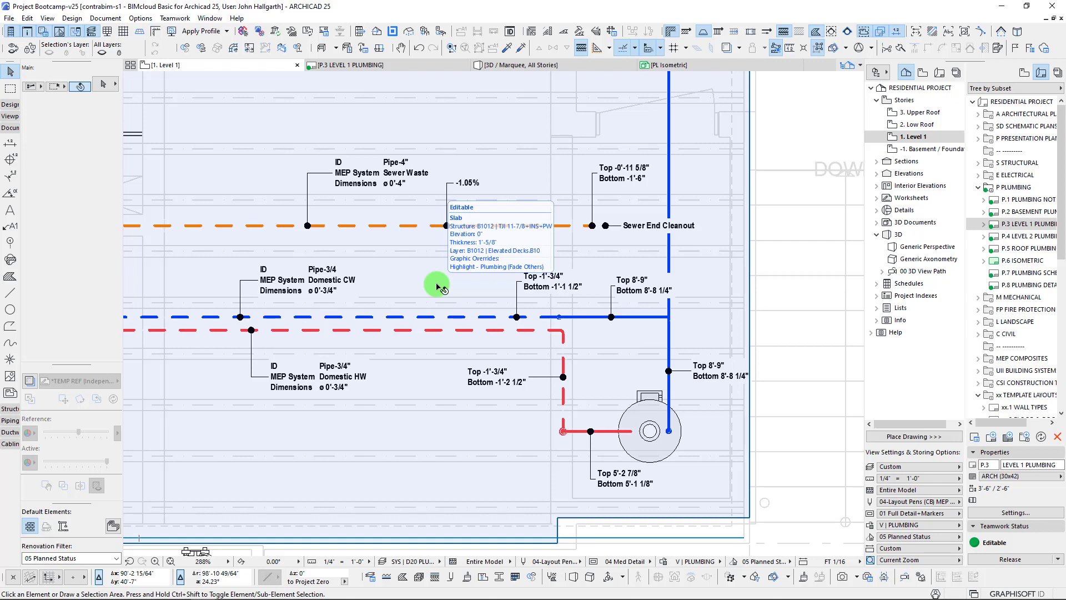
pyautogui.scroll(-3, 439, 286)
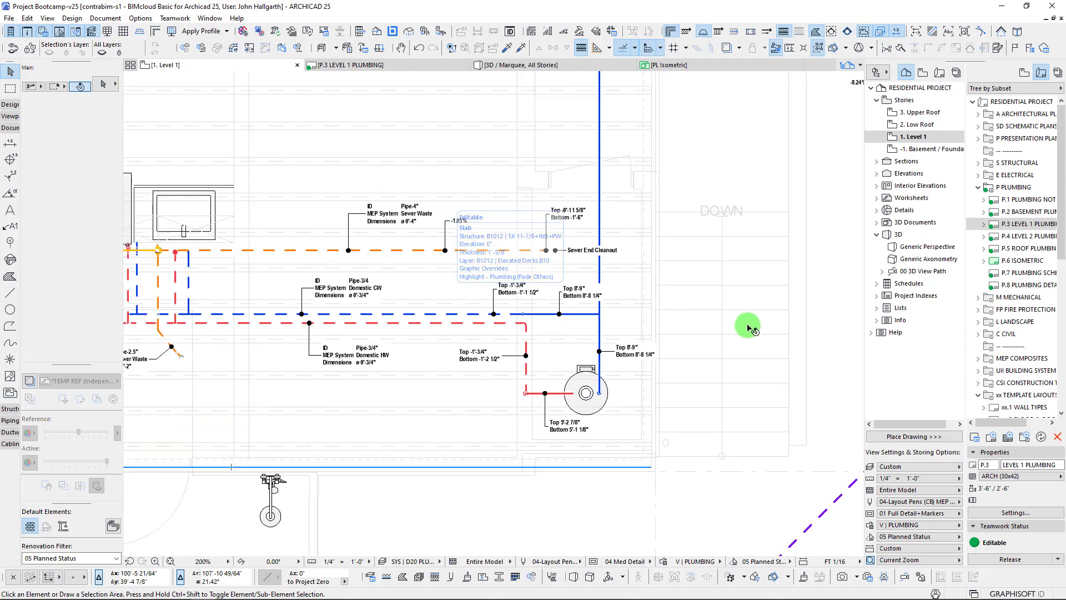
# Draw a marquee around the entire house on the Level 1 plan and show the enclosed model in 3D.
pyautogui.scroll(-10, 435, 288)
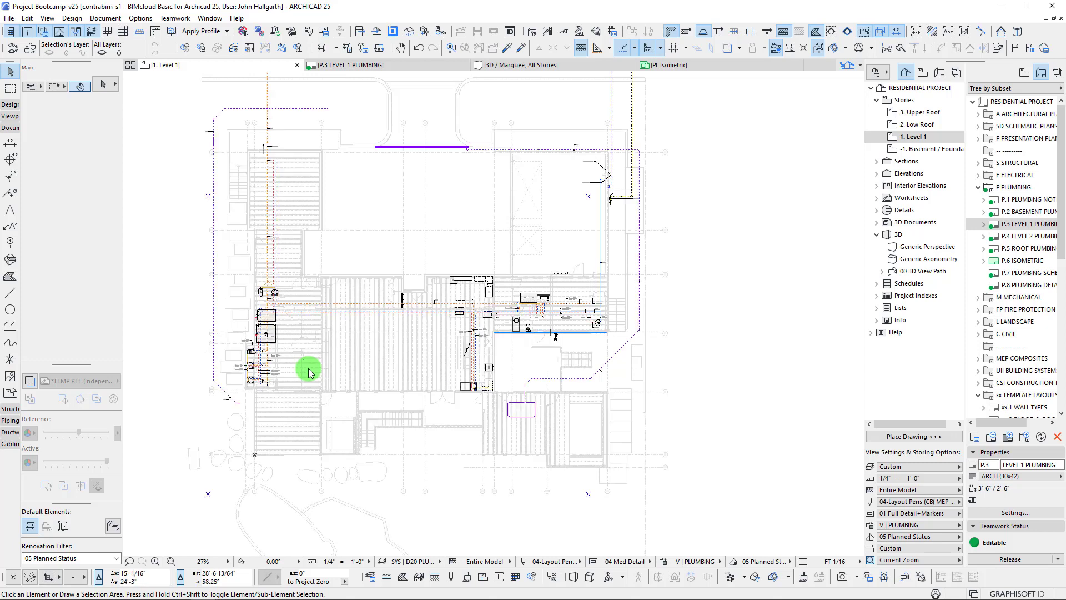
pyautogui.click(11, 89)
pyautogui.click(190, 96)
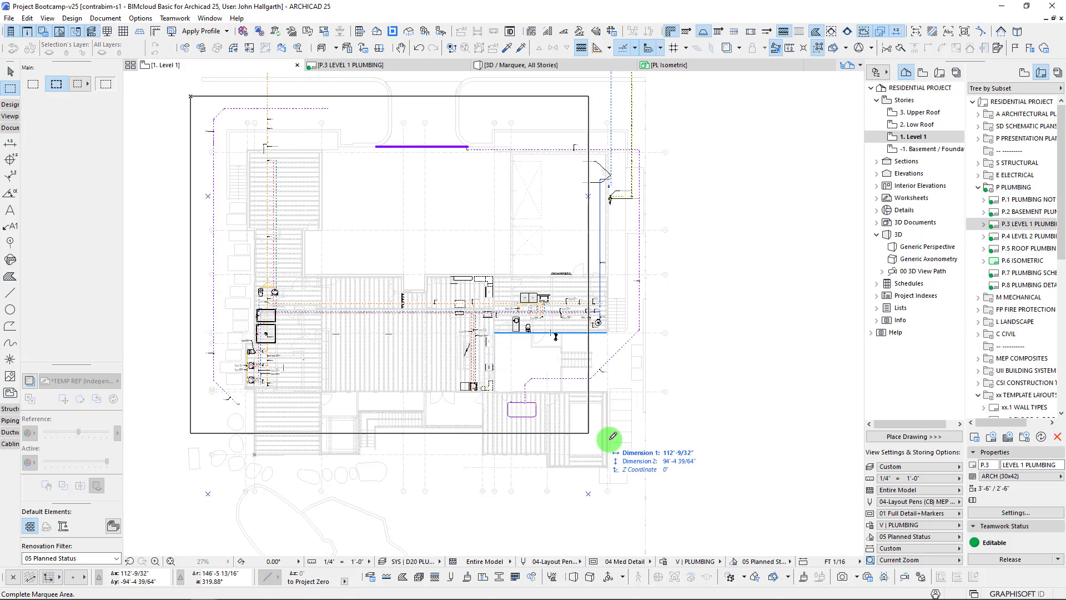
pyautogui.click(686, 509)
pyautogui.press('F5')
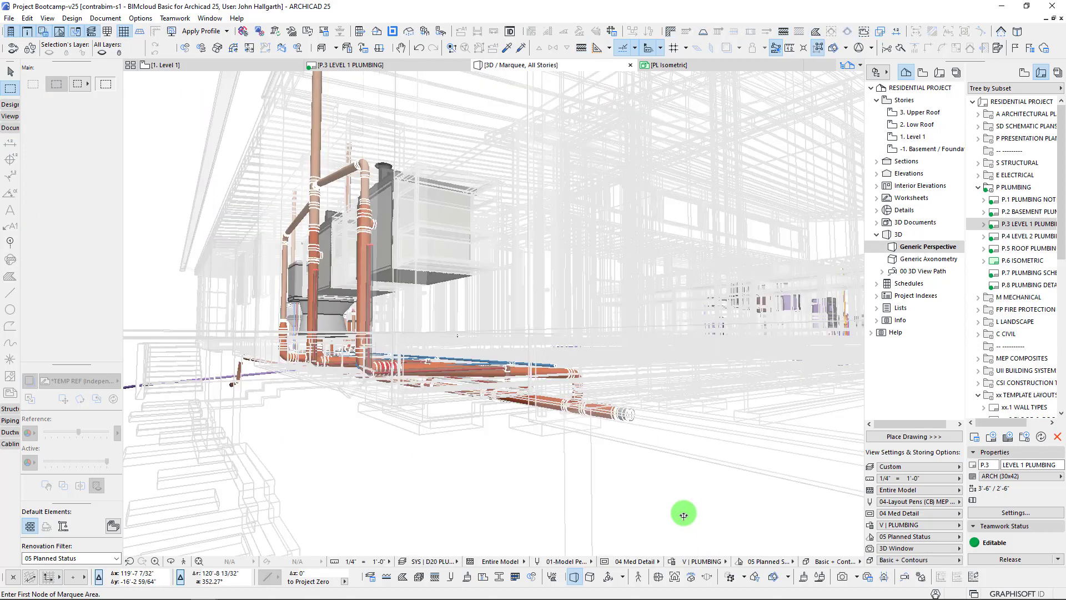
# Apply the 01-Model Pens (CB) pen set to the 3D view of the plumbing pipes.
pyautogui.middleClick(683, 514)
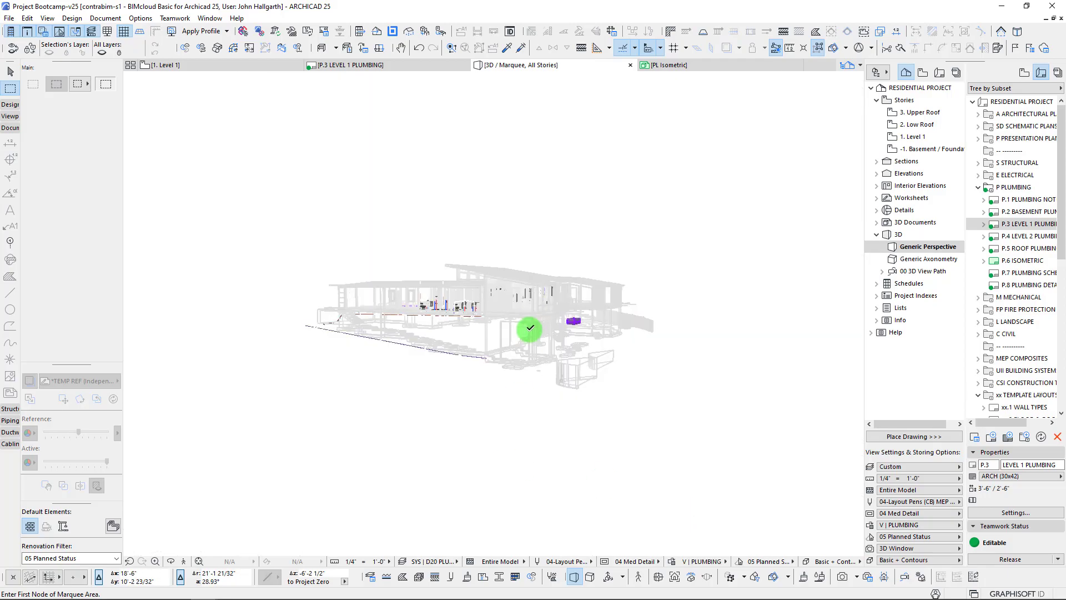
pyautogui.scroll(5, 530, 327)
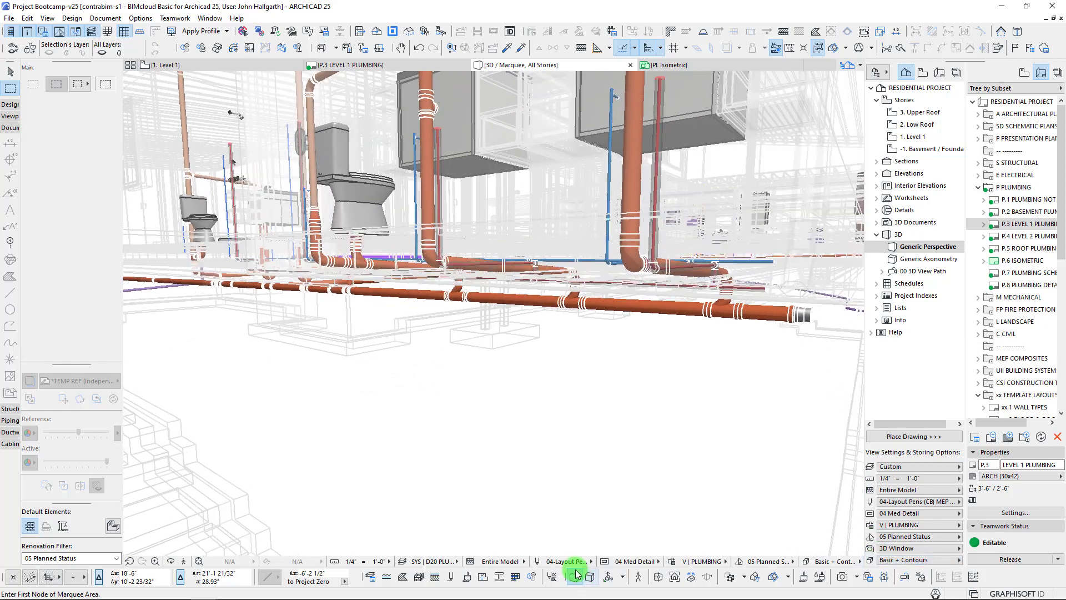
pyautogui.click(567, 561)
pyautogui.click(638, 513)
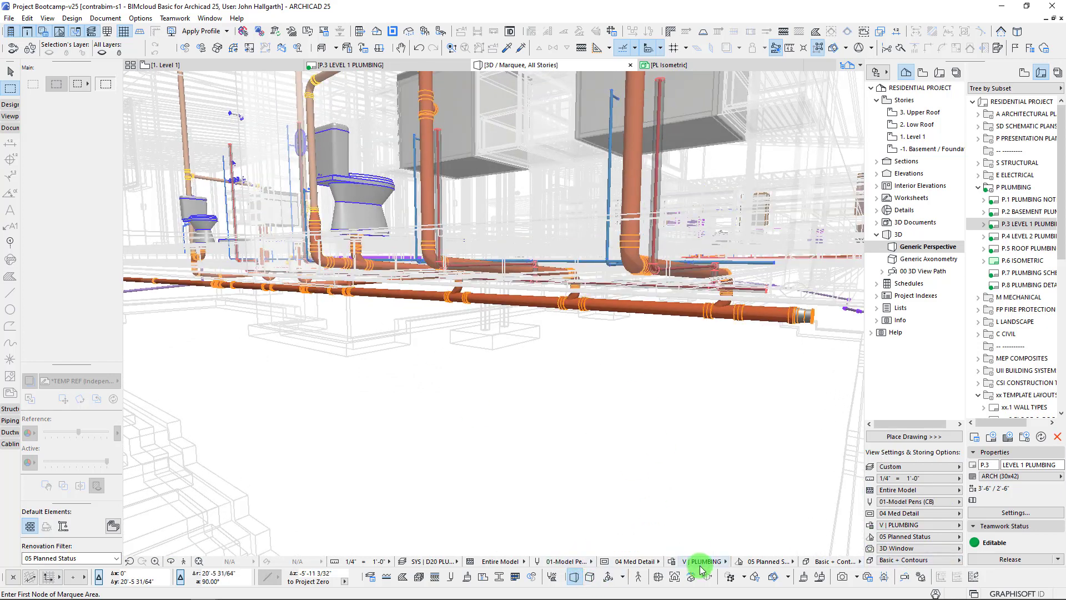
# Set the 3D view to the SYS | D20+D30+D40+D50 MEPS layer combination and the V | MEP HIGHLIGHT graphic override.
pyautogui.click(437, 562)
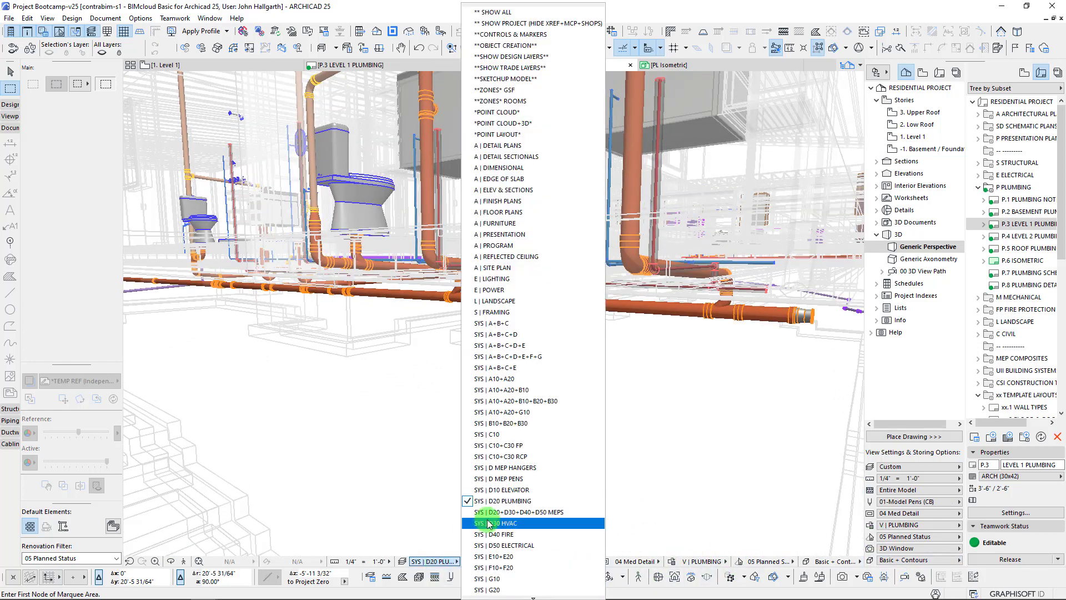
pyautogui.click(485, 519)
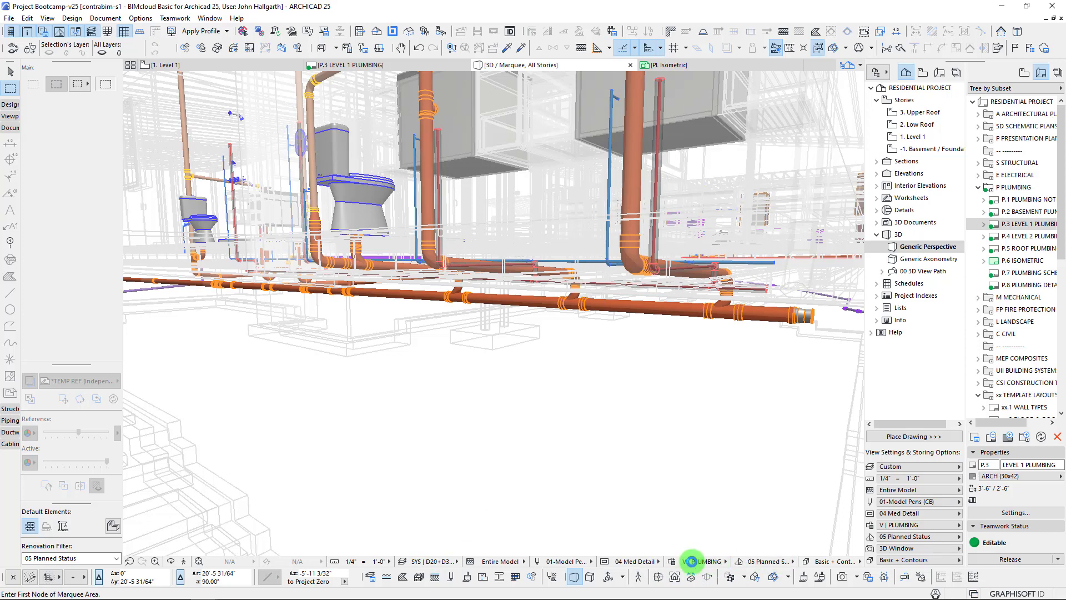
pyautogui.click(713, 561)
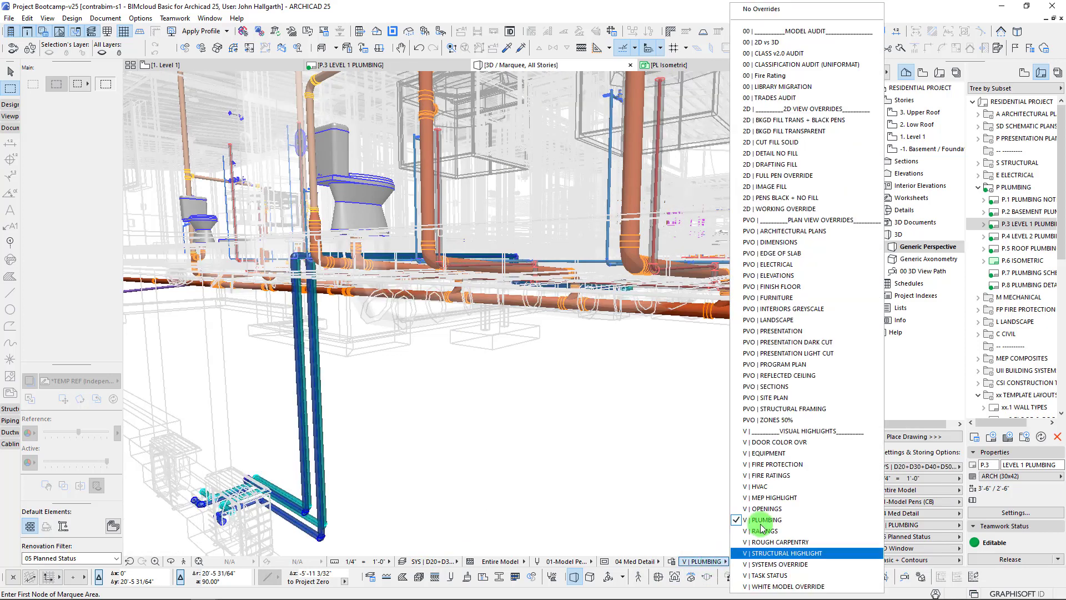
pyautogui.click(756, 496)
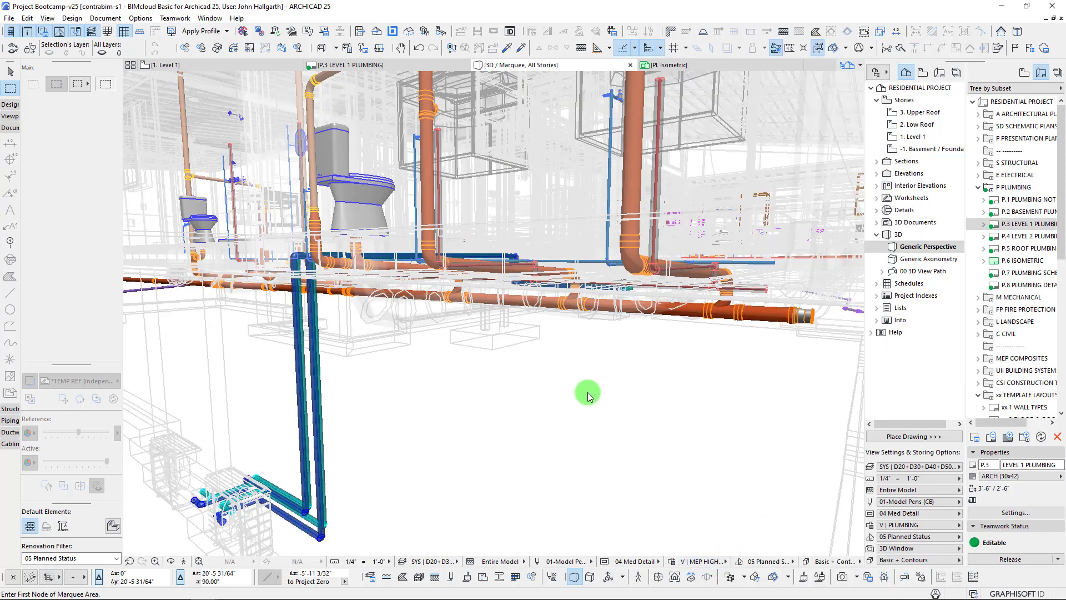